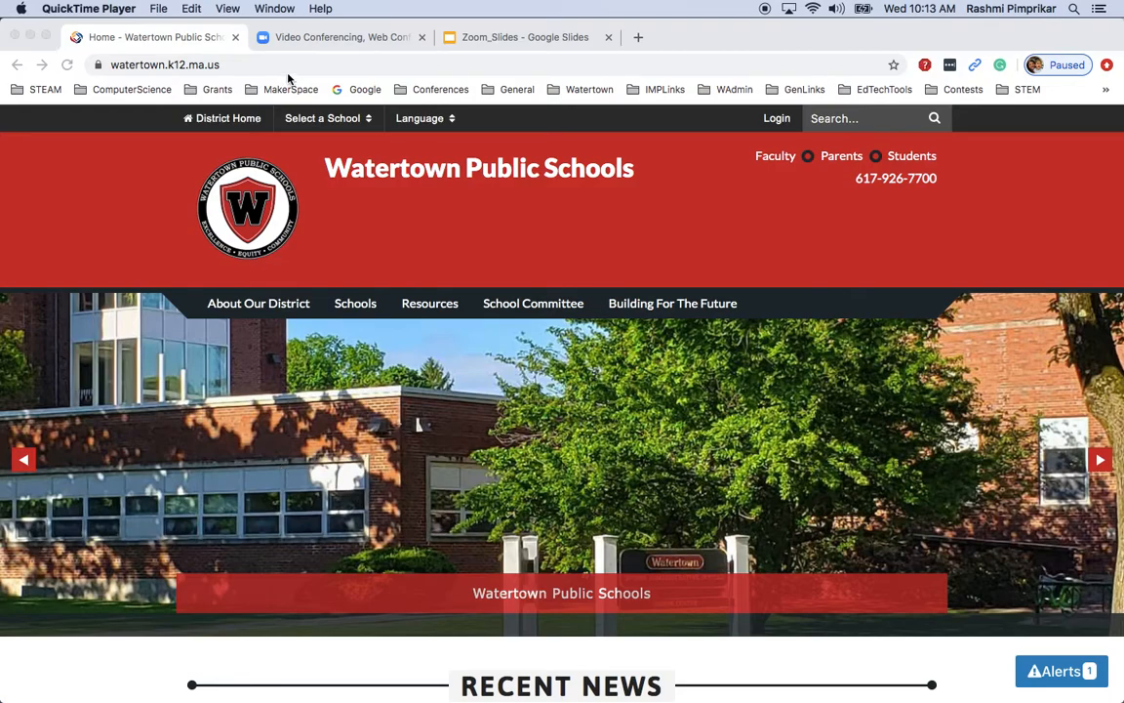
Switch Chrome from the Watertown Public Schools site to the Zoom homepage tab
click(308, 41)
click(308, 41)
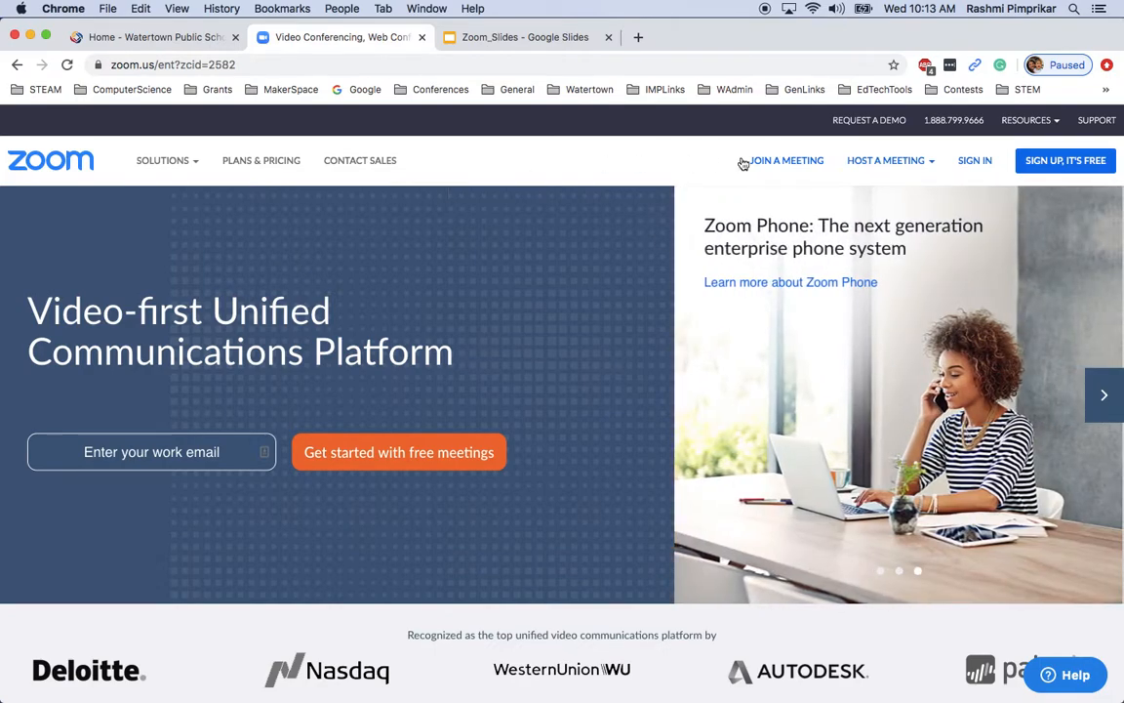
Clear the autofilled email and password on the Zoom sign-in form and choose Sign in with Google
click(976, 162)
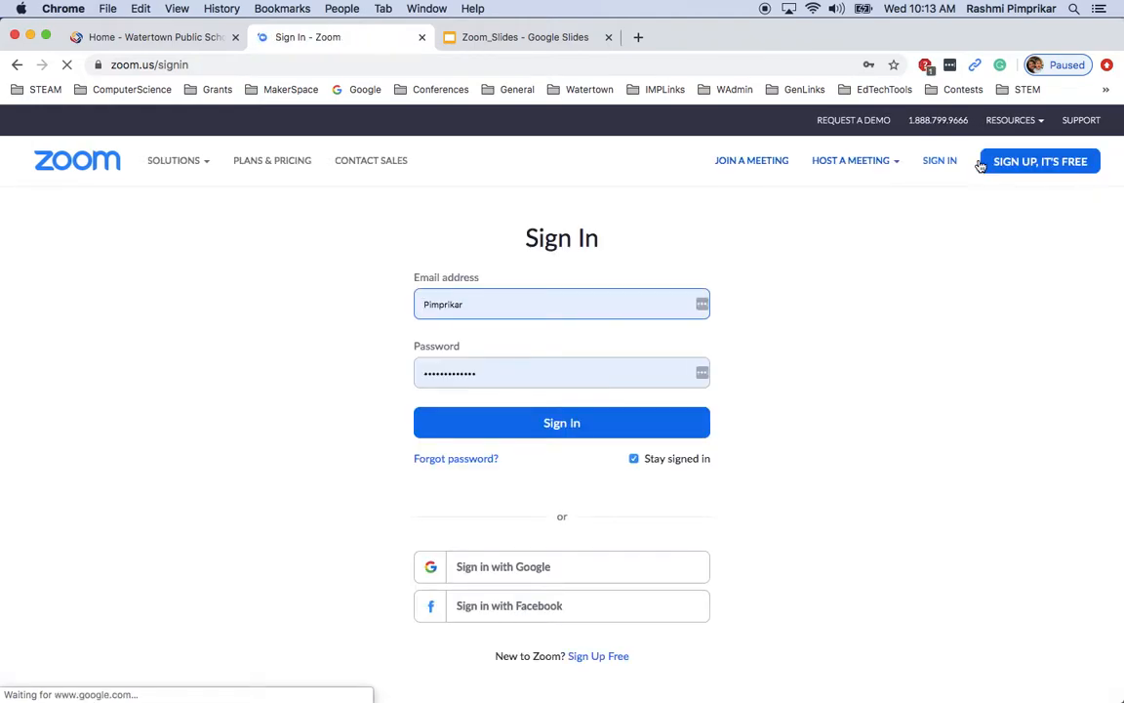
drag(488, 304, 417, 304)
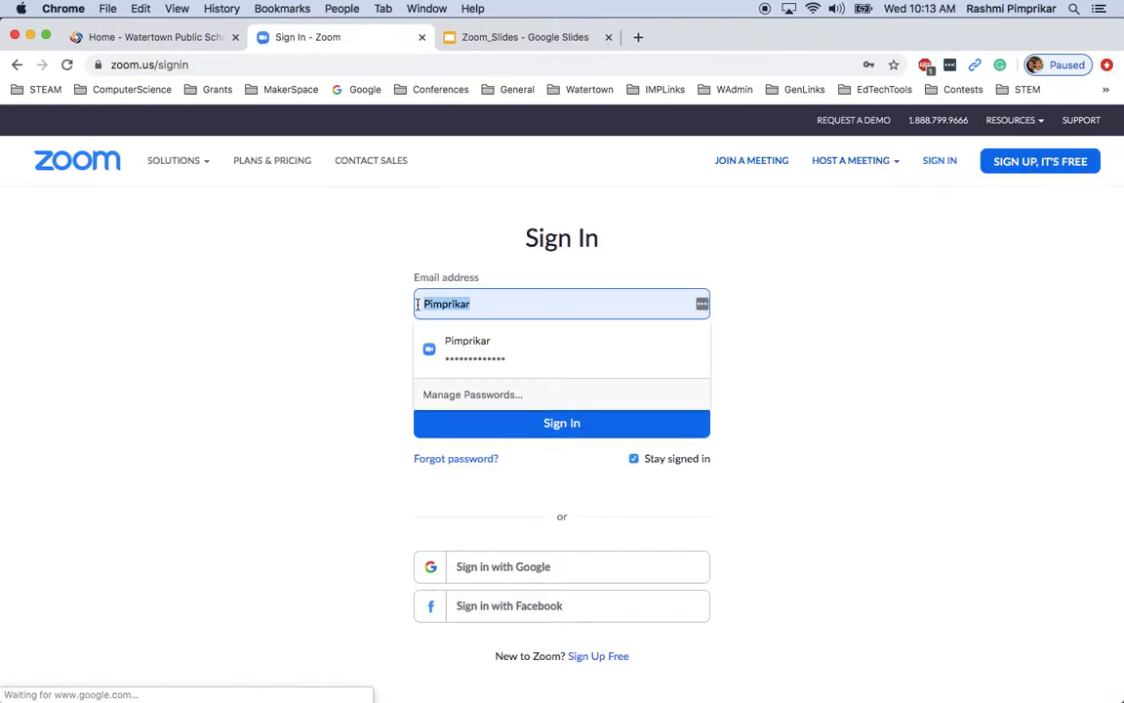
key(BackSpace)
click(247, 432)
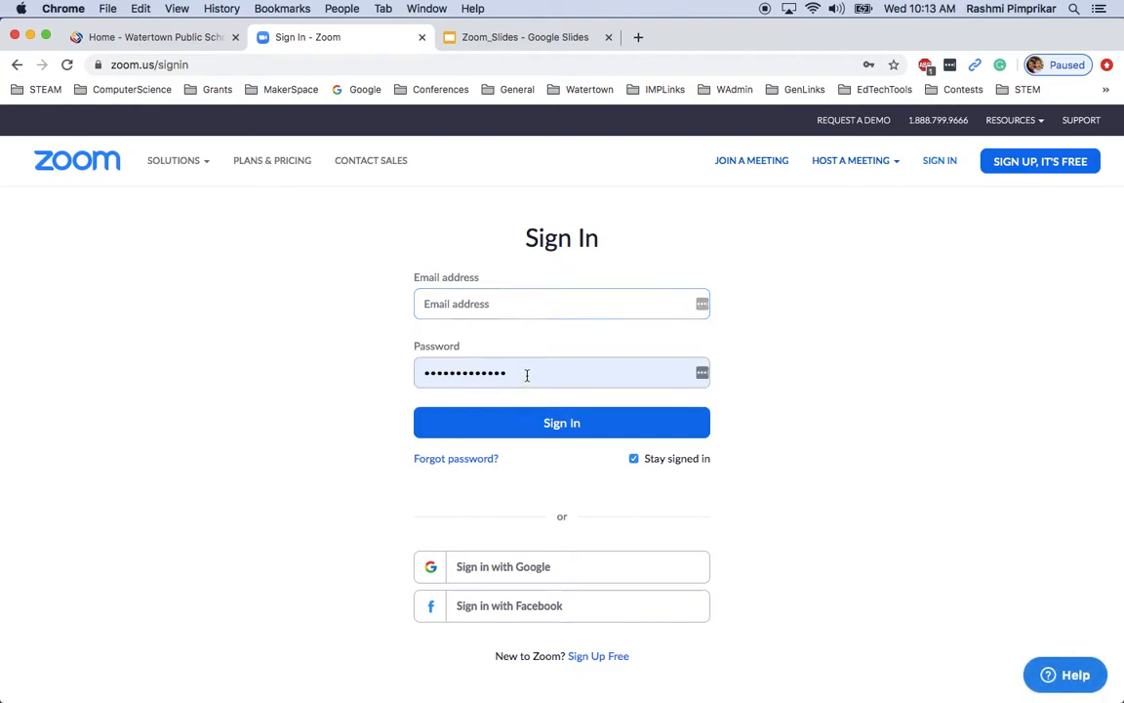
drag(527, 374, 419, 374)
key(BackSpace)
click(967, 417)
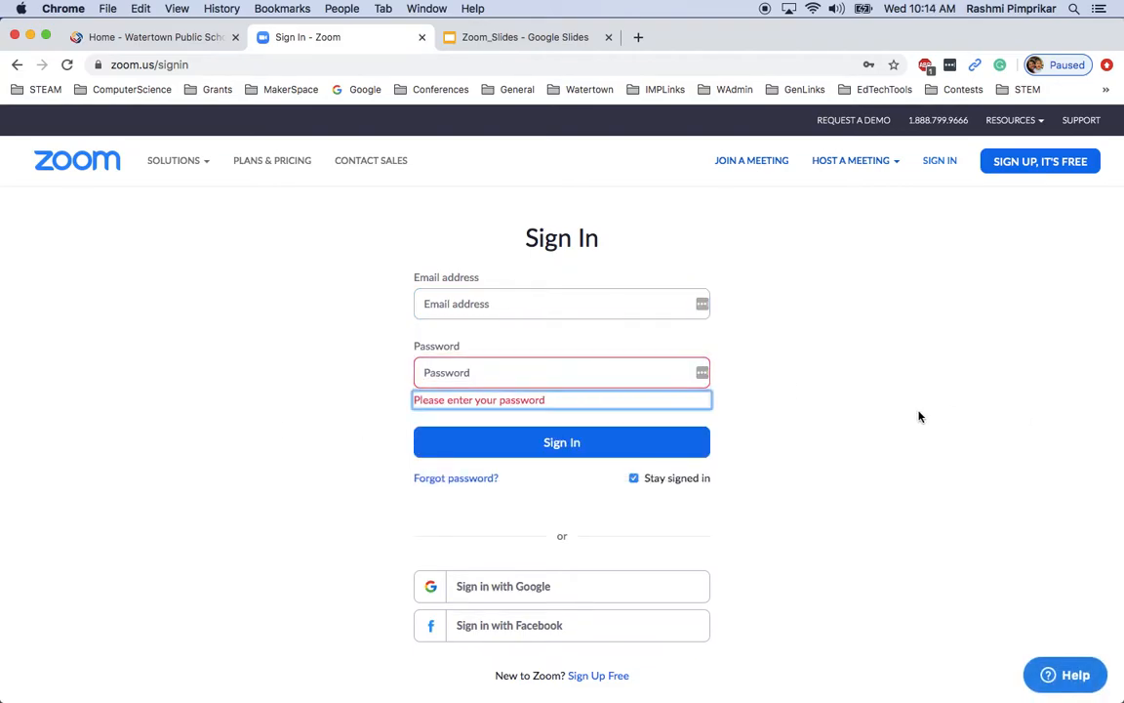
scroll(824, 458, down, 3)
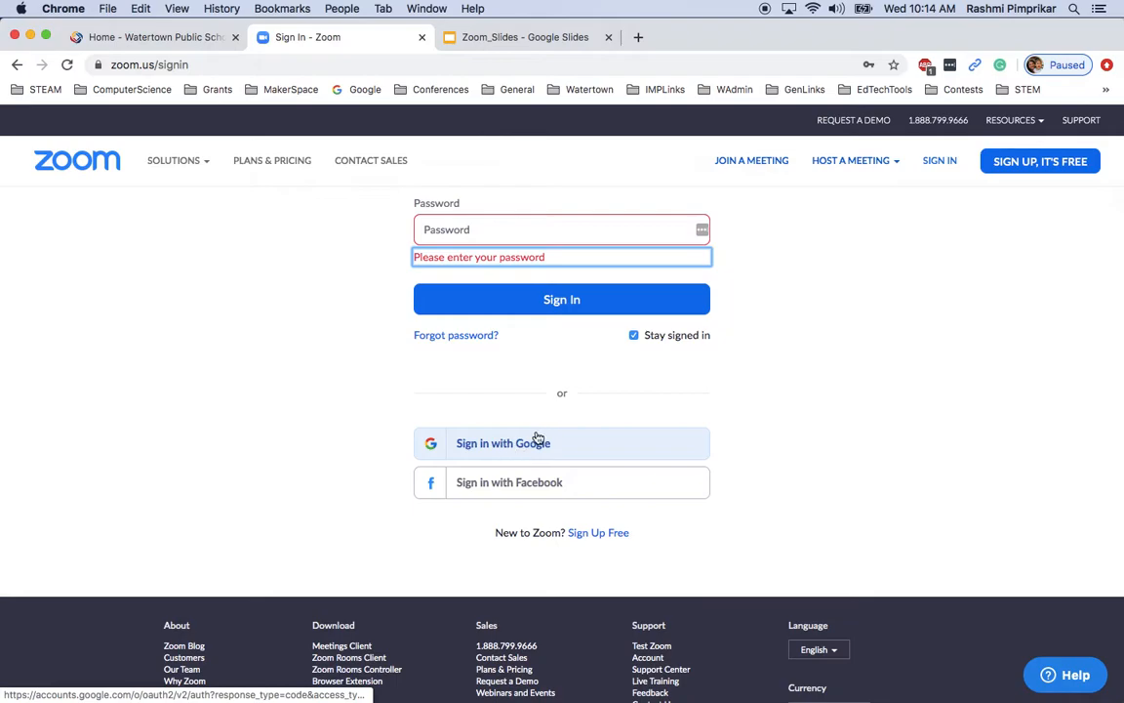
click(541, 443)
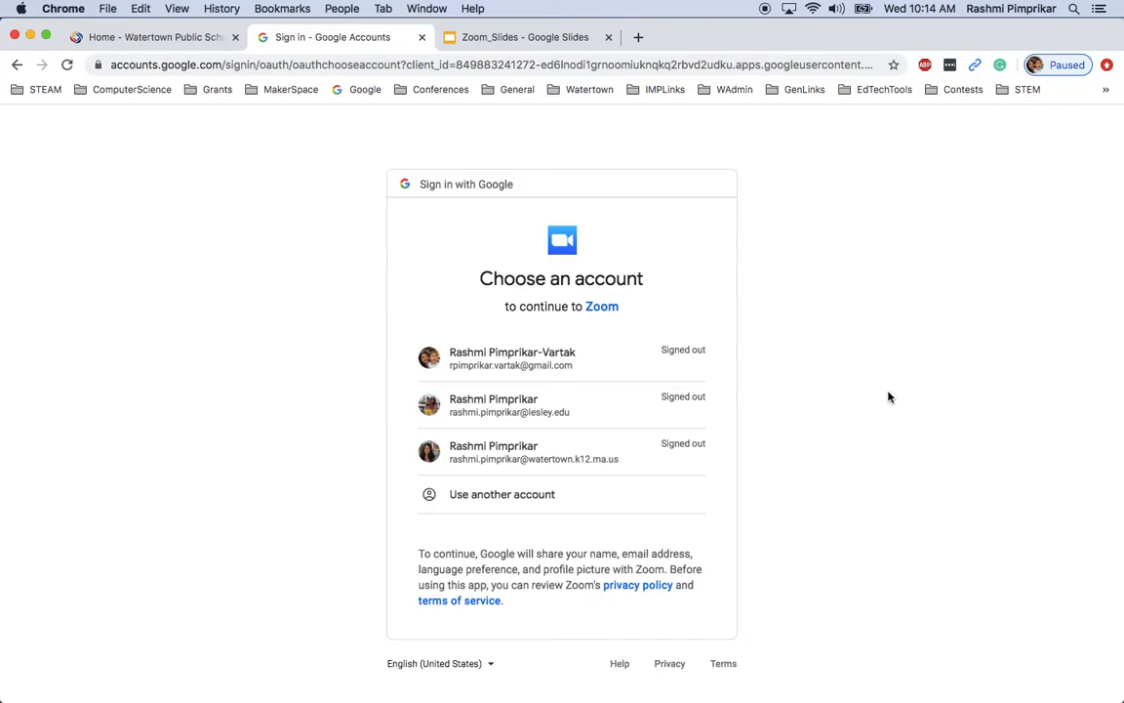
Pick the watertown.k12 Google account and submit its autofilled password
click(530, 461)
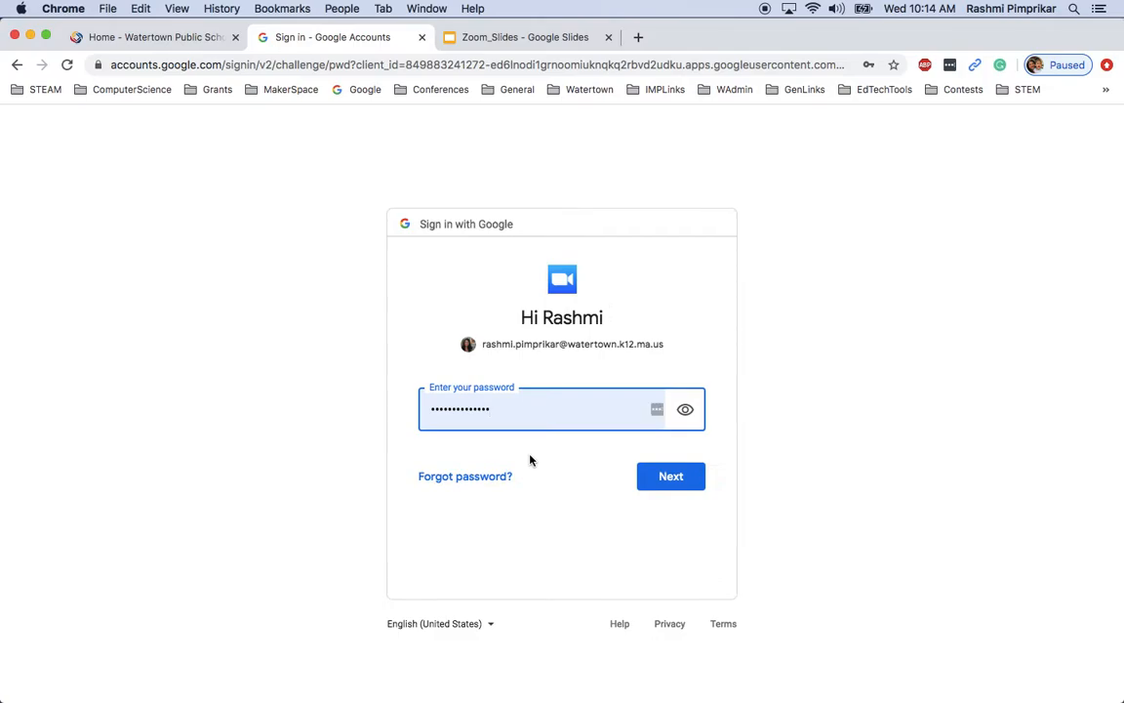
click(646, 479)
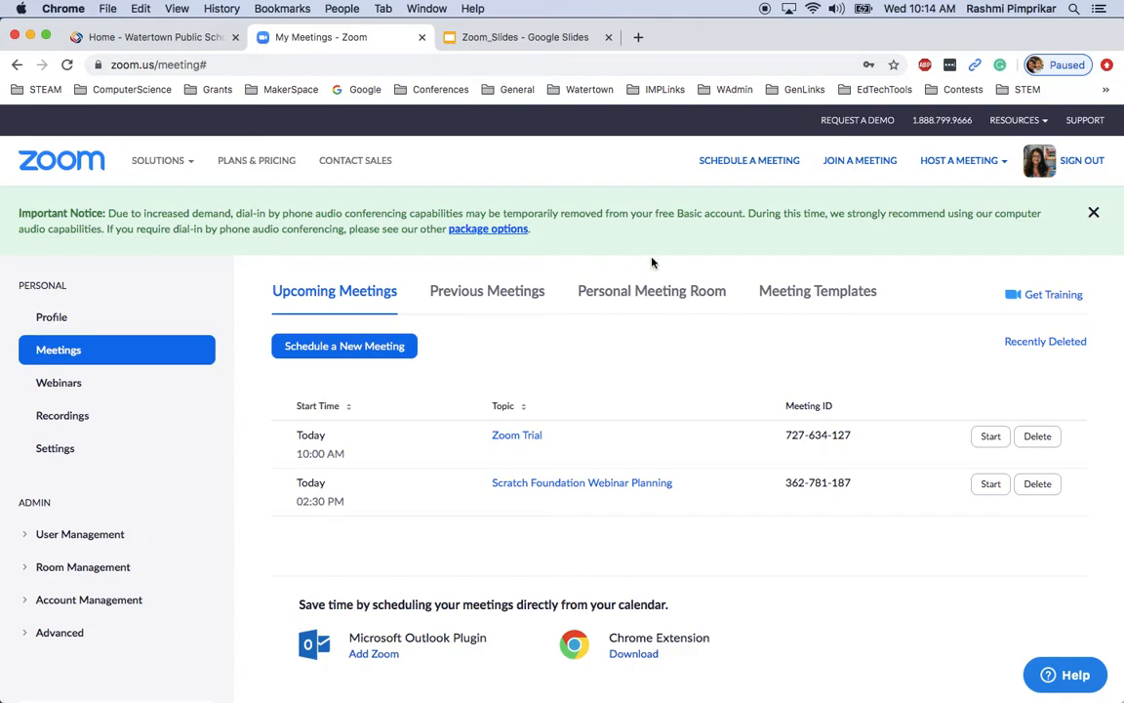
Dismiss the dial-in audio notice, go to Profile, and close the Uplevel Your Meetings popup
click(1095, 214)
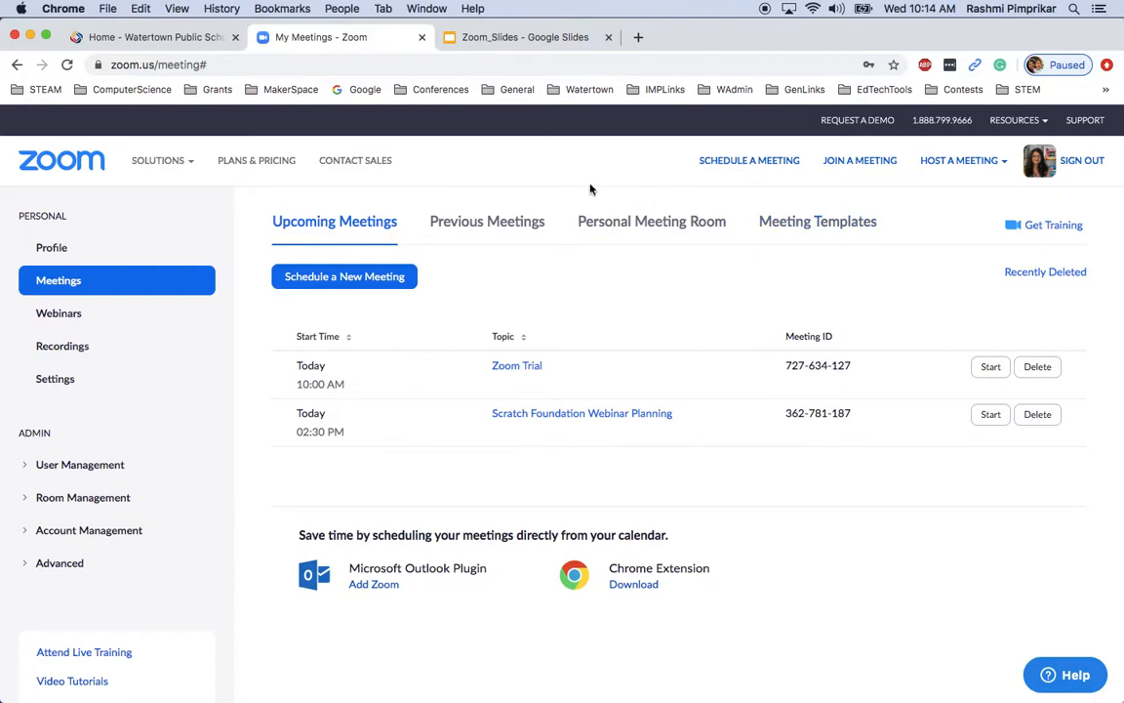
click(53, 248)
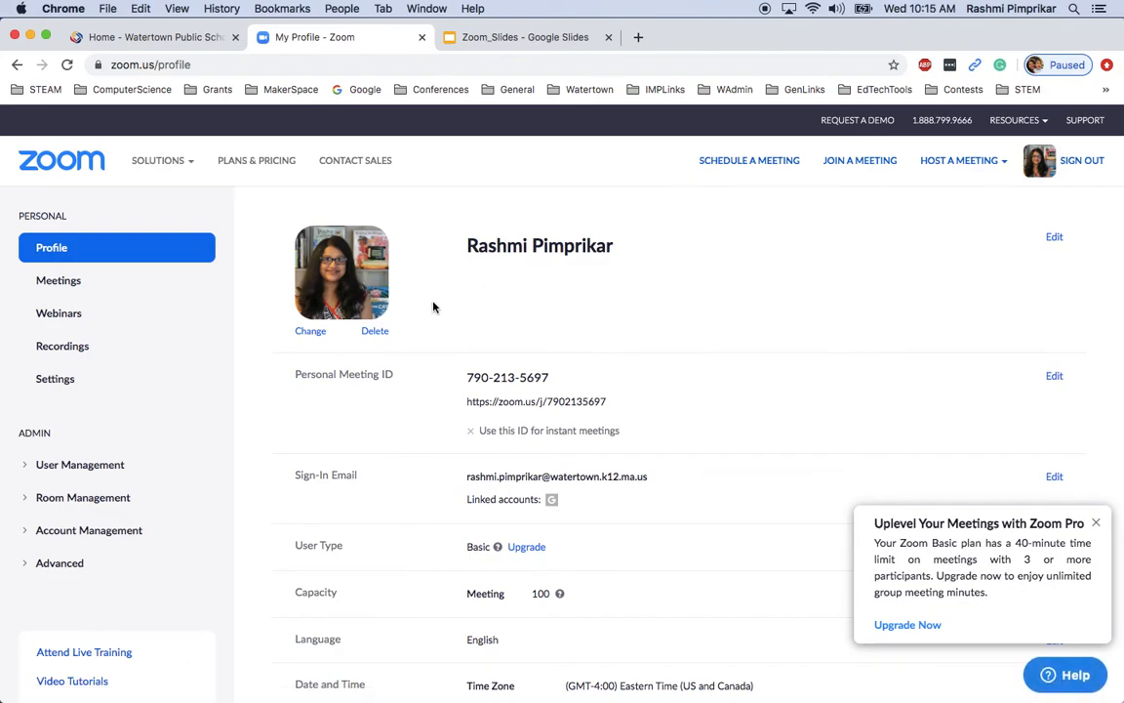
click(1097, 525)
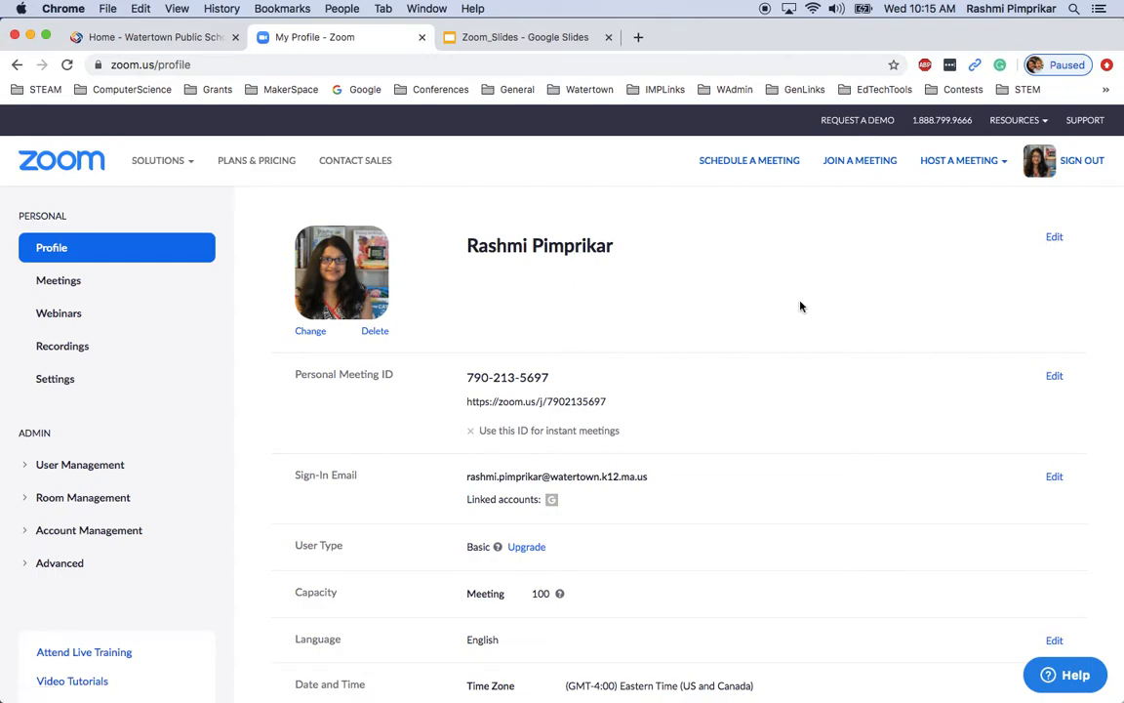
Edit the profile with Department 'Digital Learning and Computer Science' and a draft job title
click(1054, 237)
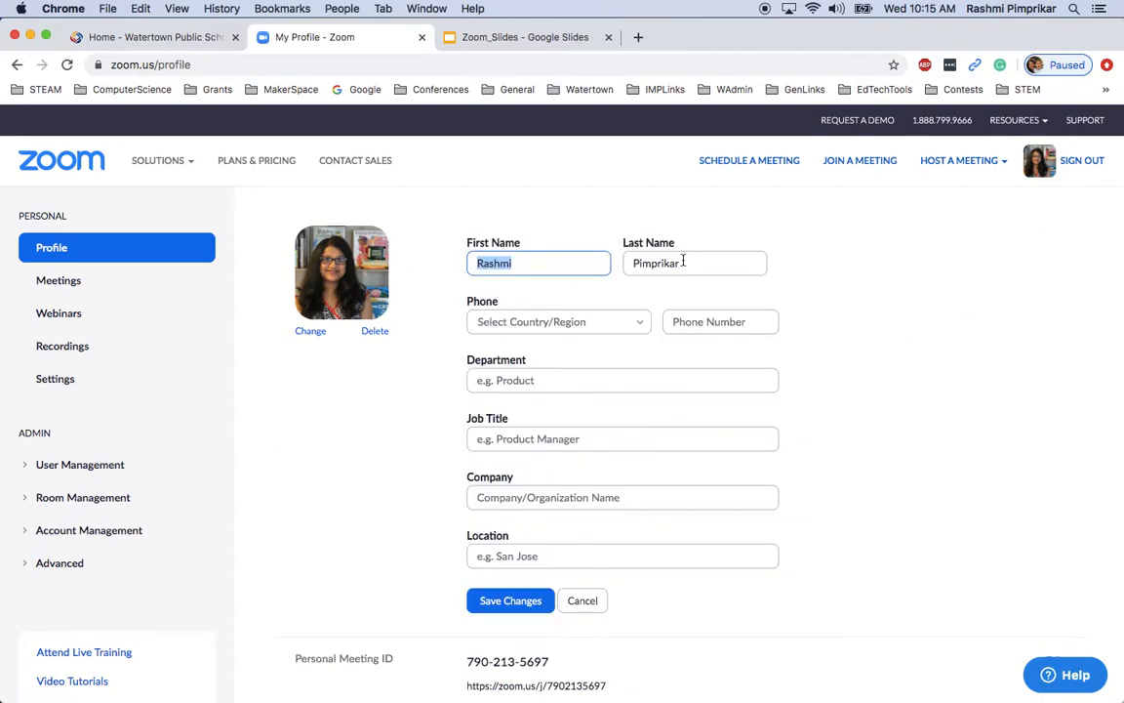
click(529, 380)
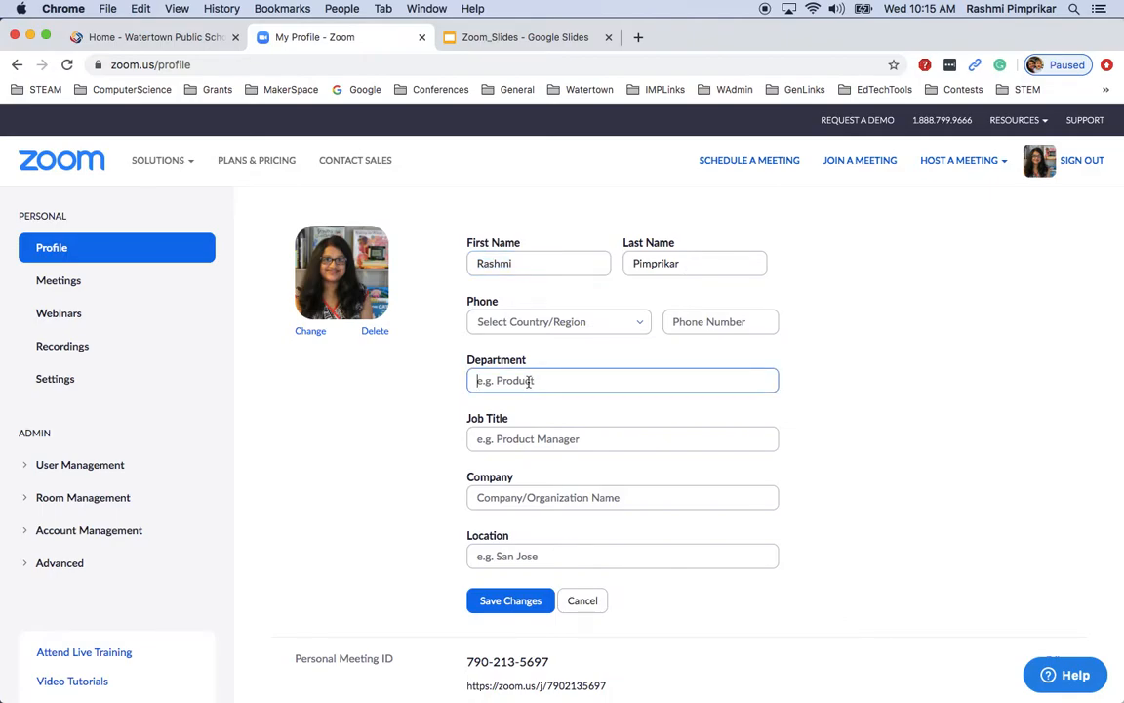
text(Digital Learning and Compu)
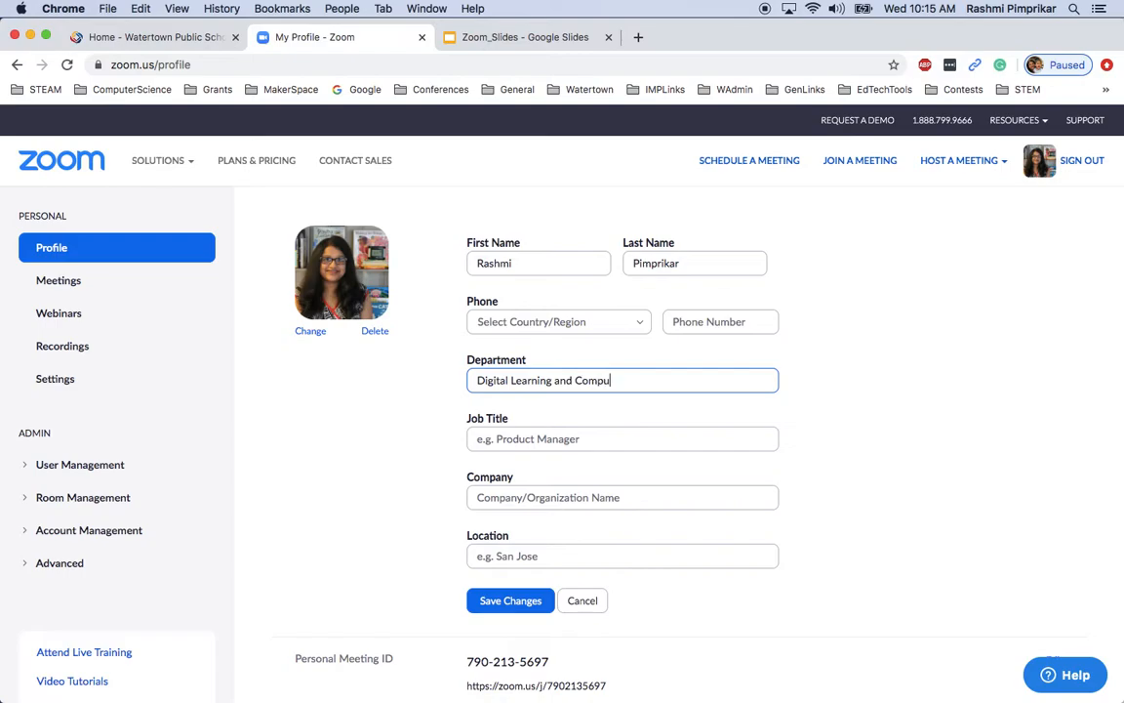
text(ter Science)
click(493, 440)
text(Di)
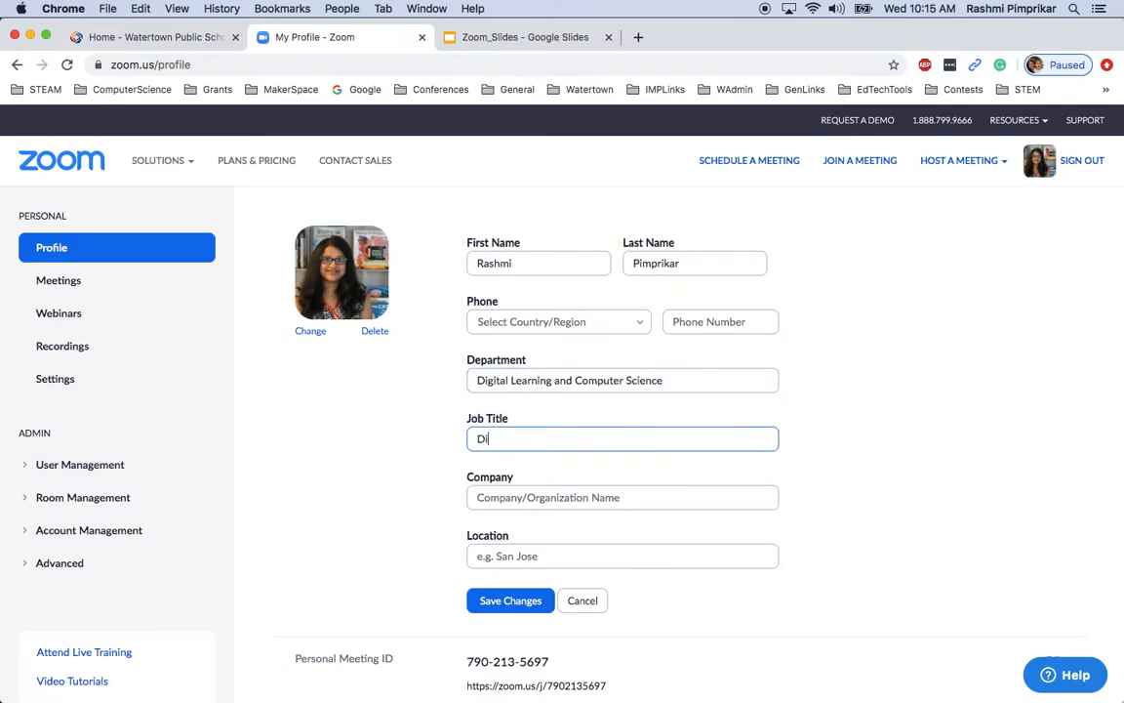
text(strict Coordinator)
text( for Watertown Public )
text(Scho)
text(Digie)
key(BackSpace)
text(tal Learning Watertown Public Sc)
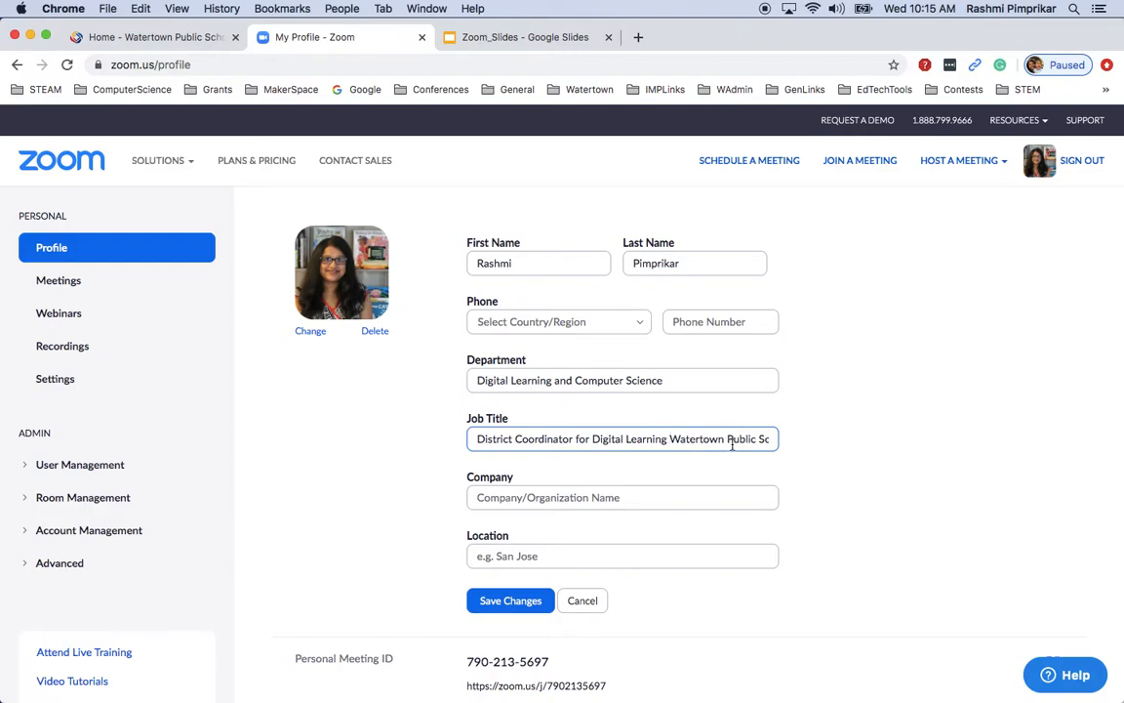
Move 'Watertown Public Schools' from job title to Company, set Location 'Massachussetts', and save
key(shift+Right)
key(shift+Right)
key(shift+Right)
key(shift+Right)
key(shift+Right)
key(shift+Right)
key(shift+Right)
key(shift+Right)
key(shift+Right)
key(shift+Right)
key(shift+Right)
key(shift+Right)
key(shift+Right)
key(shift+Right)
key(shift+Right)
key(shift+Right)
key(shift+Right)
key(shift+Right)
key(shift+Right)
key(shift+Right)
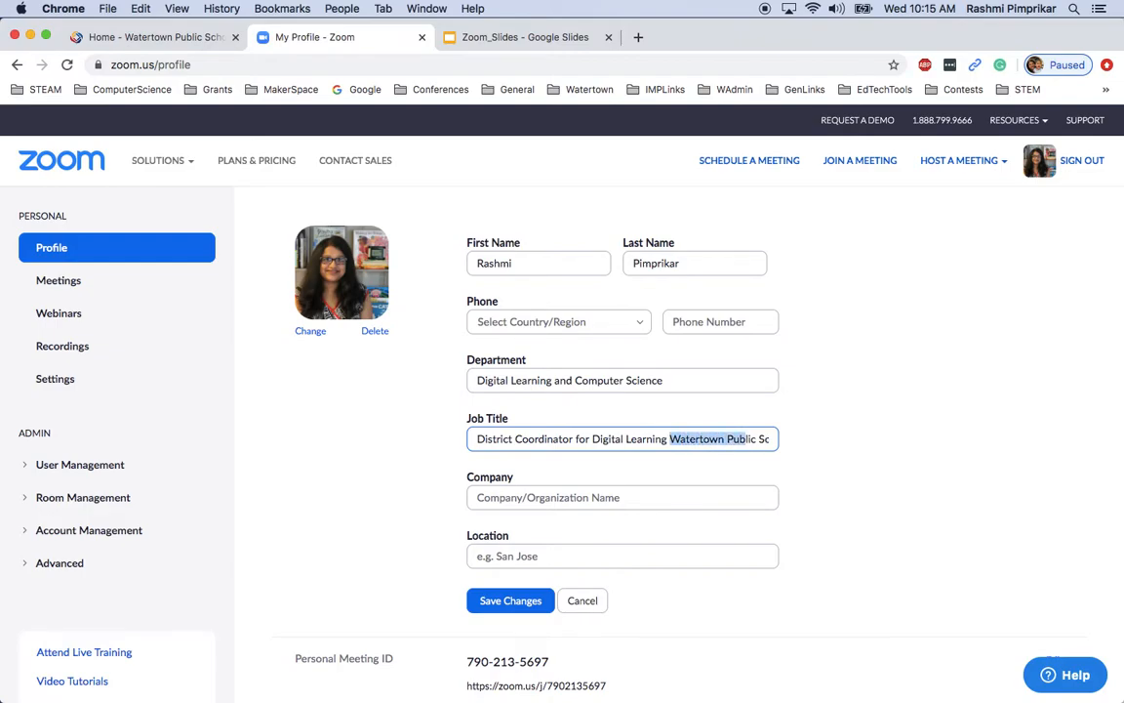
key(shift+Right)
key(shift+Right)
key(shift+Right)
key(shift+Right)
key(super+x)
click(622, 499)
key(super+v)
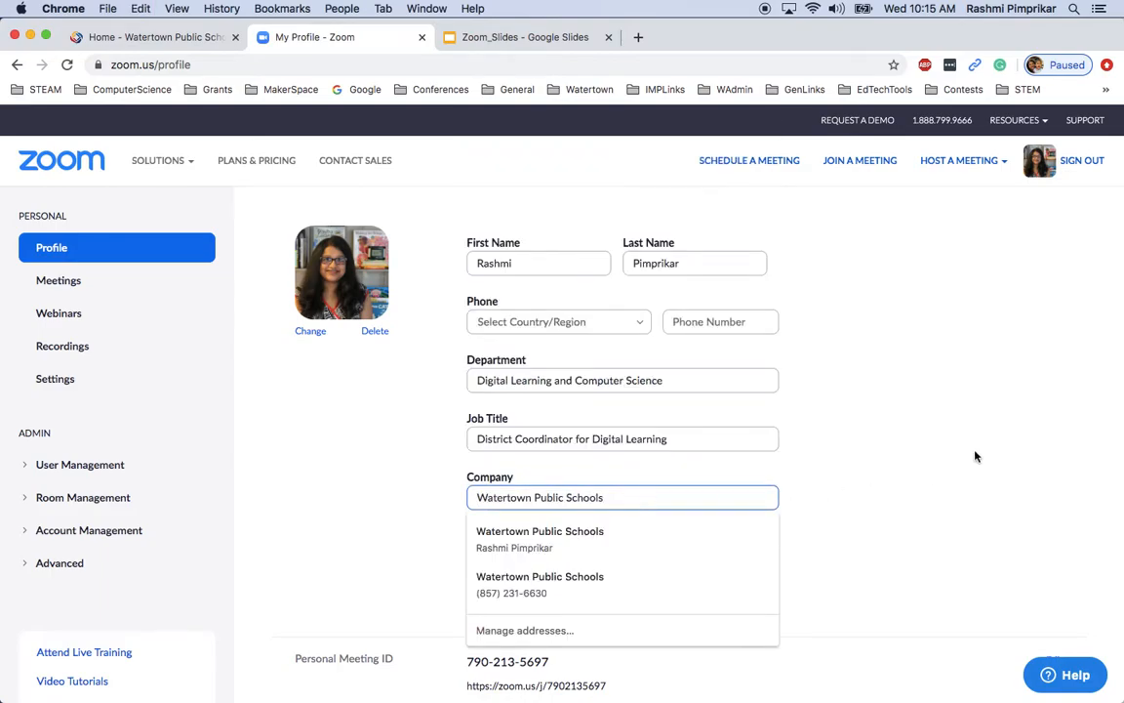
click(518, 559)
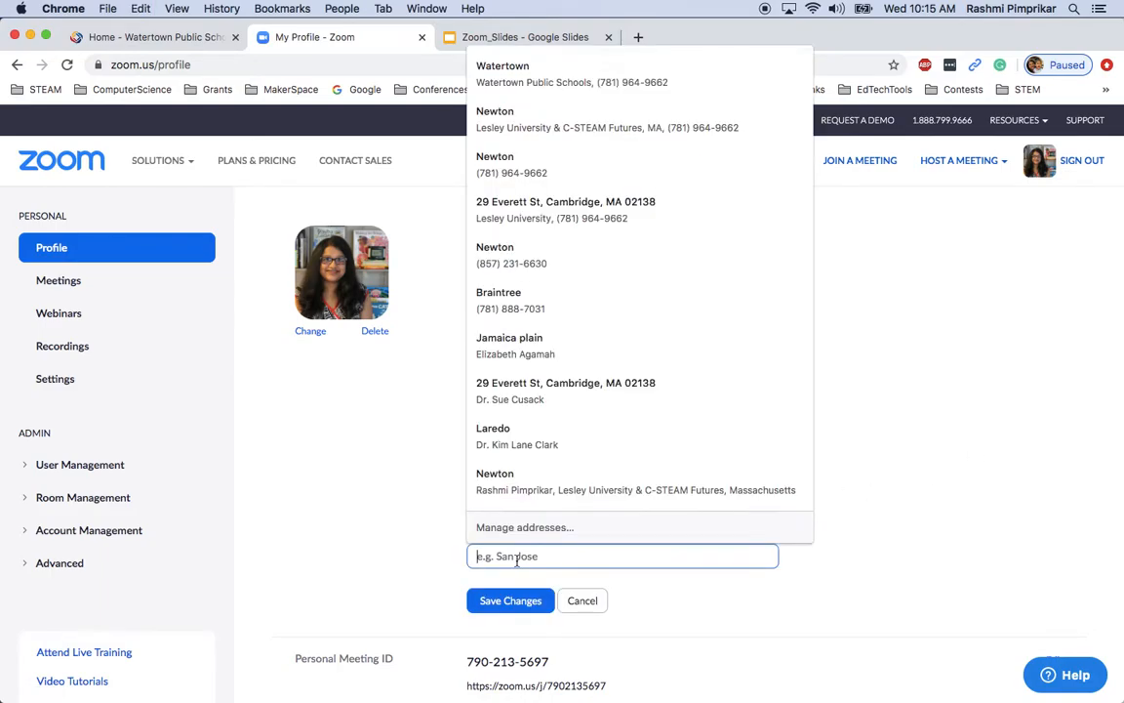
text(Massachus)
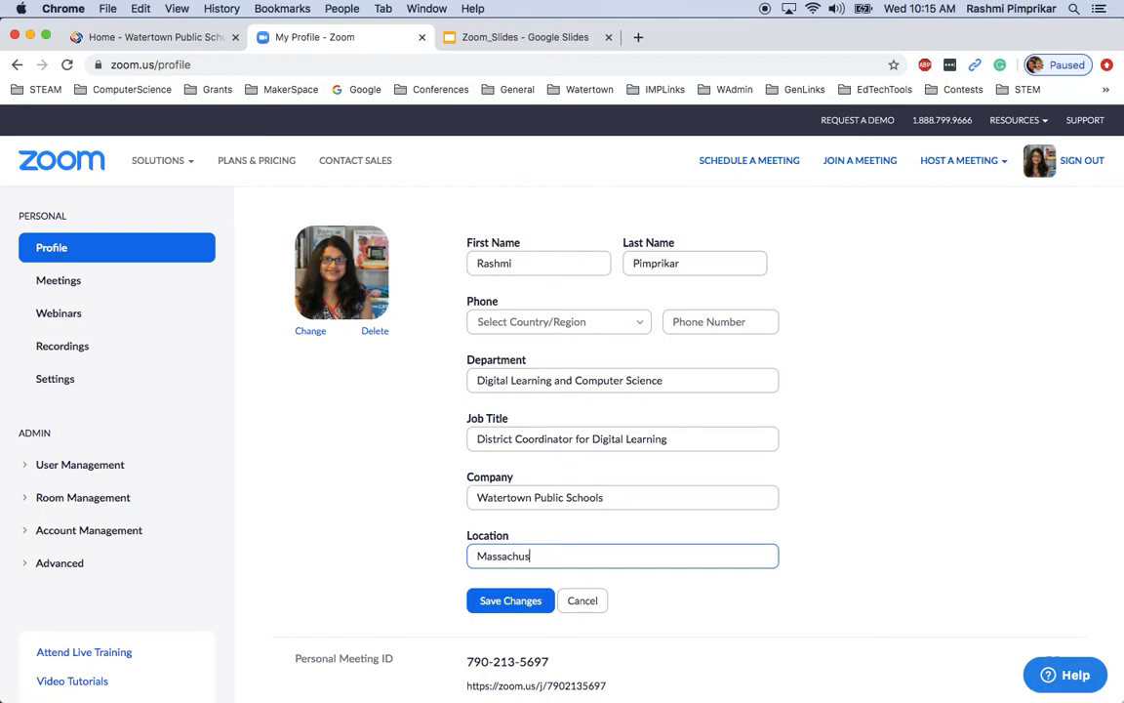
text(setts)
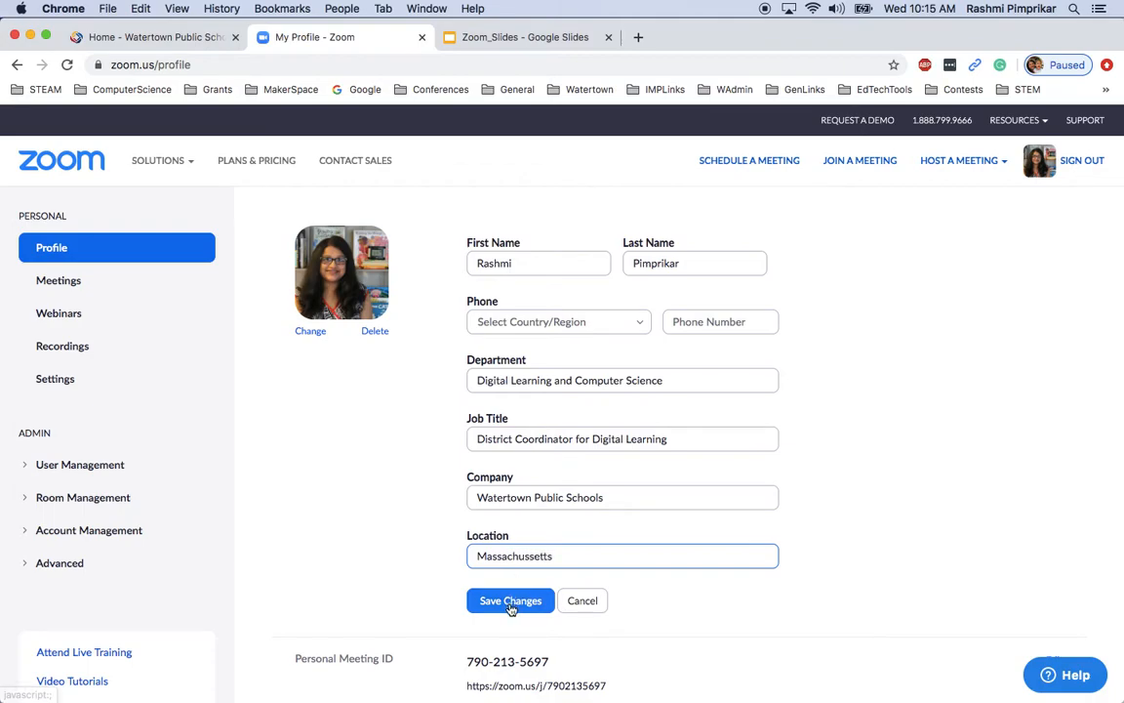
click(510, 600)
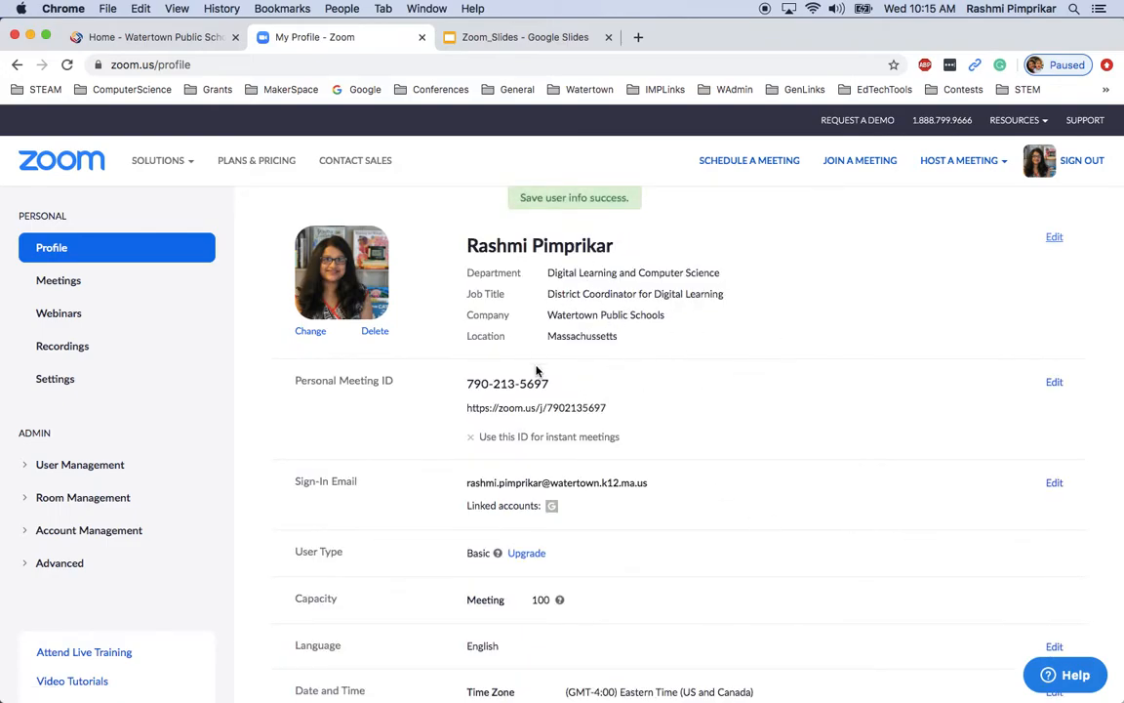
scroll(574, 369, down, 5)
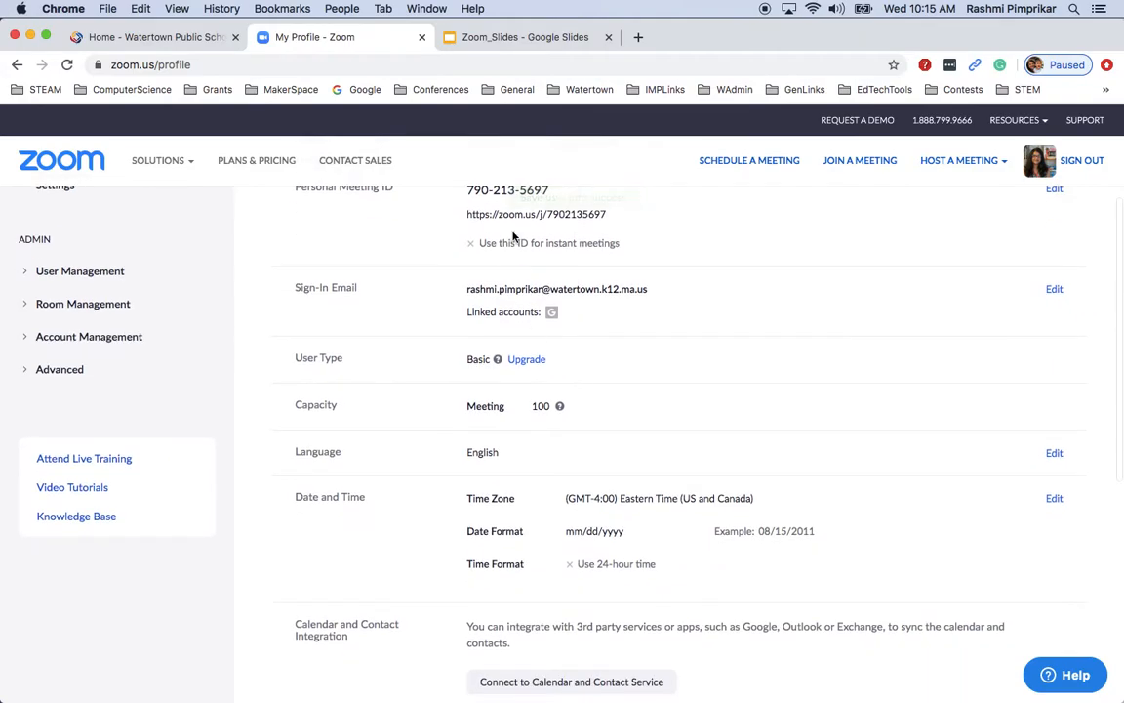
scroll(606, 339, down, 3)
scroll(605, 339, up, 2)
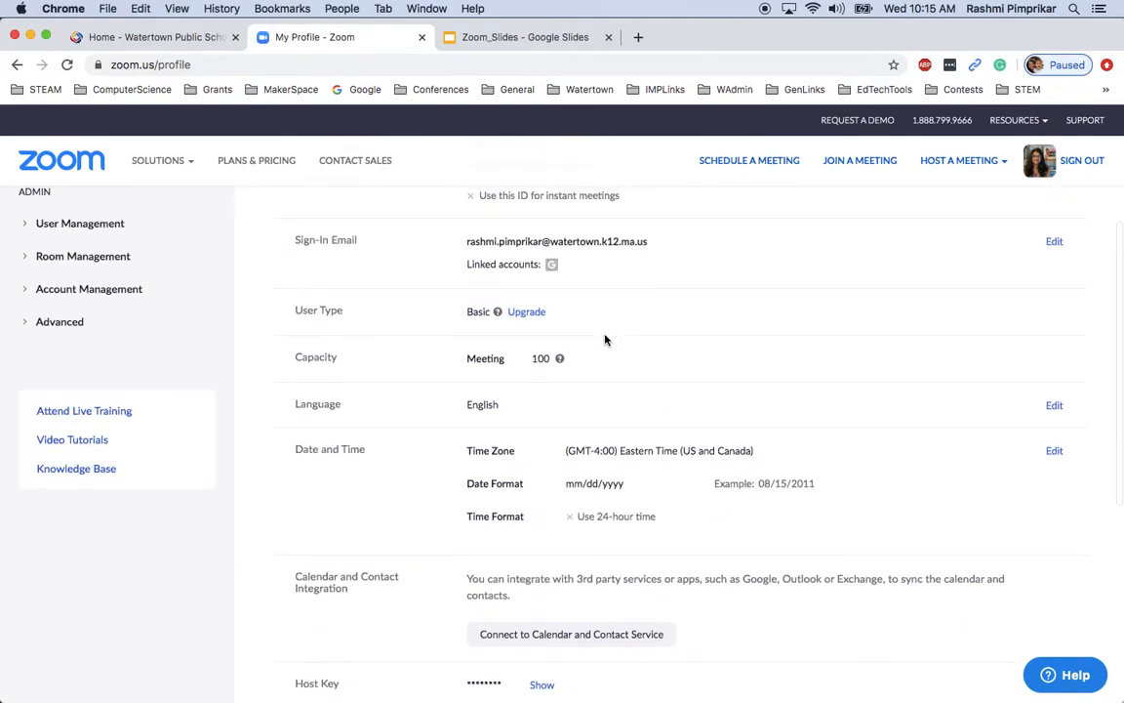
scroll(605, 340, down, 1)
scroll(532, 222, down, 3)
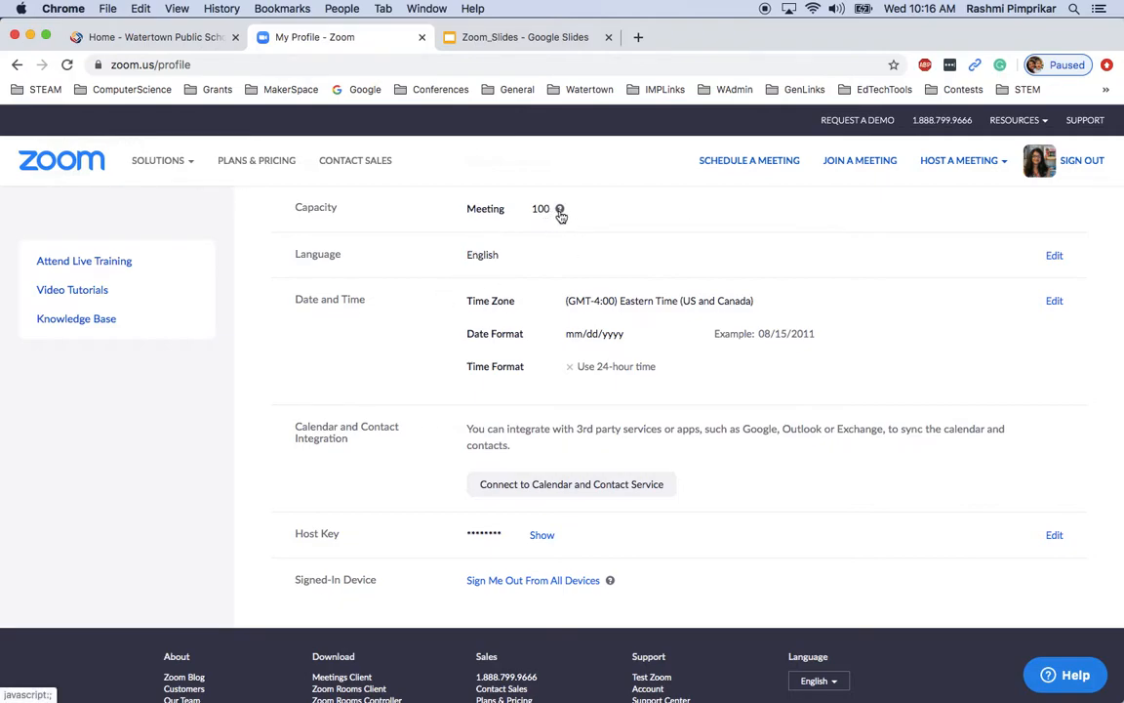
click(560, 210)
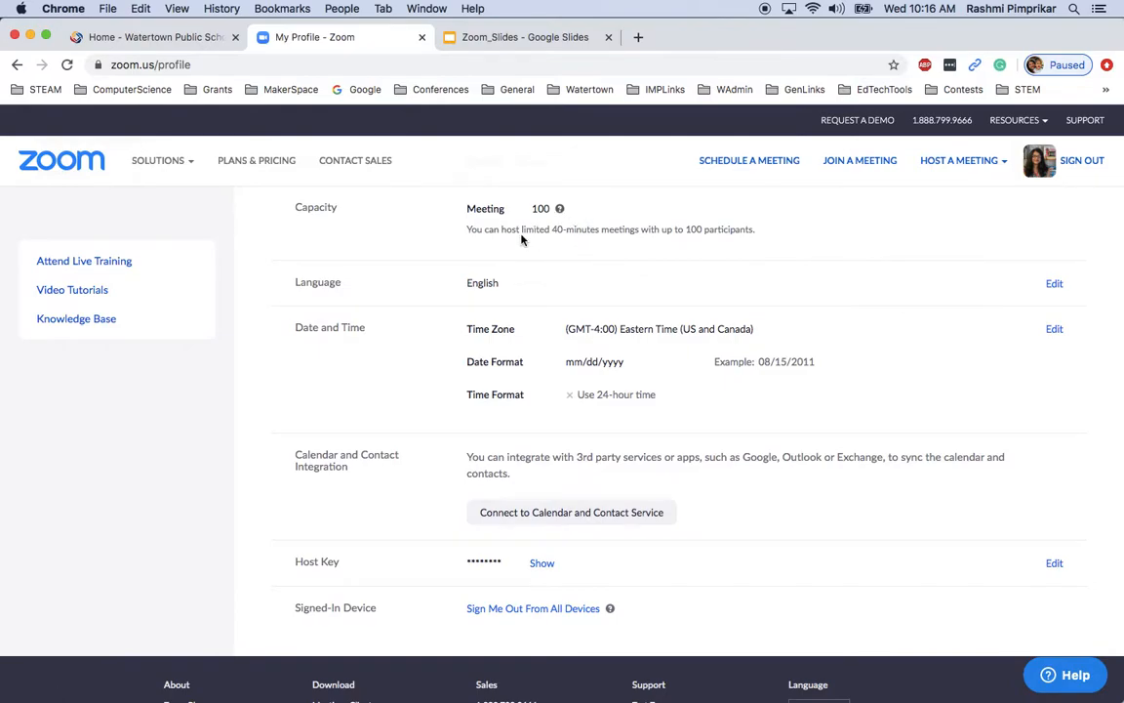
click(560, 210)
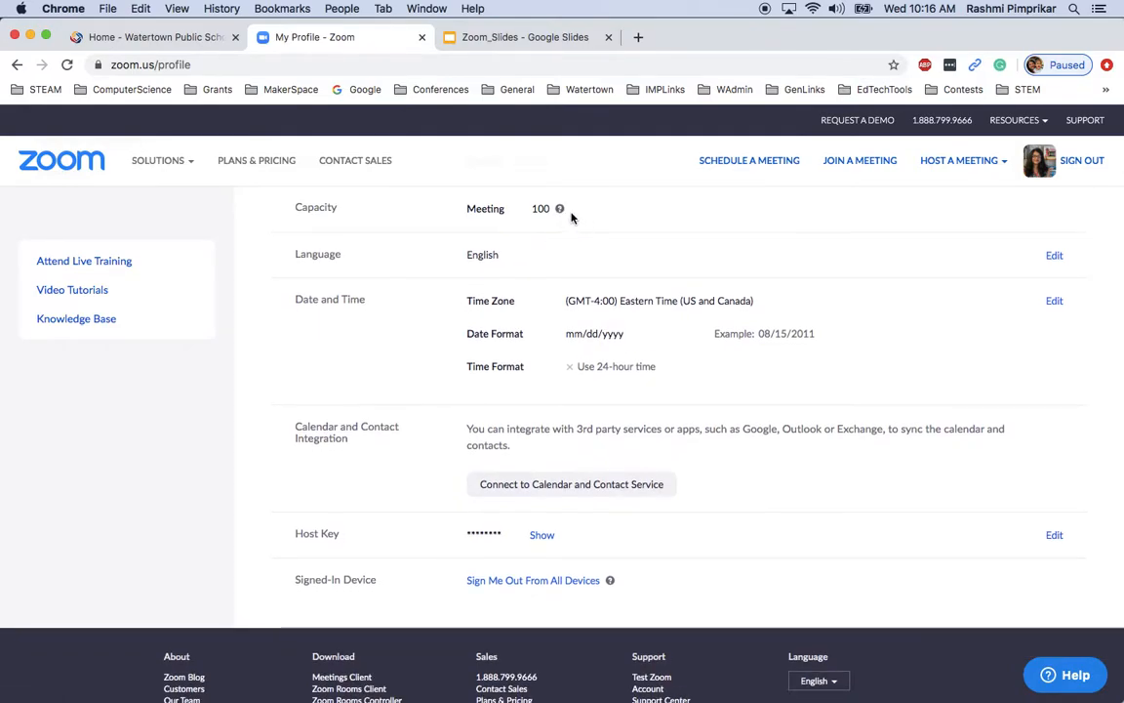
click(560, 209)
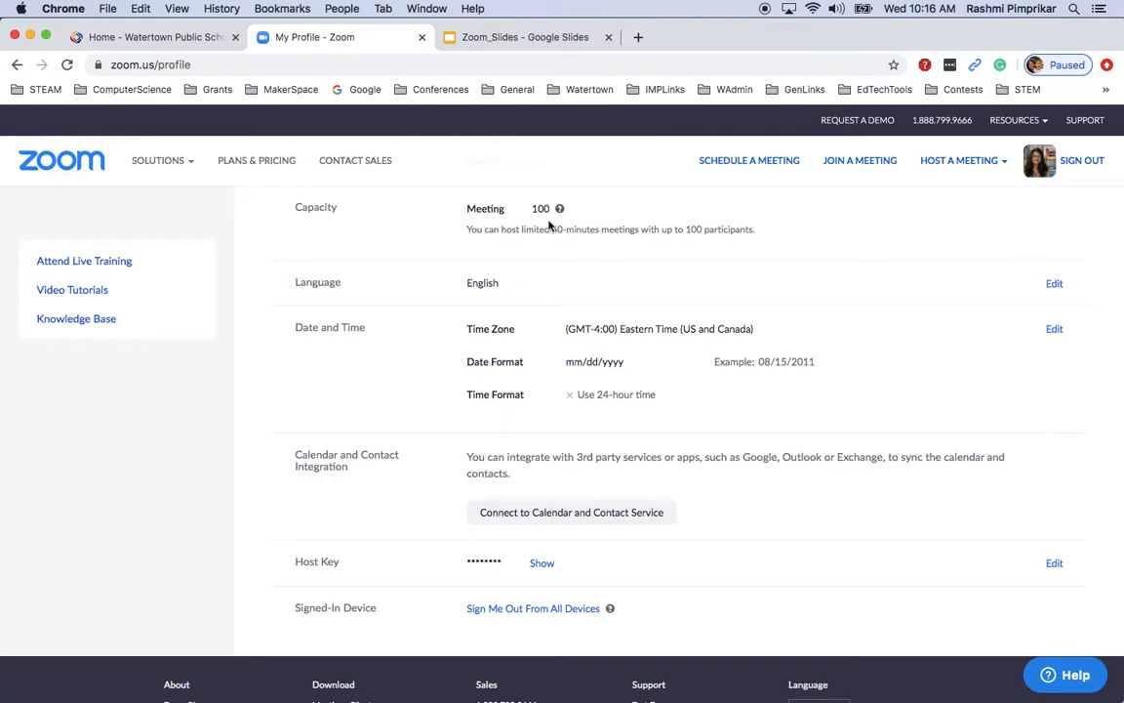
click(561, 209)
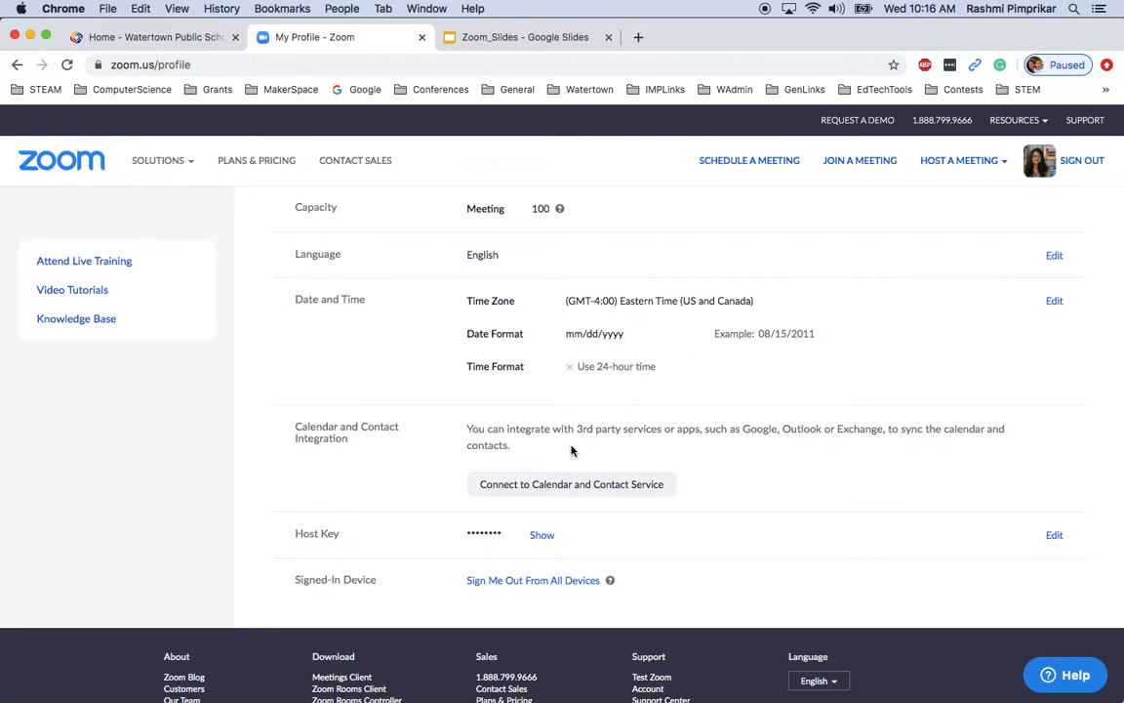
scroll(532, 394, up, 5)
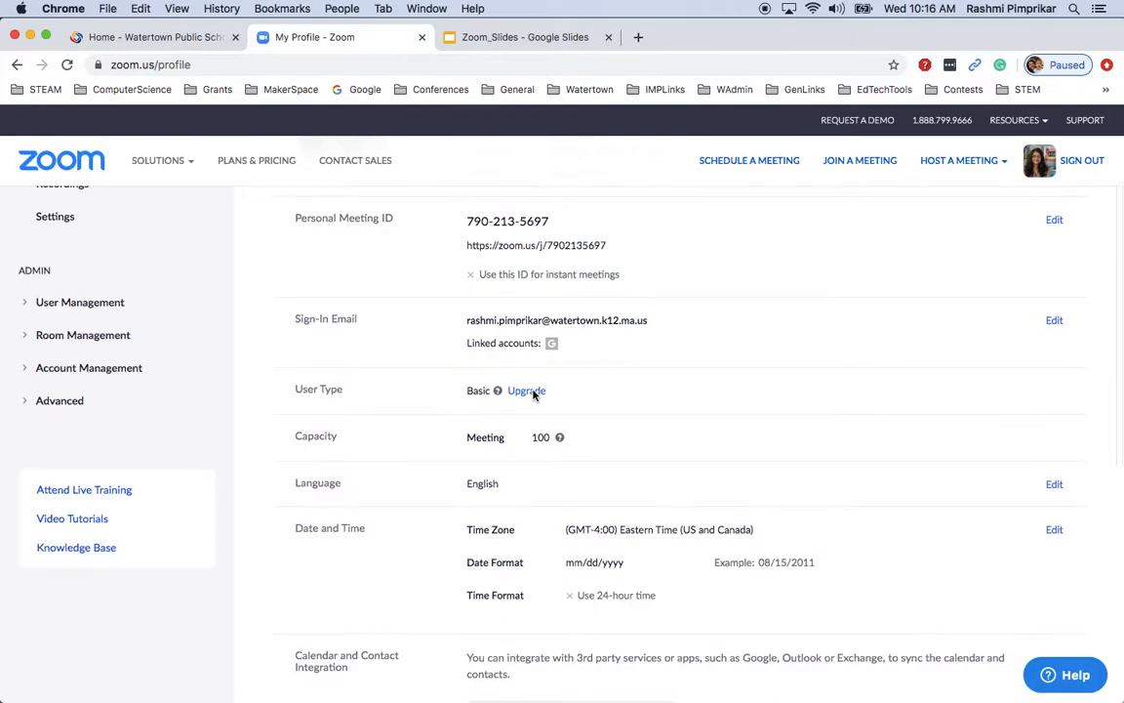
scroll(533, 394, up, 4)
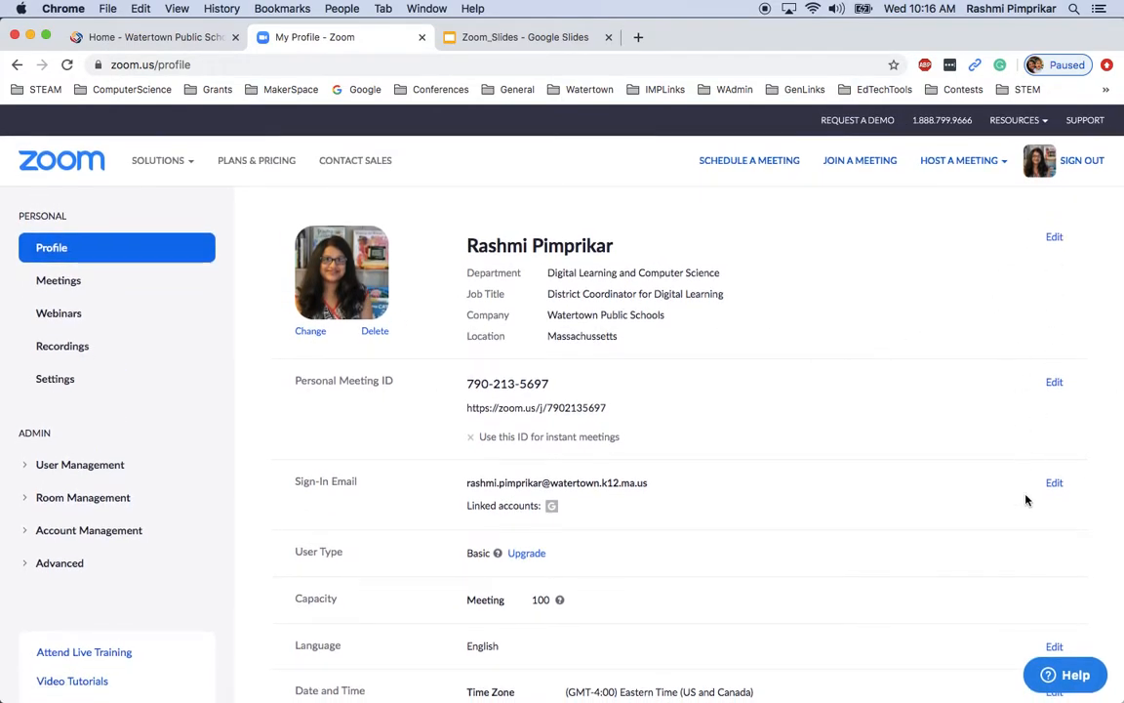
scroll(1030, 564, down, 4)
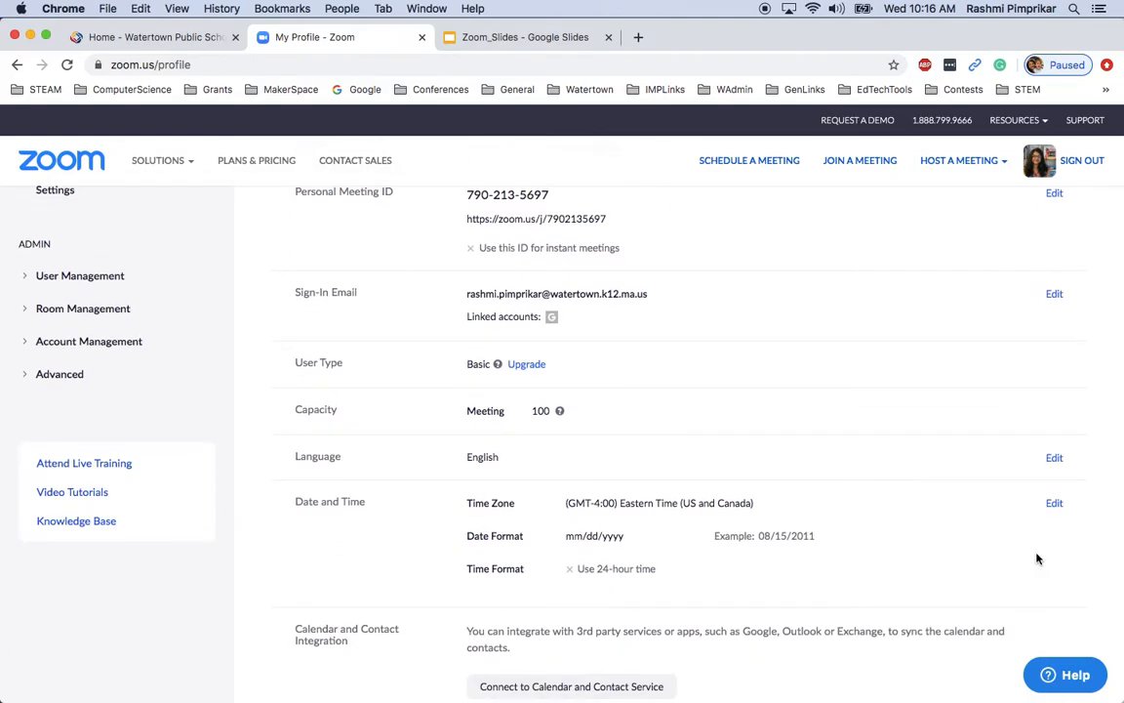
scroll(1037, 558, down, 2)
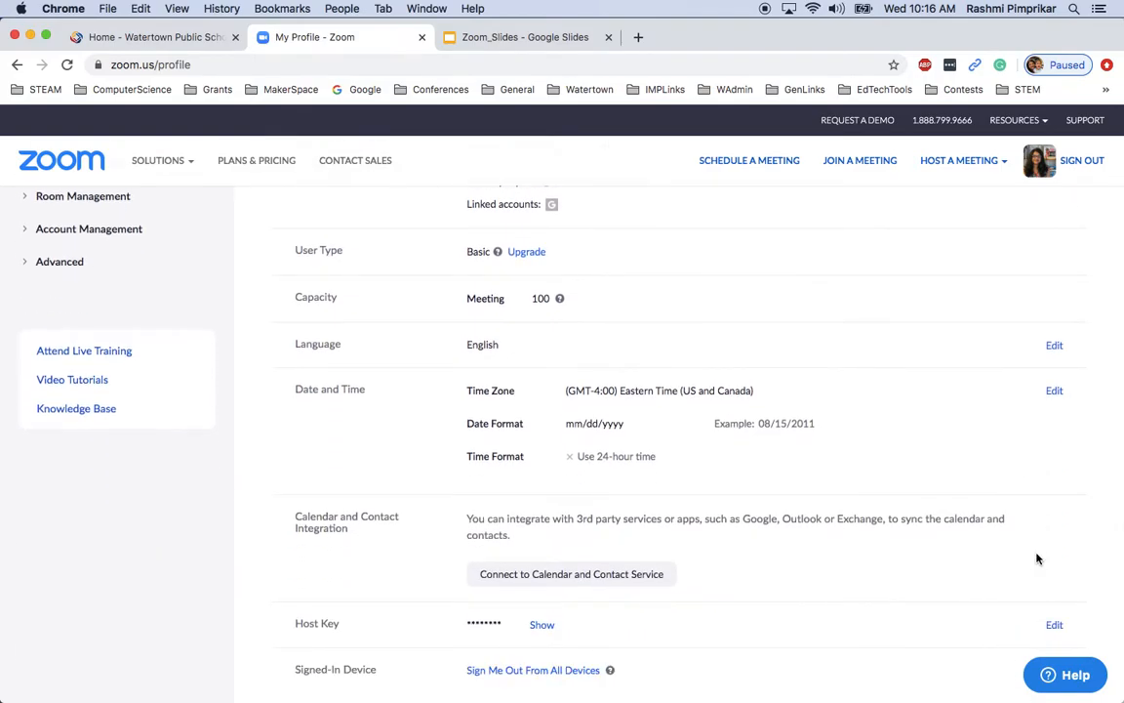
scroll(1037, 559, down, 4)
scroll(1038, 559, up, 3)
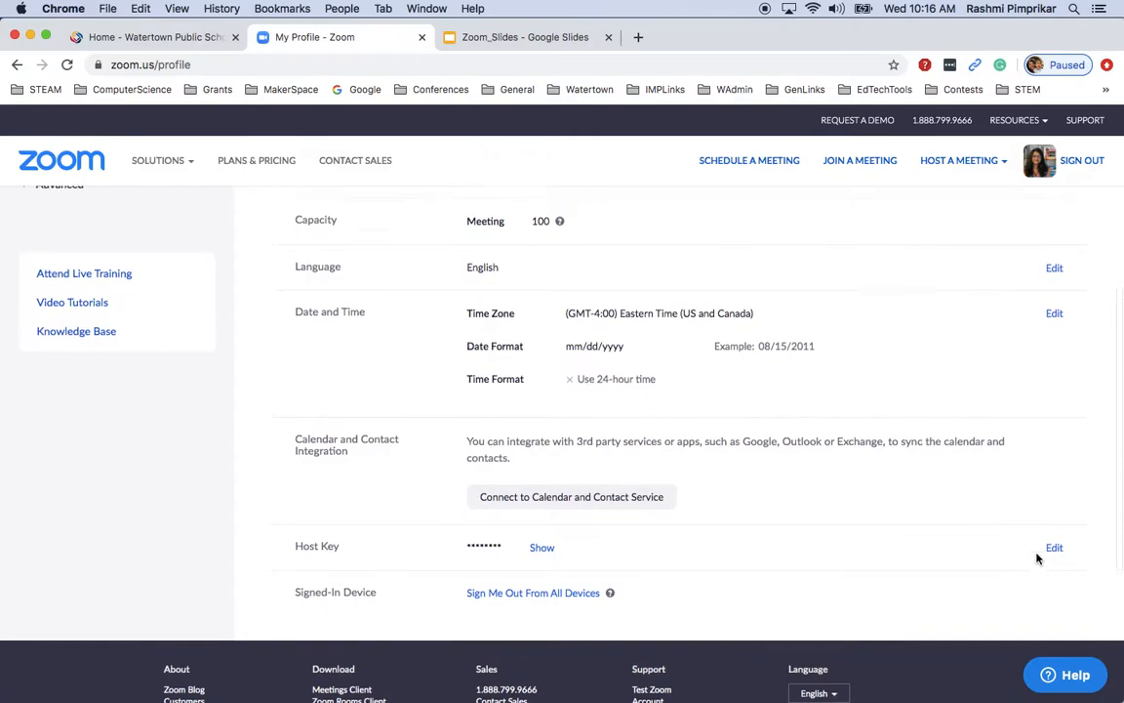
scroll(1037, 558, up, 8)
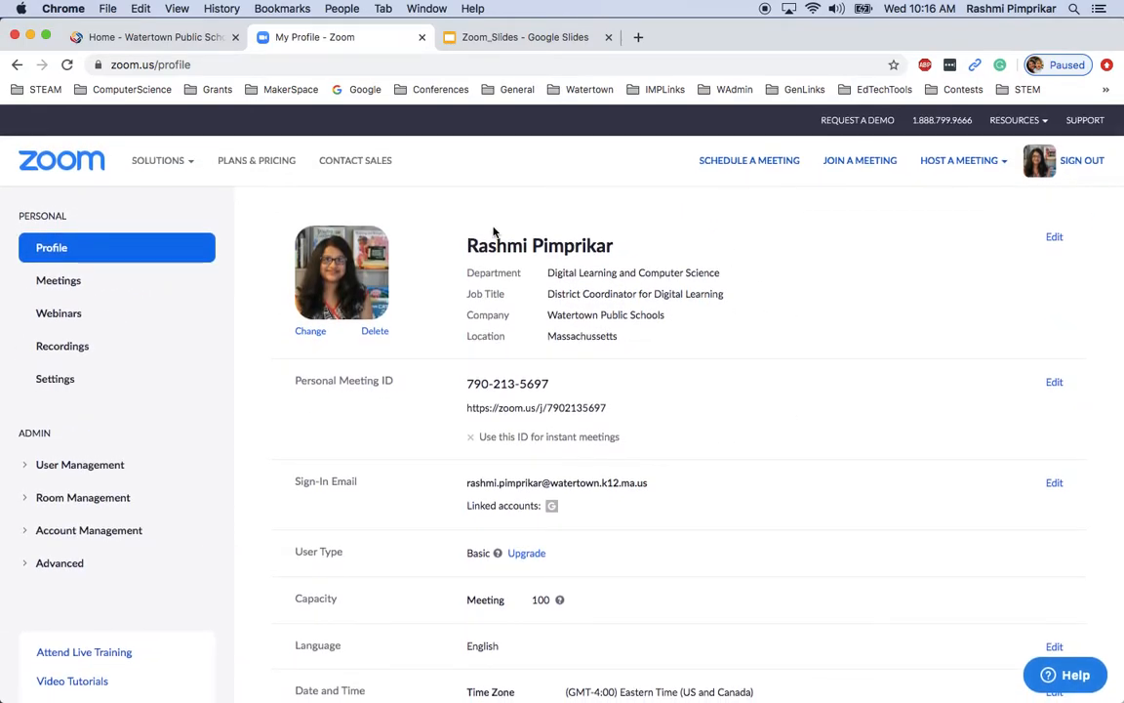
Scroll through the Meeting settings for sharing, annotation and whiteboard, then go to Meetings
click(53, 382)
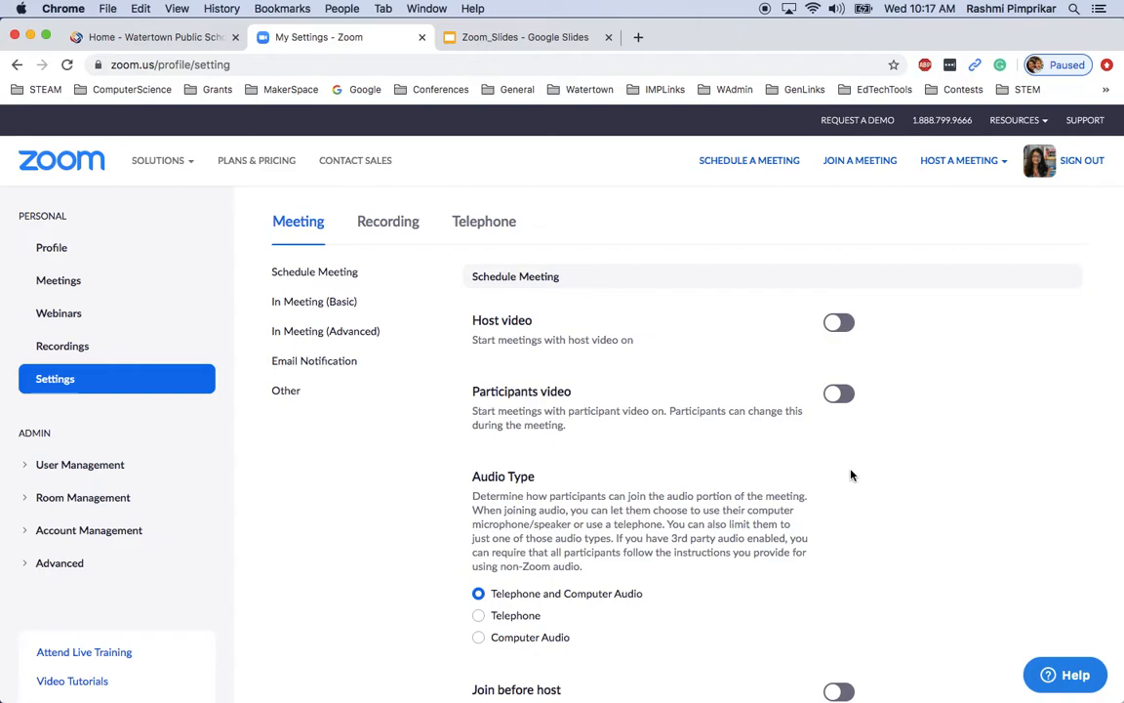
scroll(851, 475, down, 3)
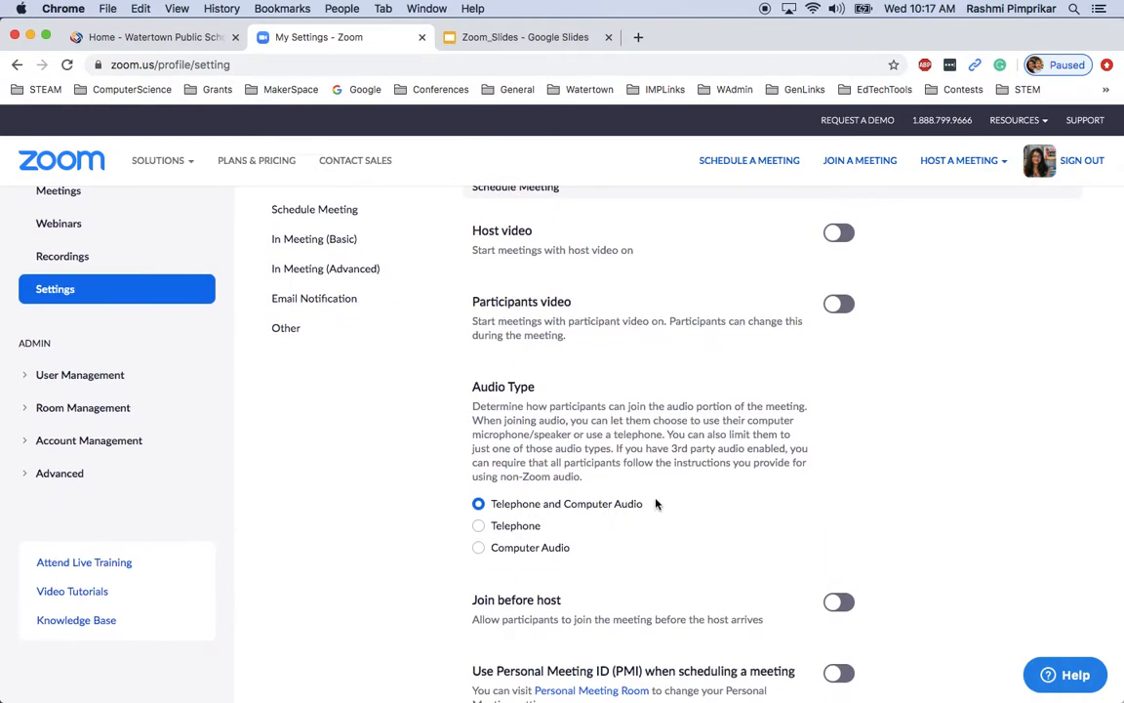
scroll(674, 502, down, 8)
scroll(687, 501, down, 10)
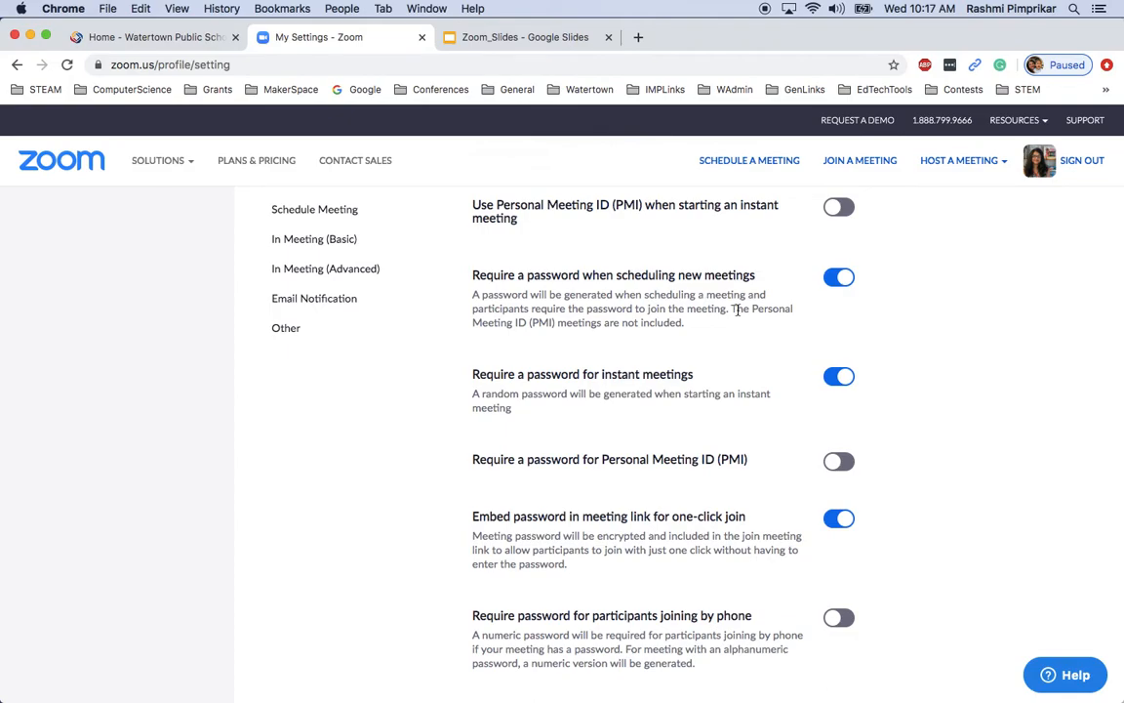
scroll(739, 366, down, 10)
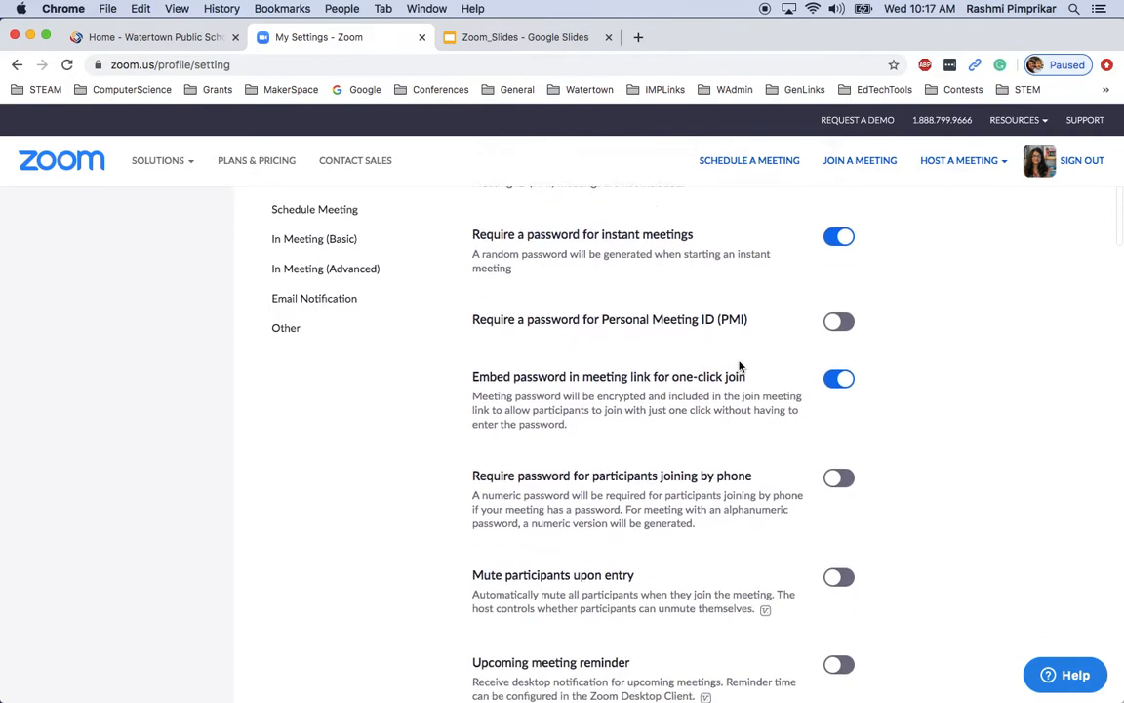
scroll(738, 366, down, 4)
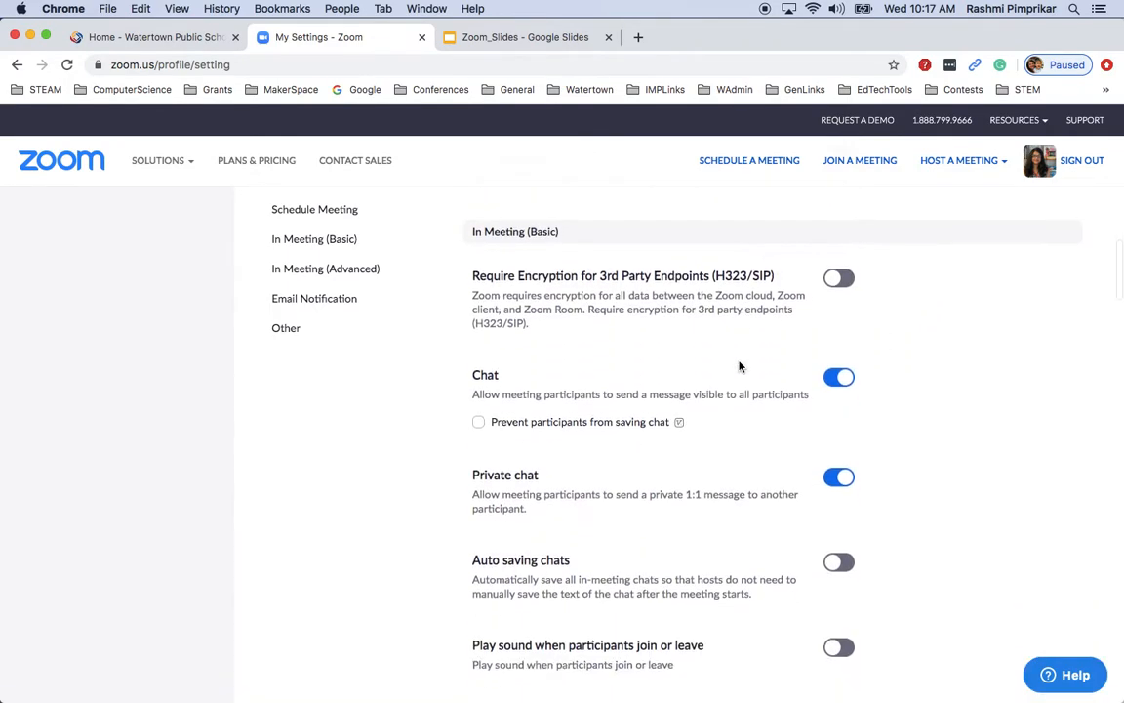
scroll(739, 366, down, 2)
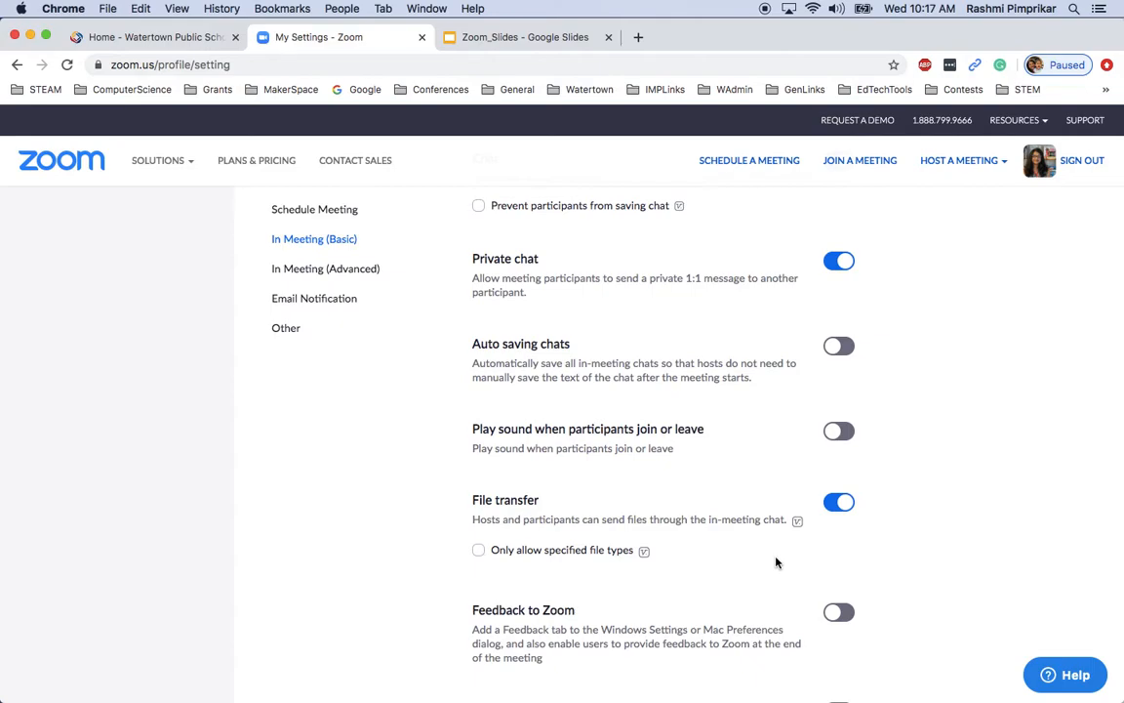
scroll(776, 562, down, 3)
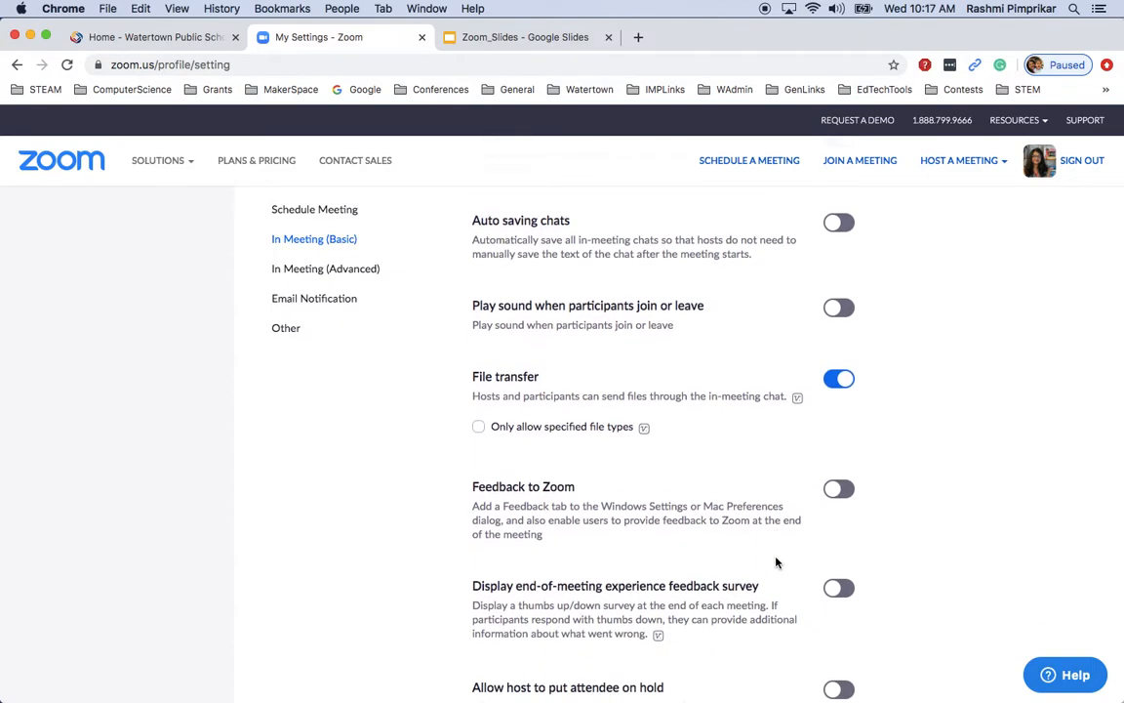
scroll(776, 562, down, 10)
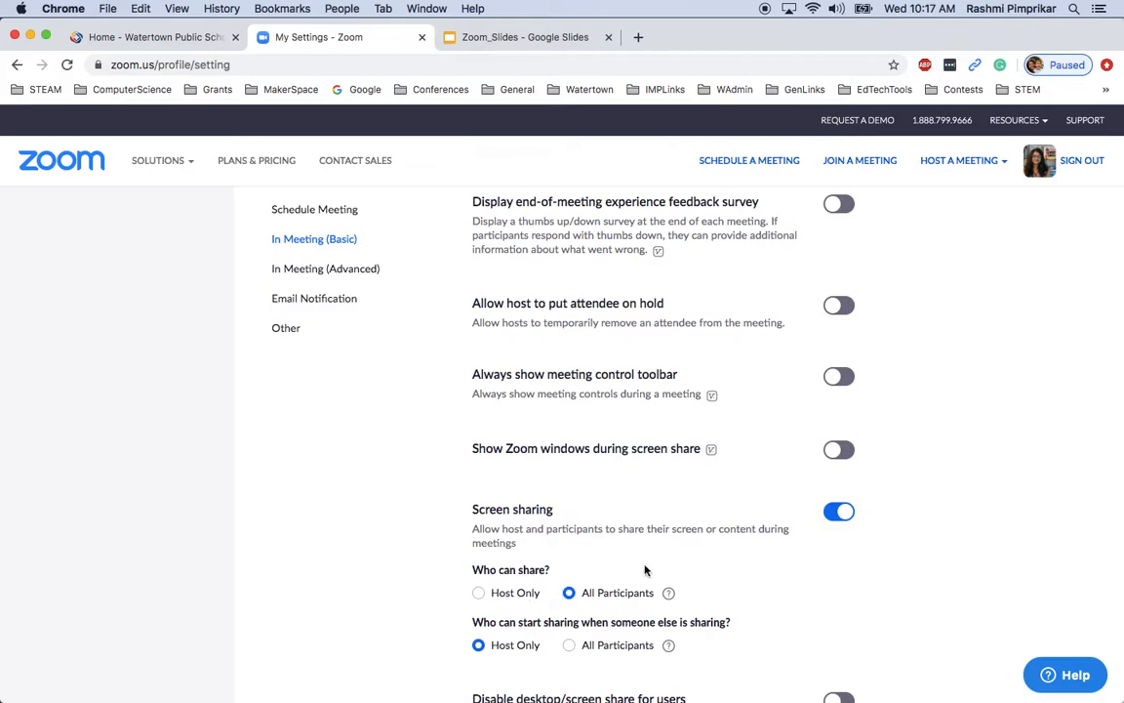
scroll(635, 565, down, 2)
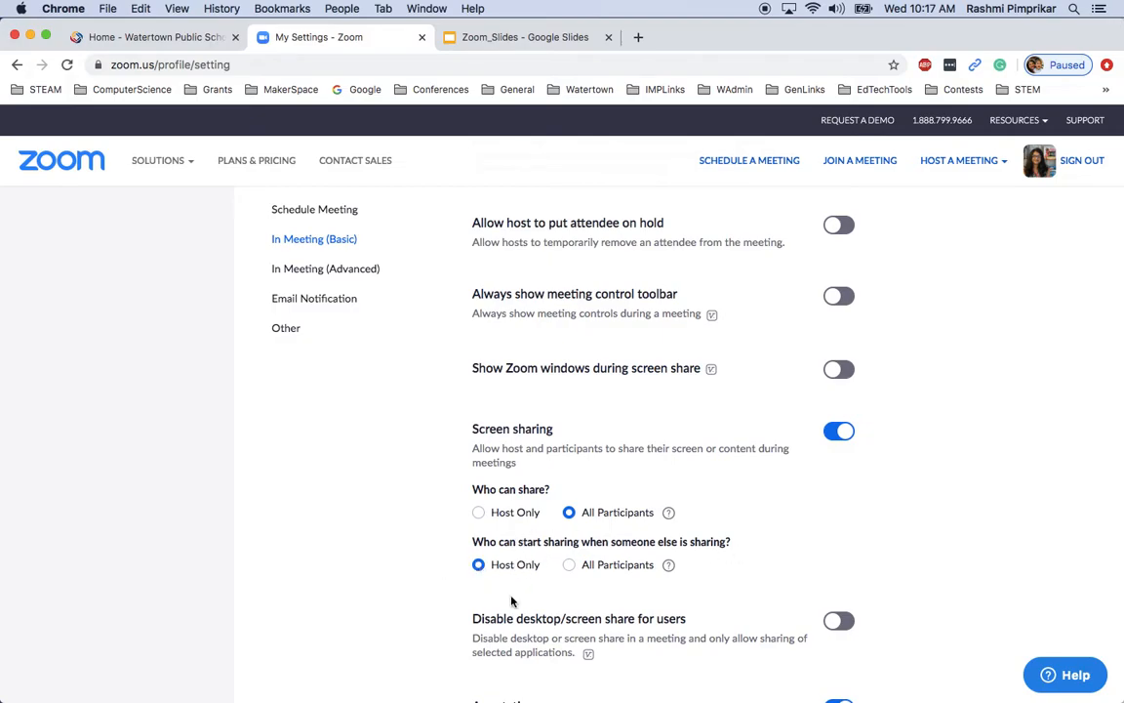
scroll(520, 602, down, 4)
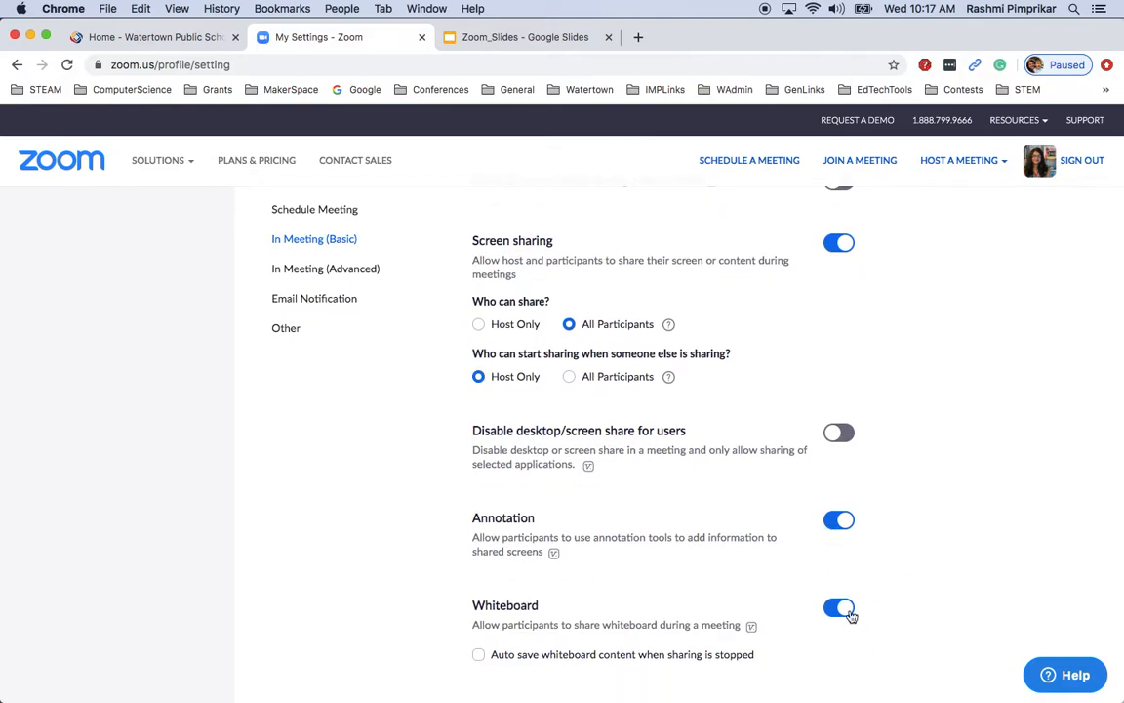
scroll(370, 507, up, 15)
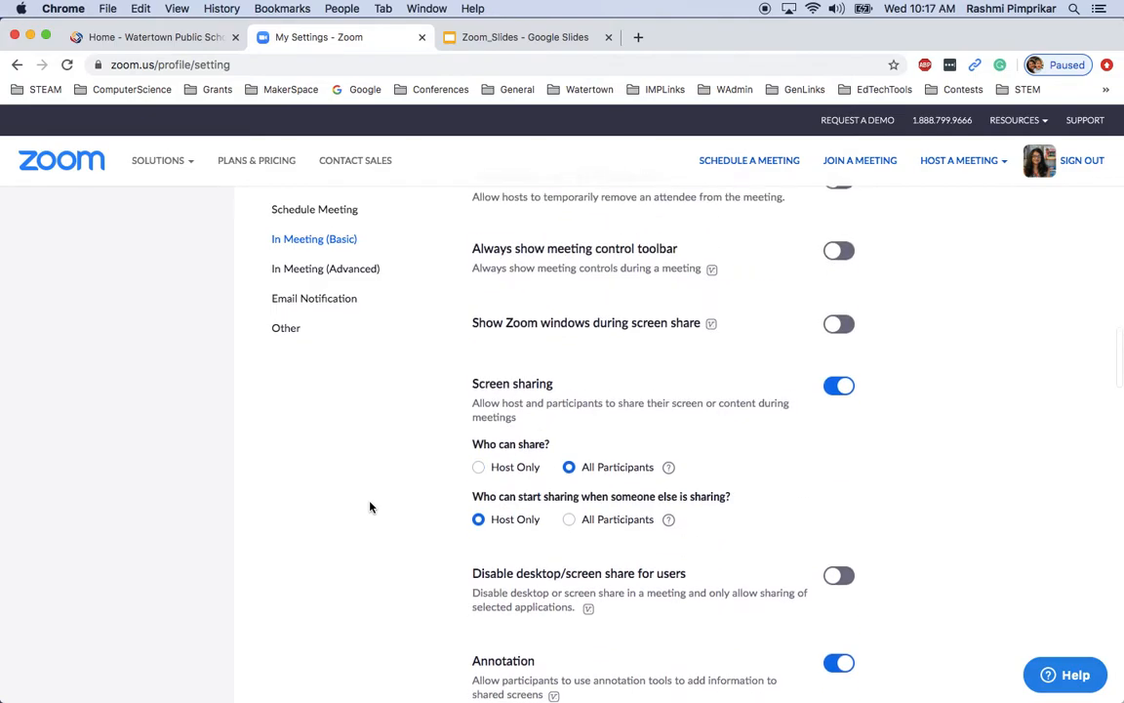
scroll(366, 499, up, 3)
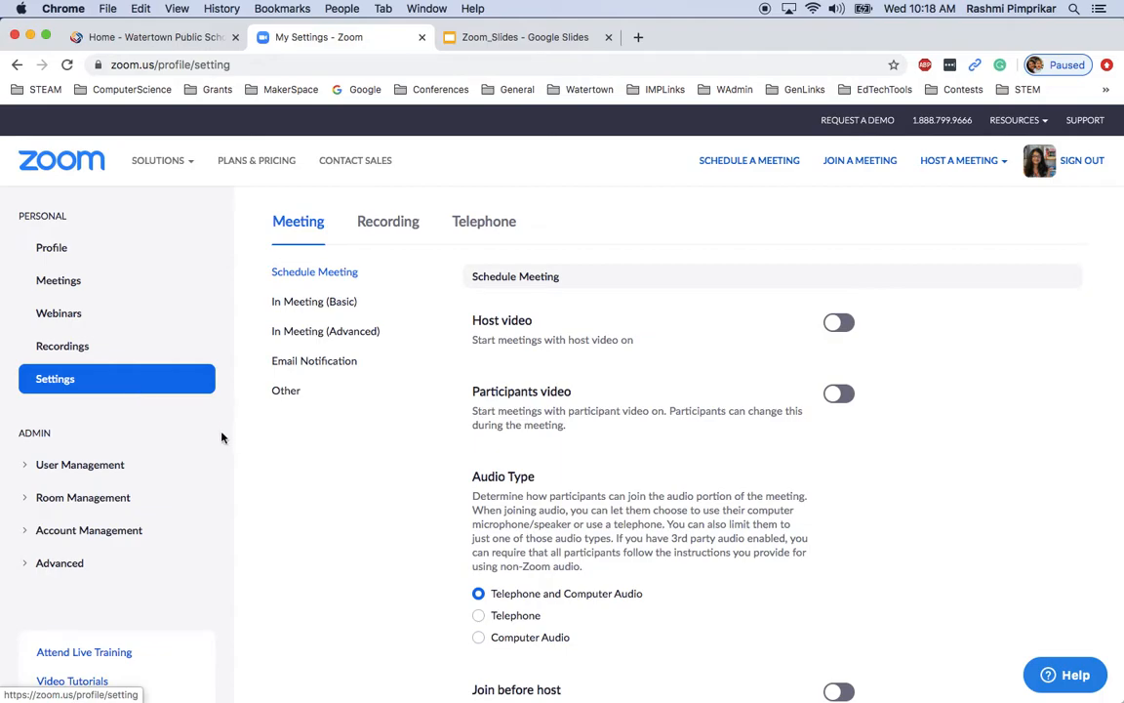
click(77, 284)
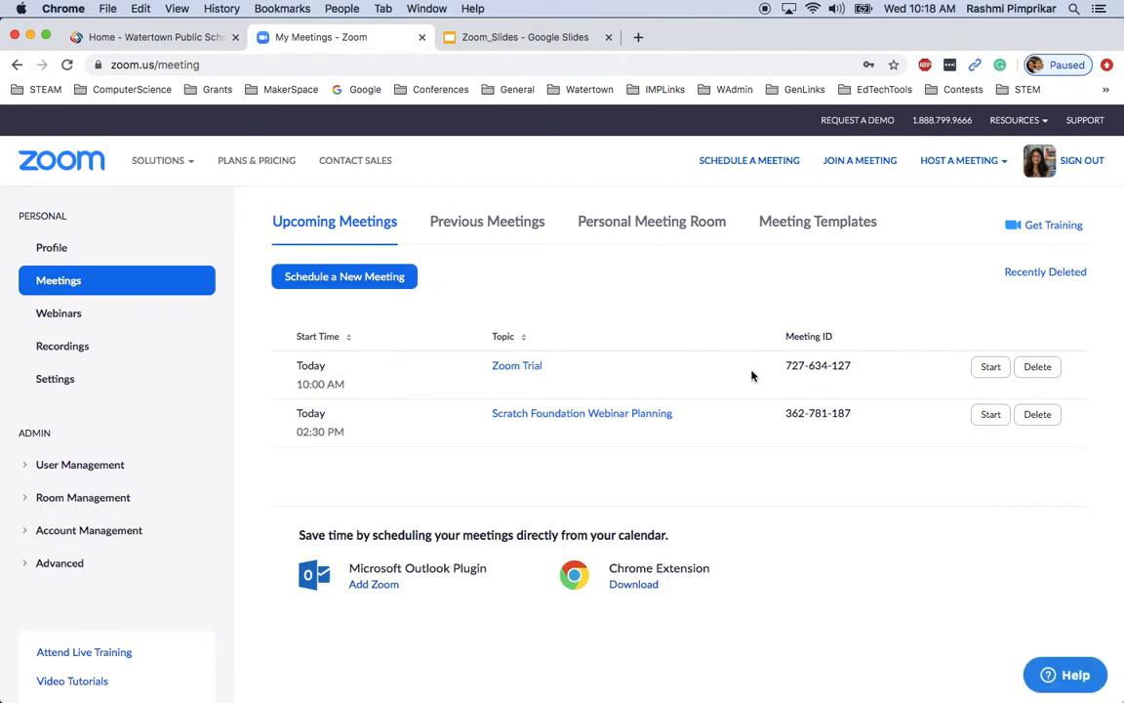
Delete the Zoom Trial meeting and confirm the deletion
click(1037, 367)
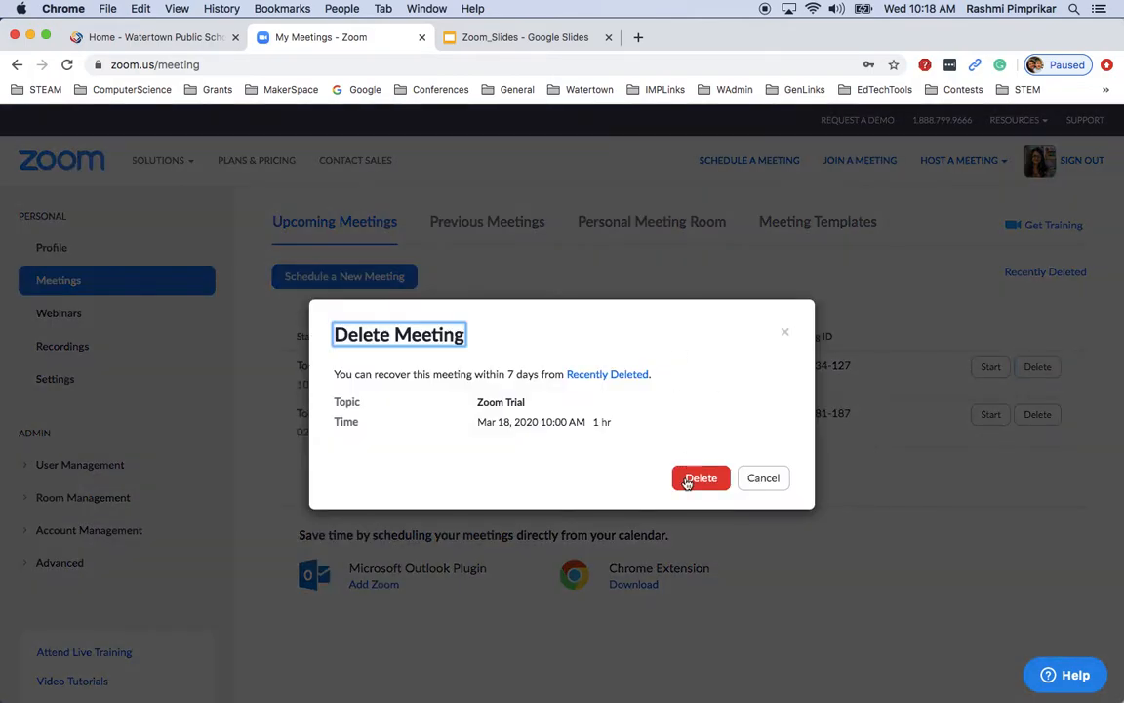
click(687, 482)
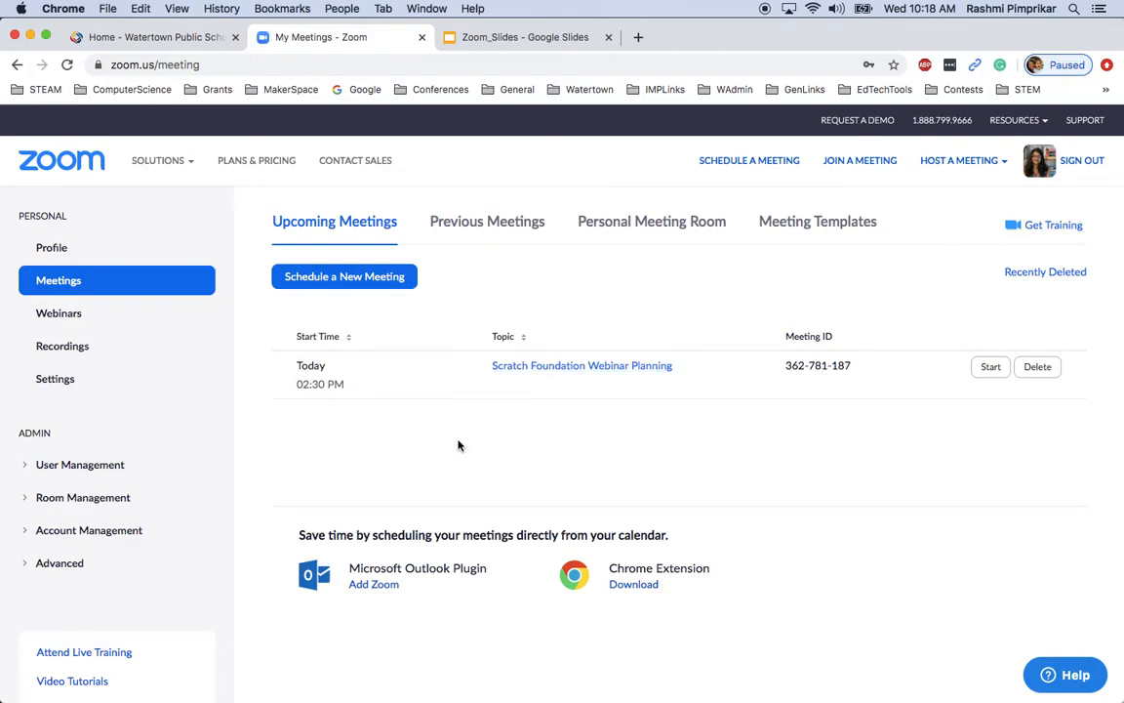
Start a new meeting and set its topic to 'Zoom Trial', dismissing the Chrome plugin banner
click(402, 279)
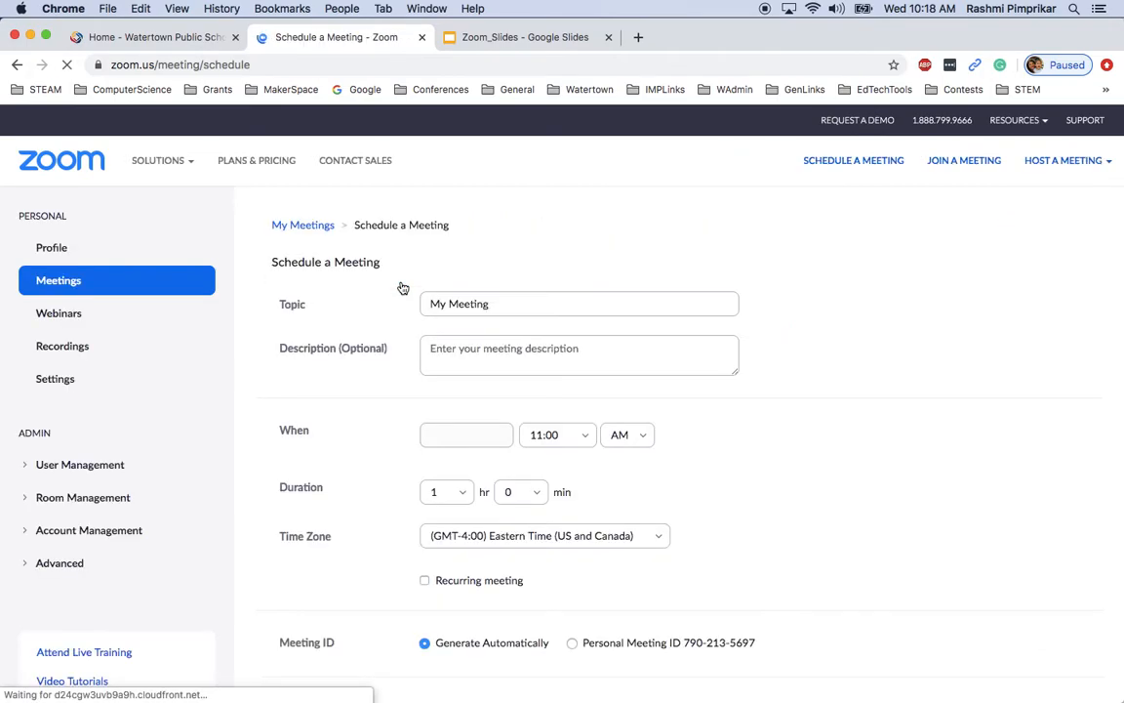
click(504, 392)
key(super+a)
key(BackSpace)
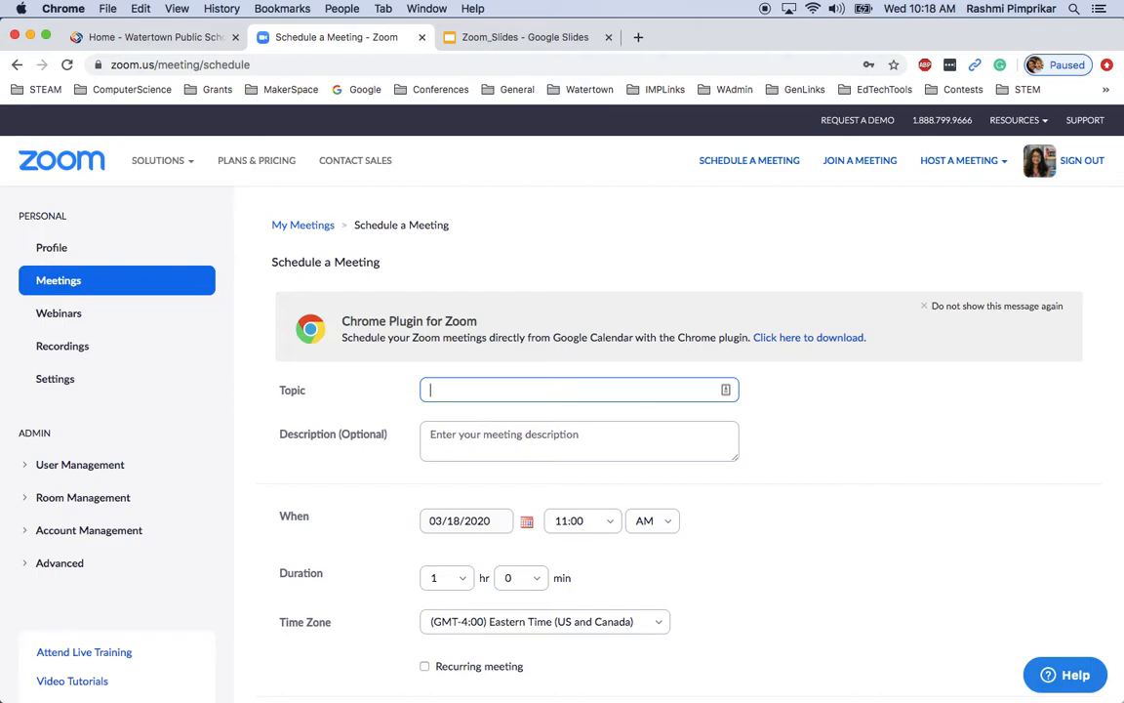
click(925, 305)
click(491, 304)
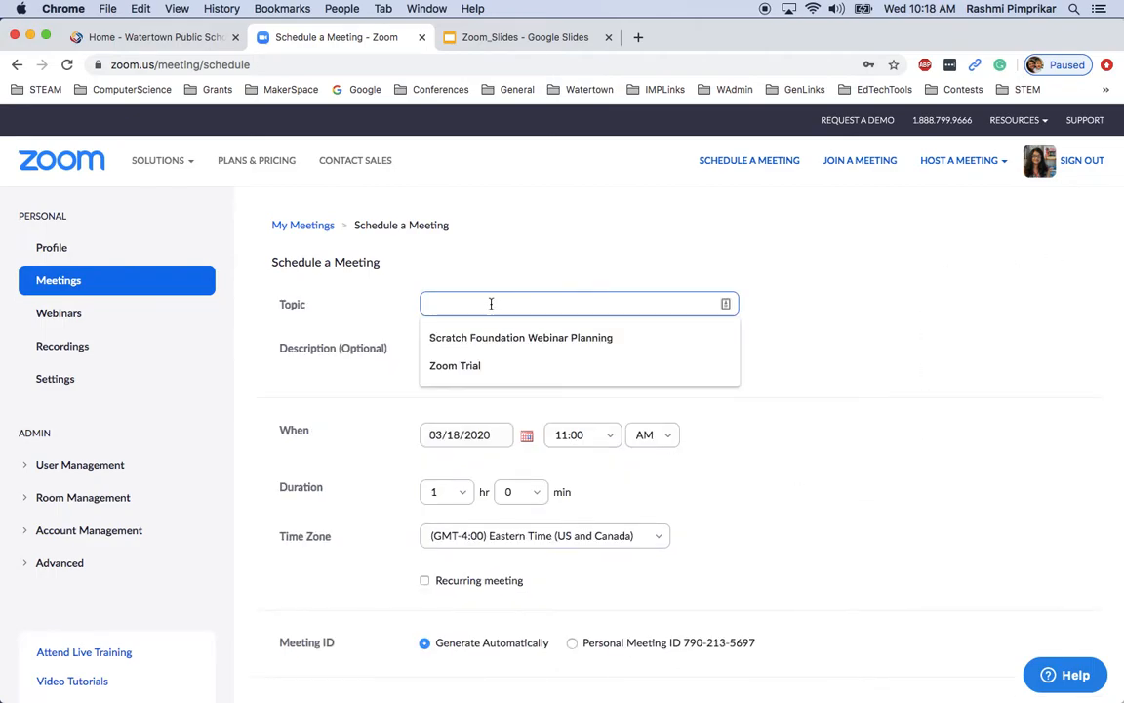
click(453, 365)
Enter the description 'To Try out features of Zoom Video Conferencing' and review the form options
click(428, 352)
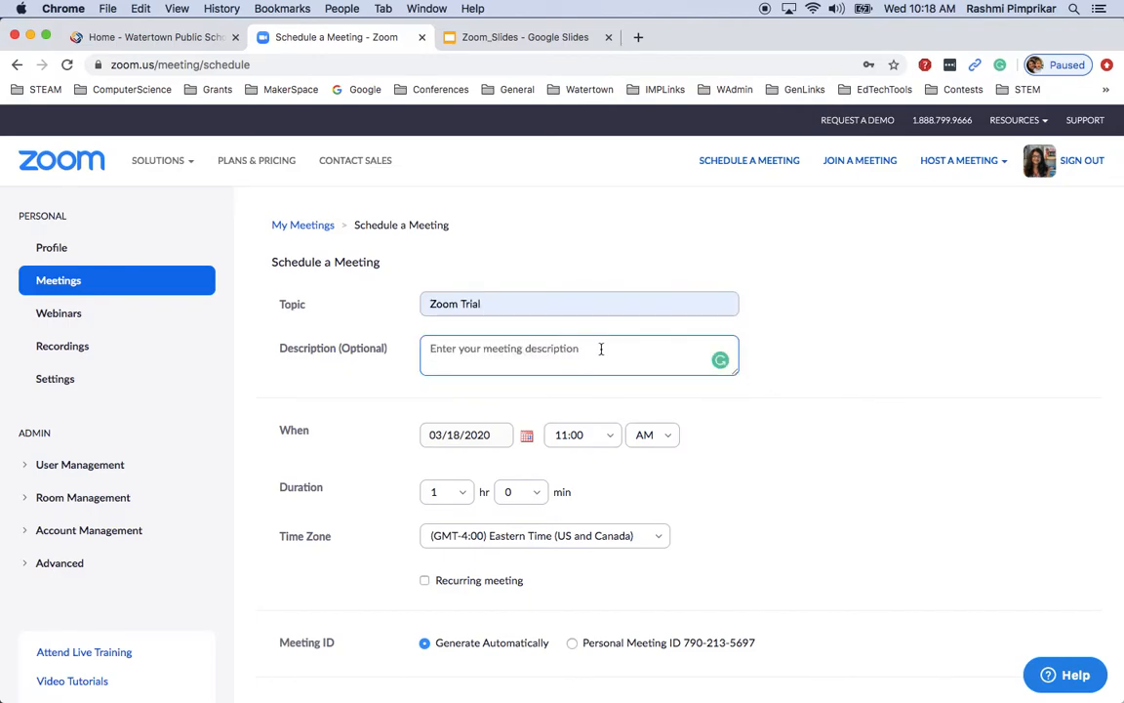
text(To T)
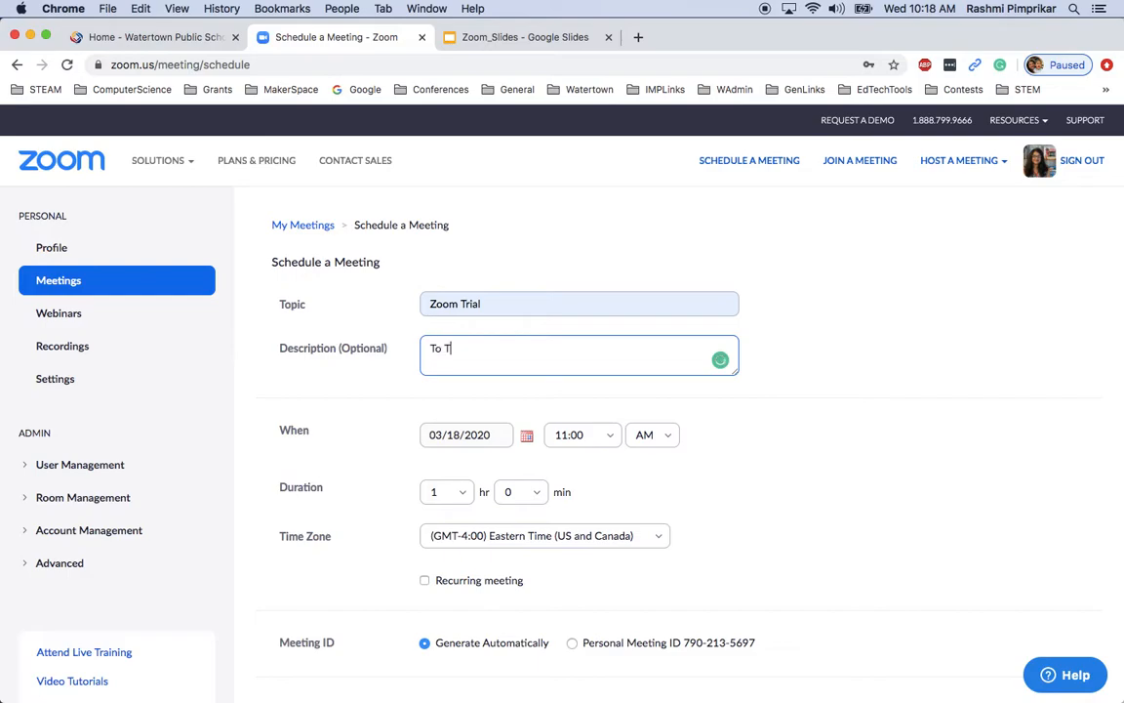
text(ry out features of Zoom Video Conferencing)
click(779, 395)
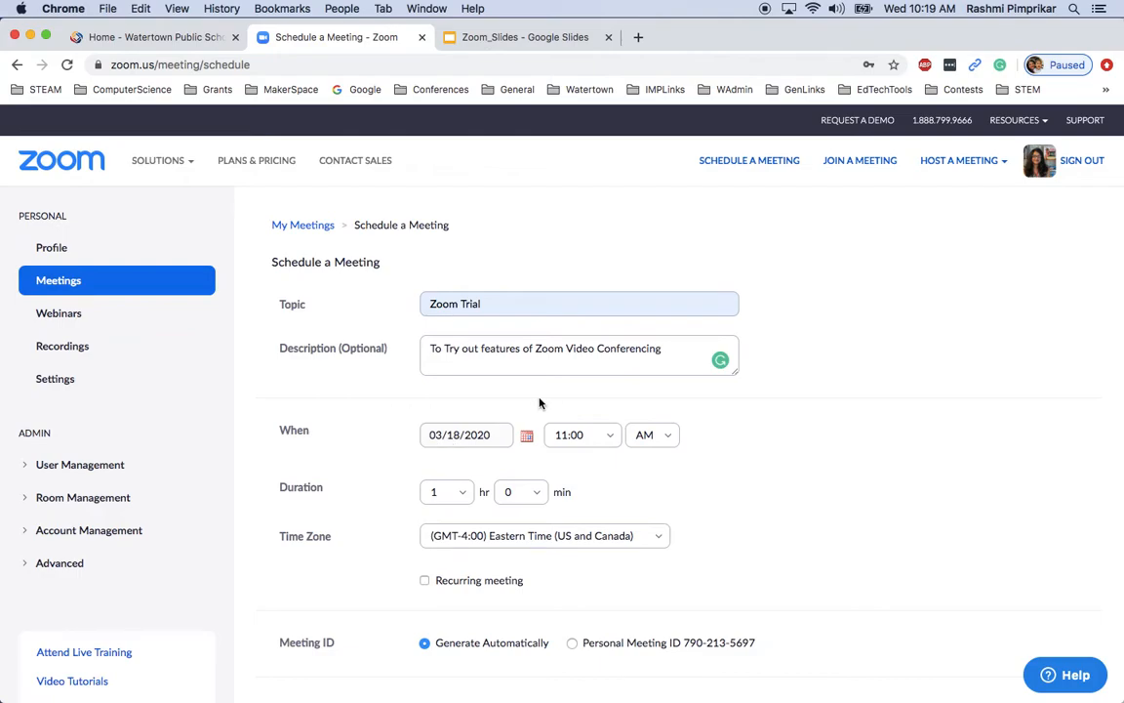
scroll(540, 401, down, 1)
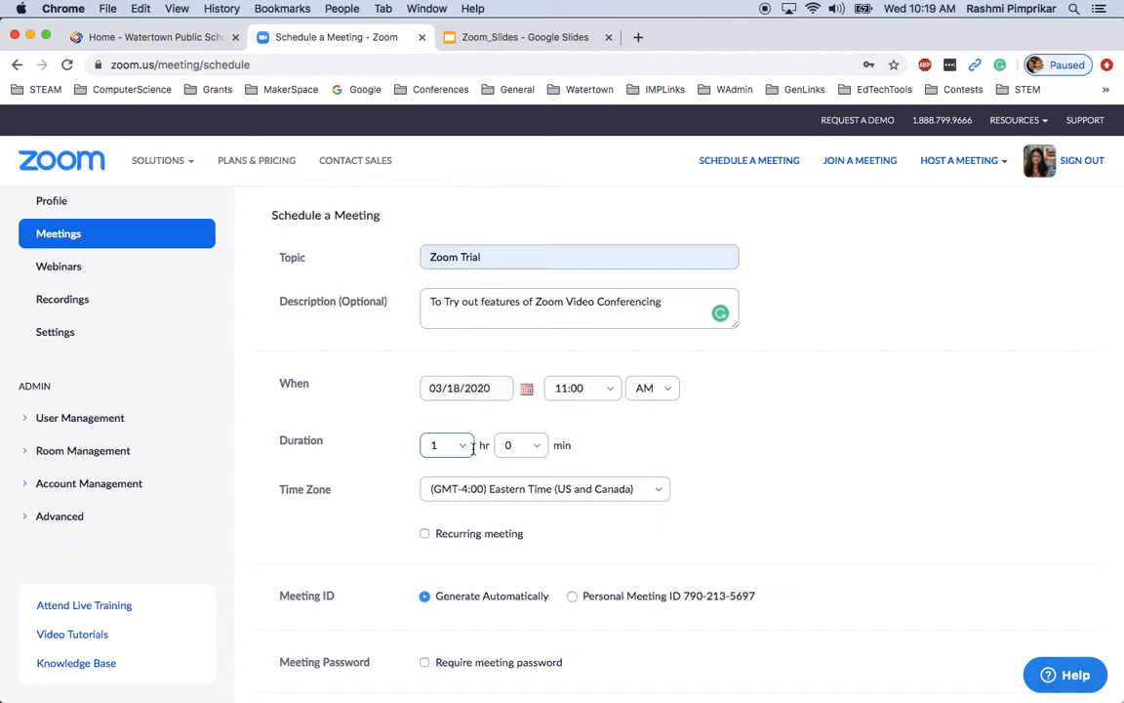
scroll(472, 446, down, 3)
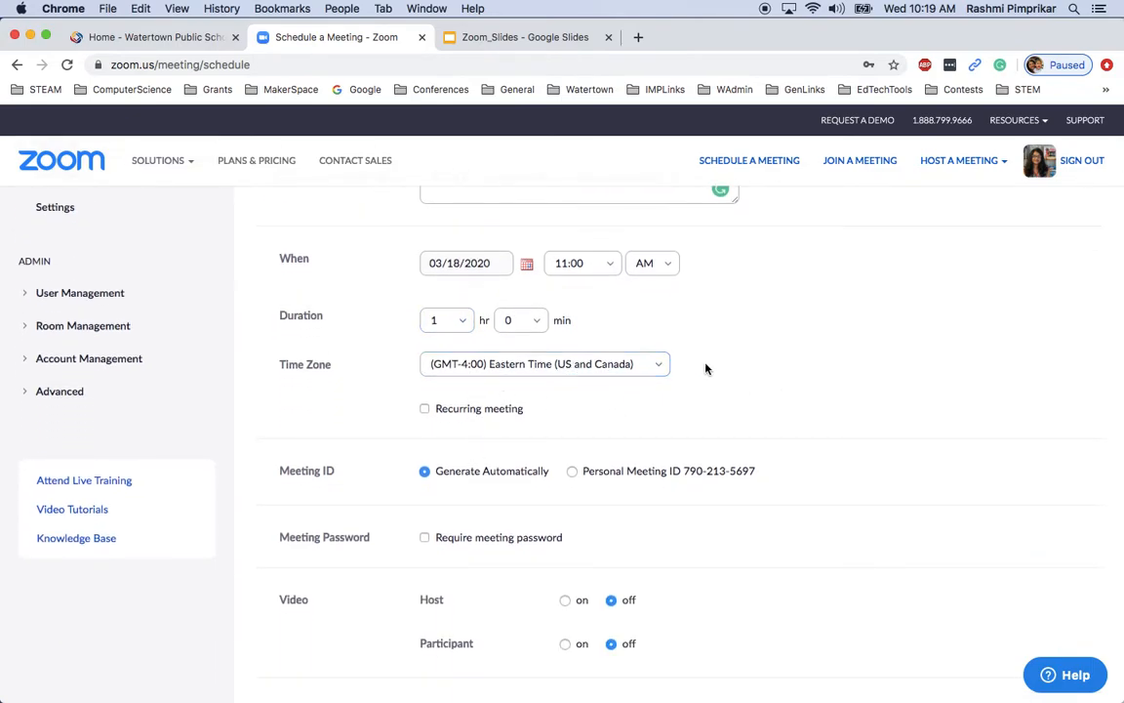
scroll(723, 377, down, 2)
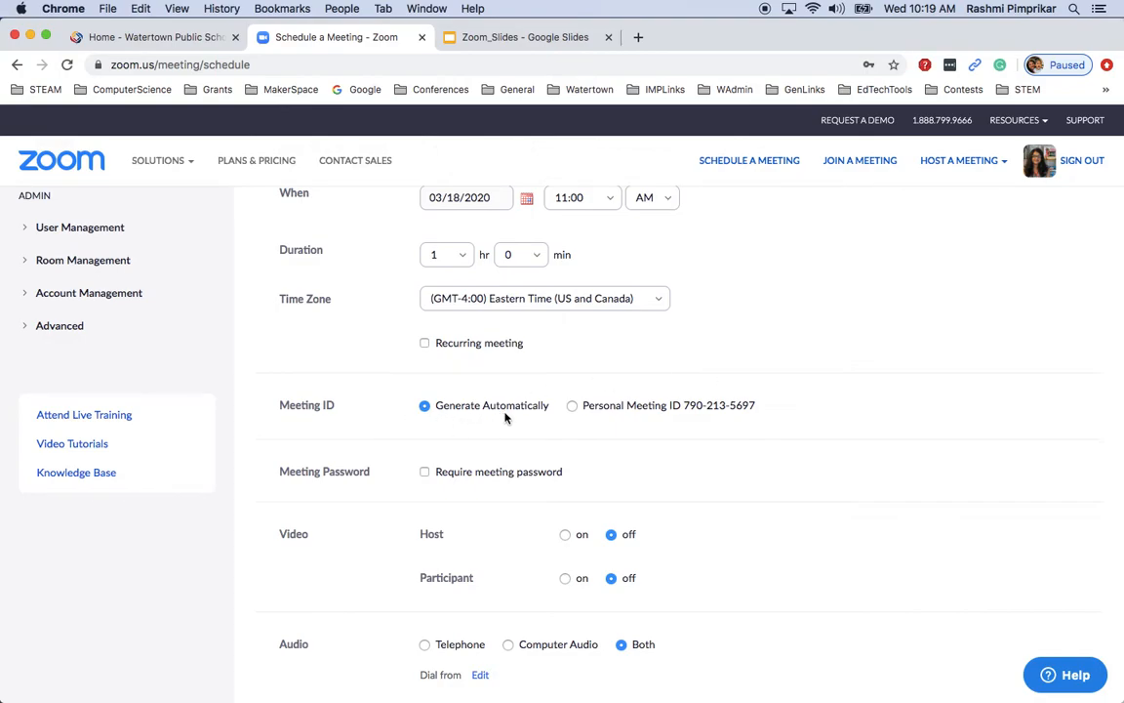
scroll(465, 459, down, 5)
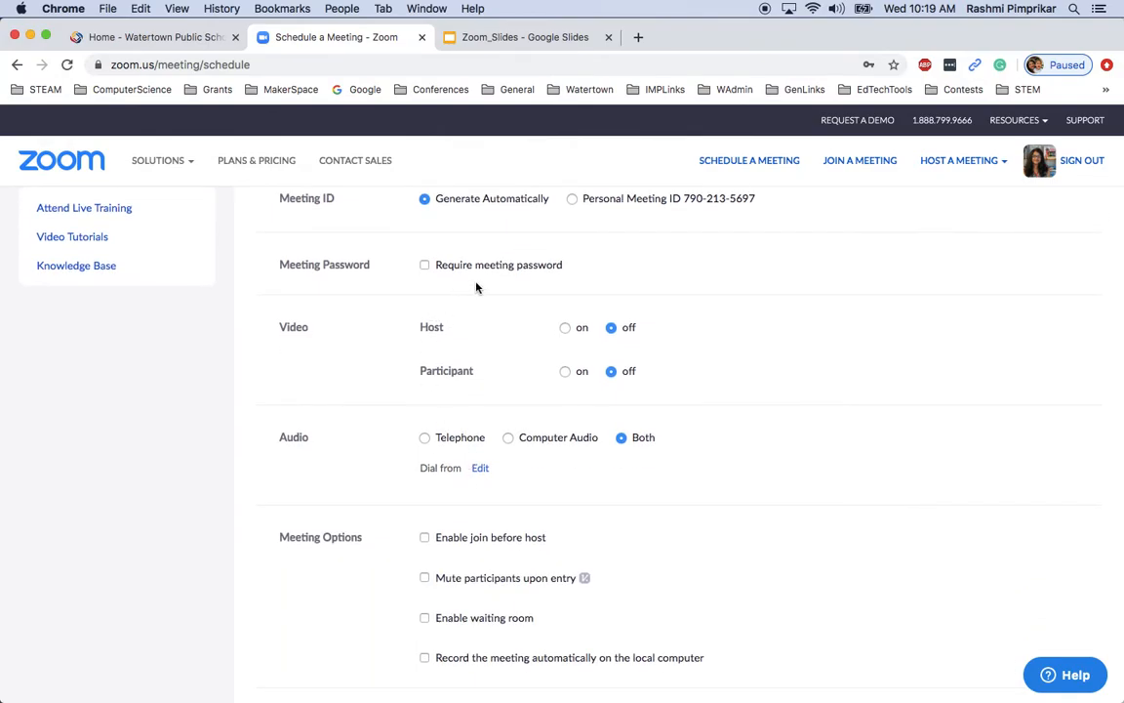
Keep a meeting password required and replace the generated password with a custom one
click(425, 265)
drag(644, 268, 578, 260)
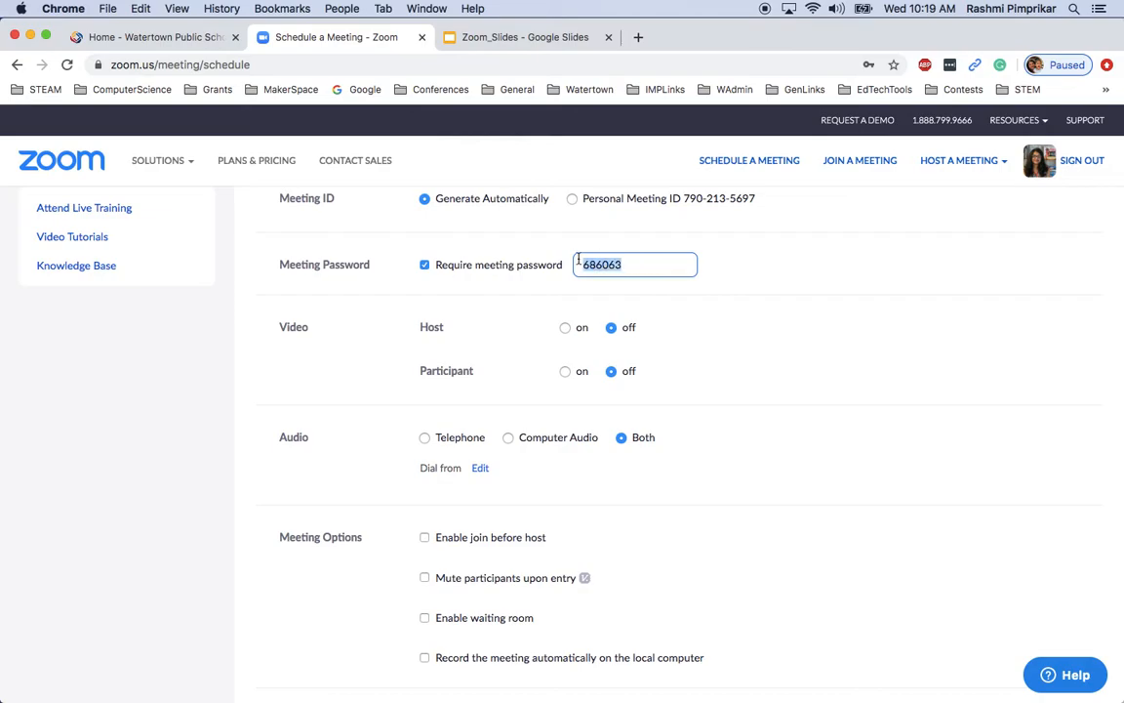
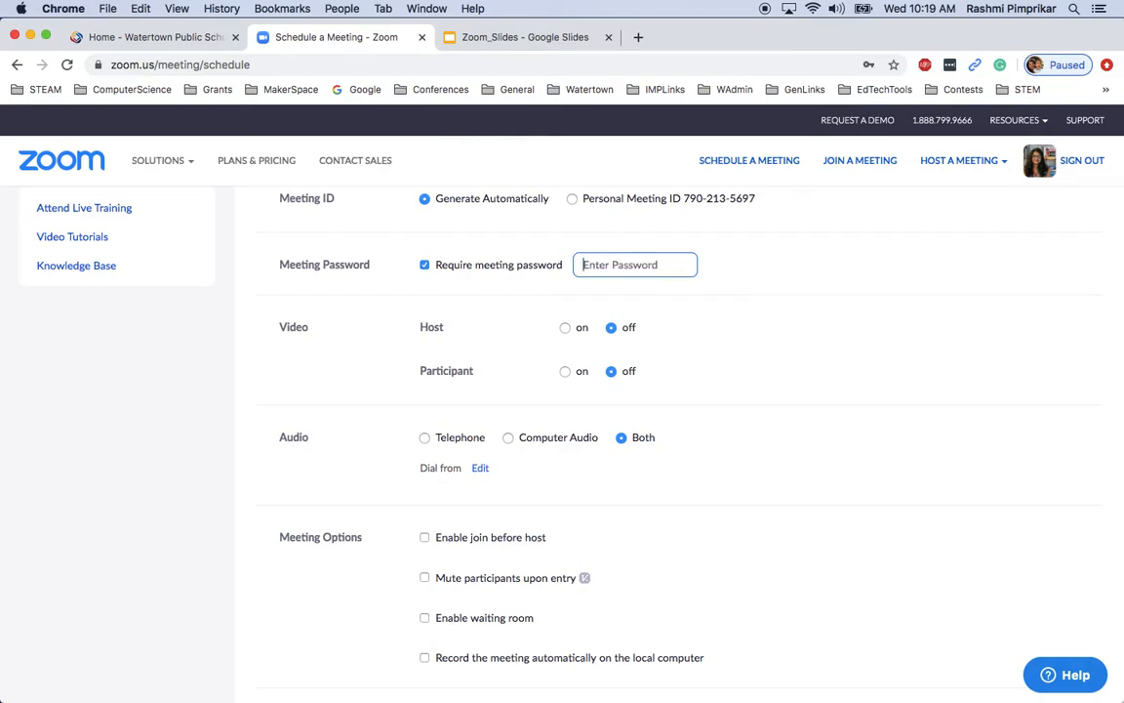
click(425, 264)
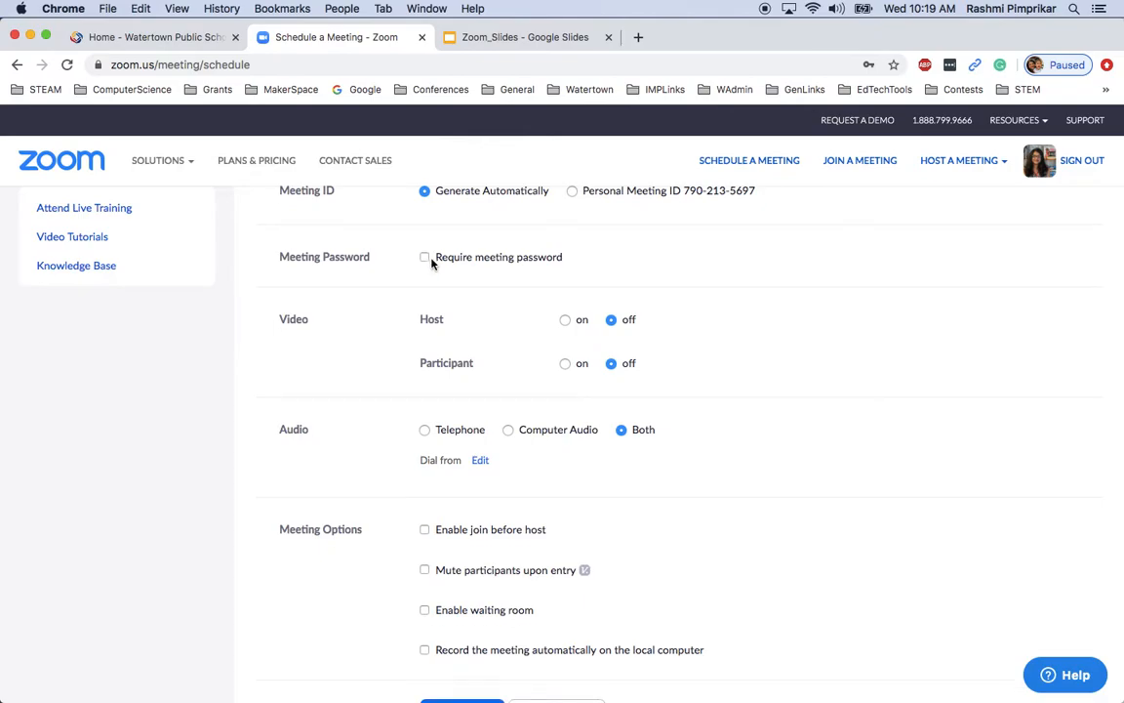
click(425, 259)
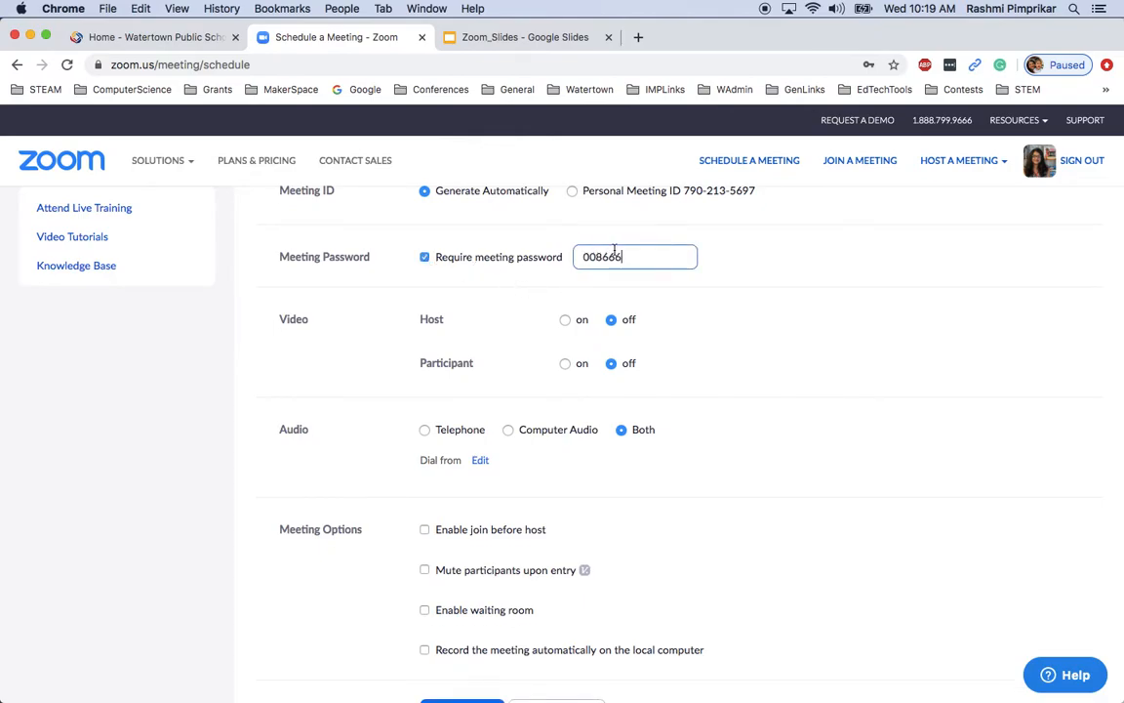
double_click(645, 257)
click(782, 243)
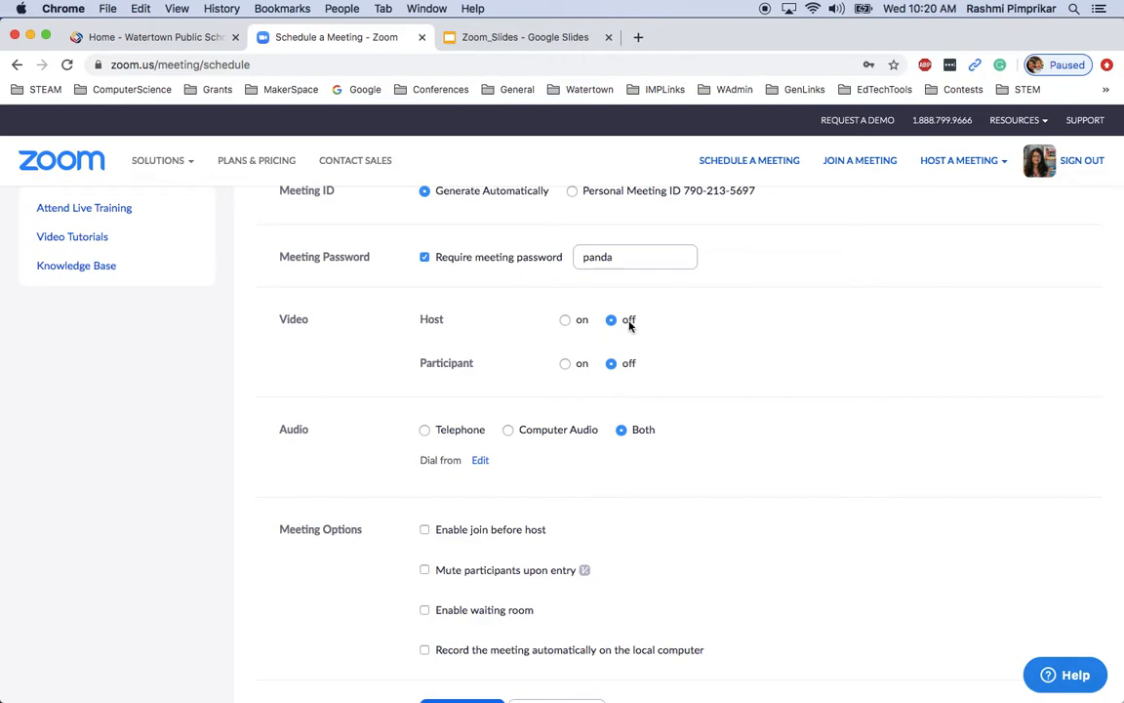
scroll(629, 326, up, 5)
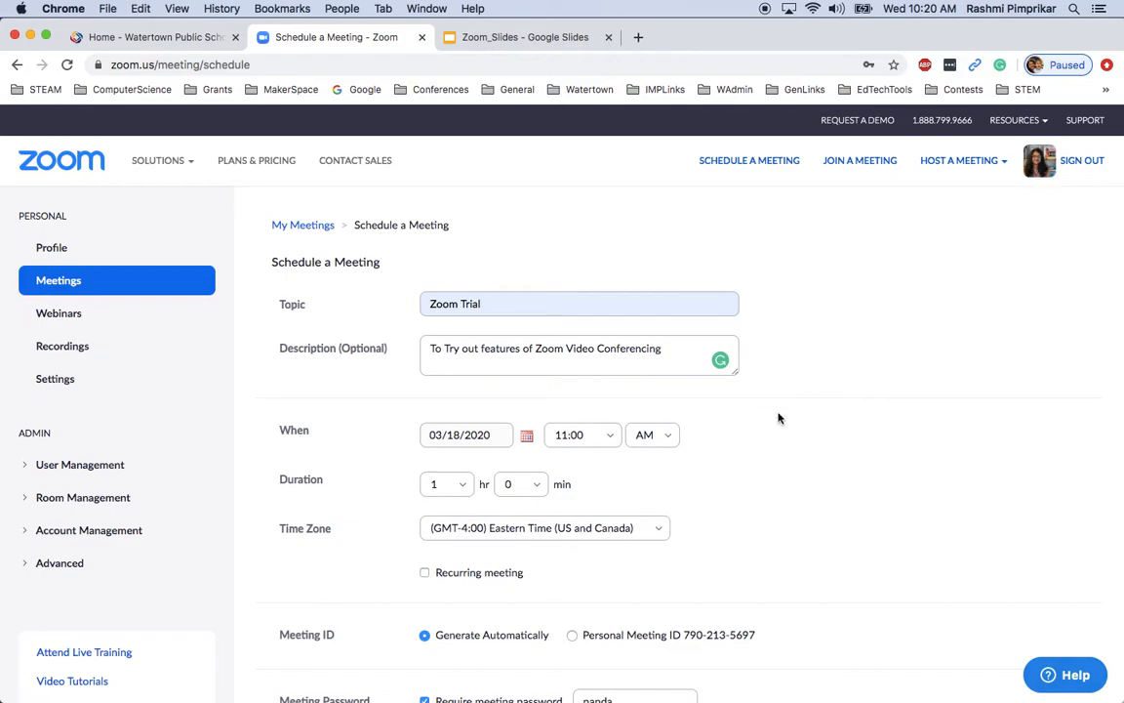
scroll(778, 418, down, 5)
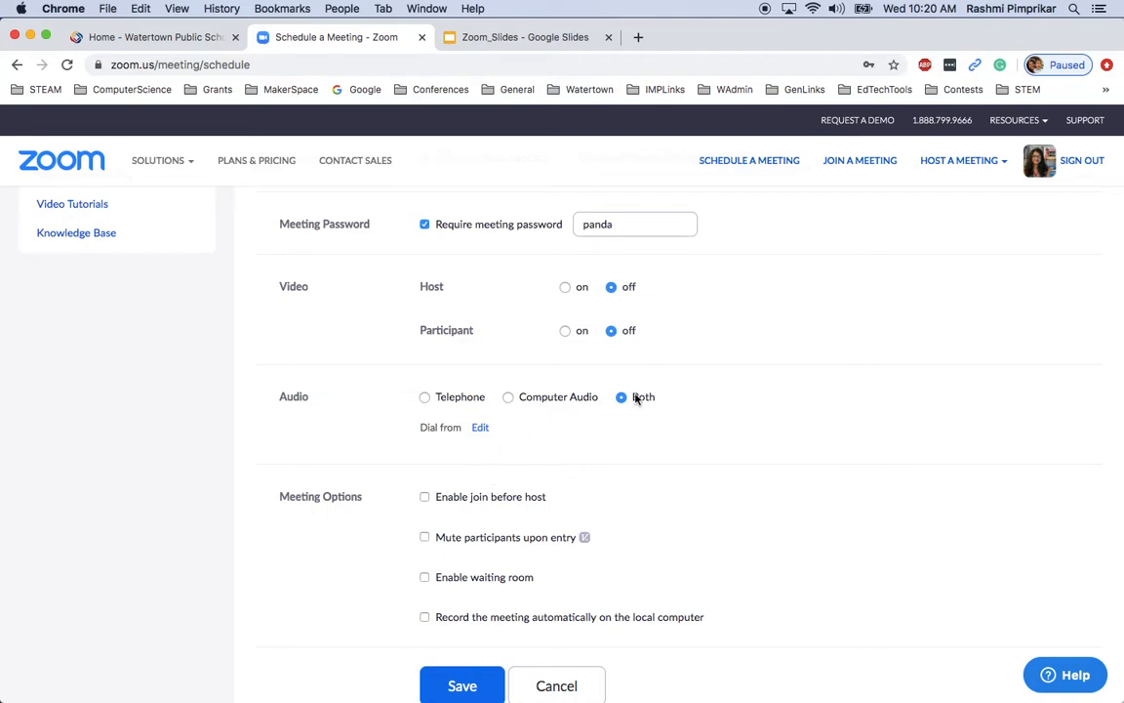
scroll(652, 484, down, 2)
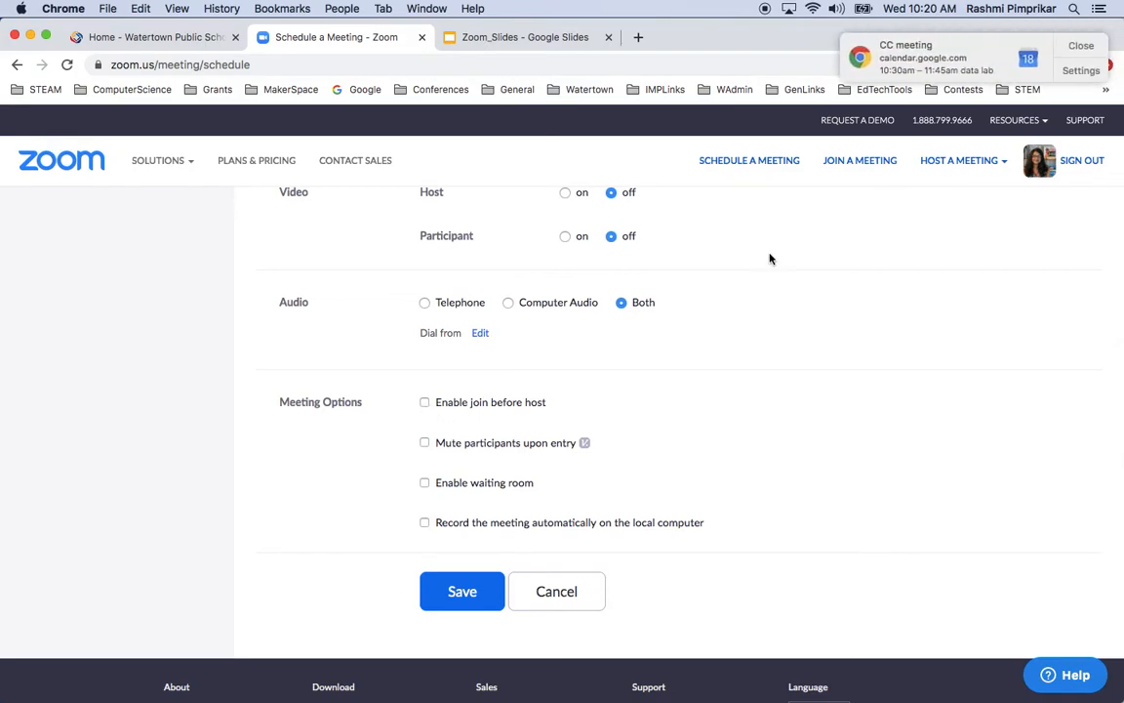
Dismiss the calendar reminder and enable automatic recording on the local computer
click(1079, 45)
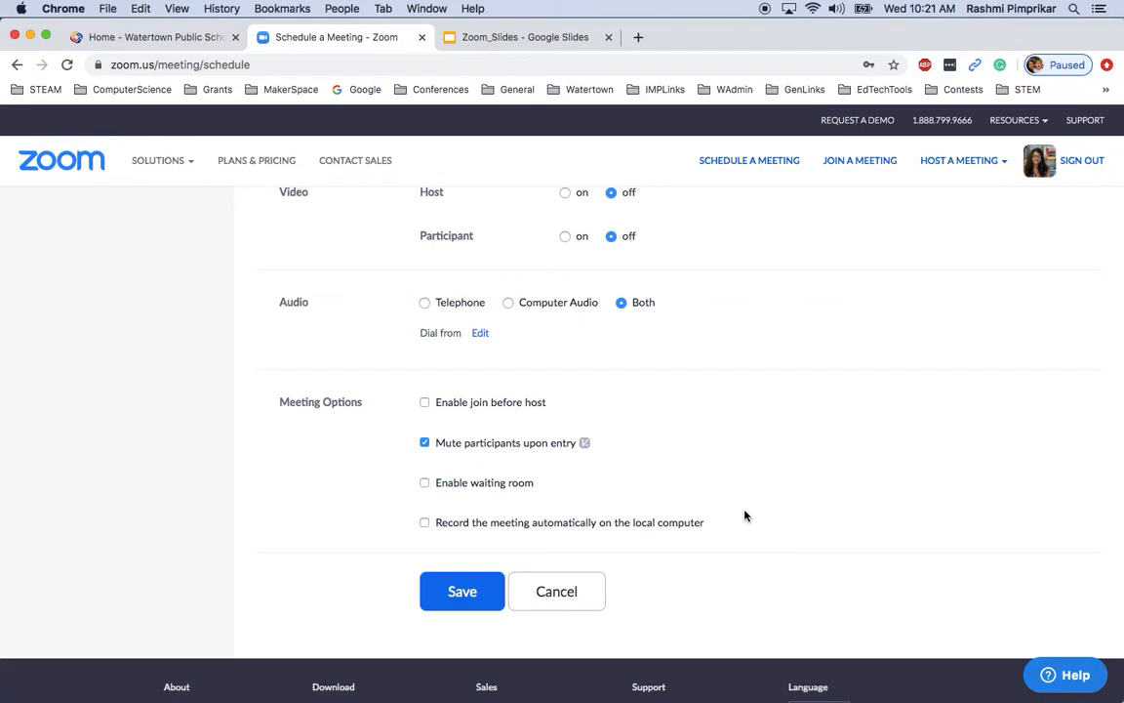
click(426, 524)
Save the Zoom Trial meeting, then edit it to no longer require a meeting password
click(473, 593)
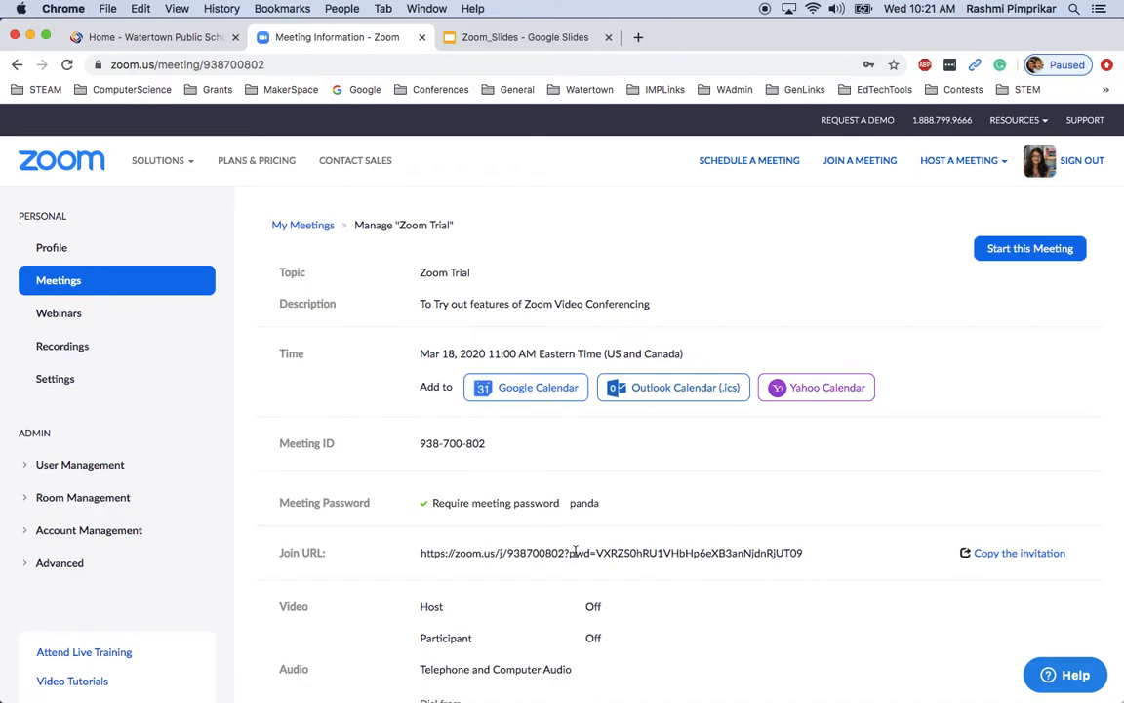
scroll(584, 546, down, 10)
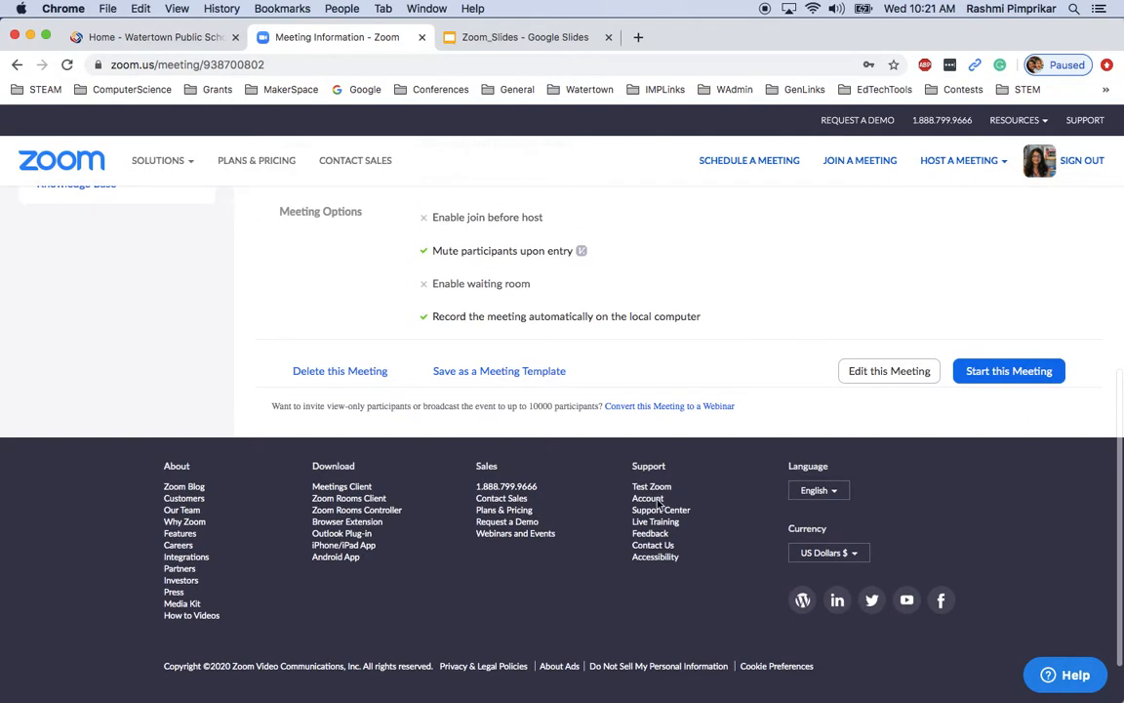
click(891, 371)
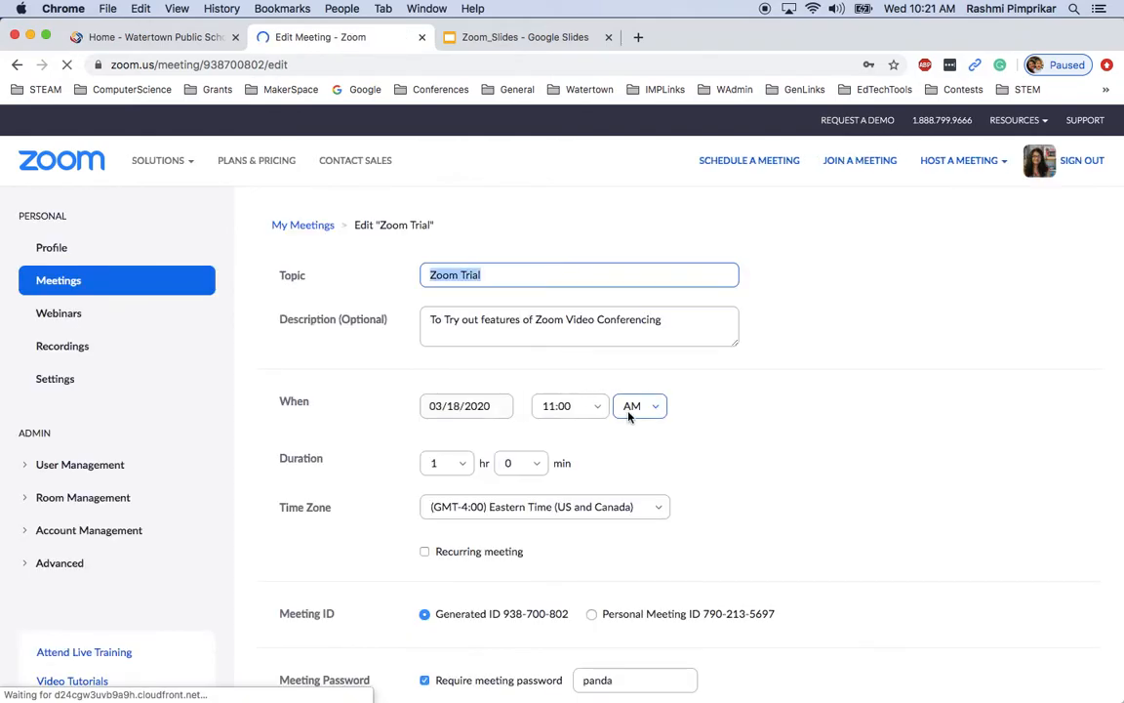
scroll(629, 417, down, 5)
scroll(546, 419, up, 3)
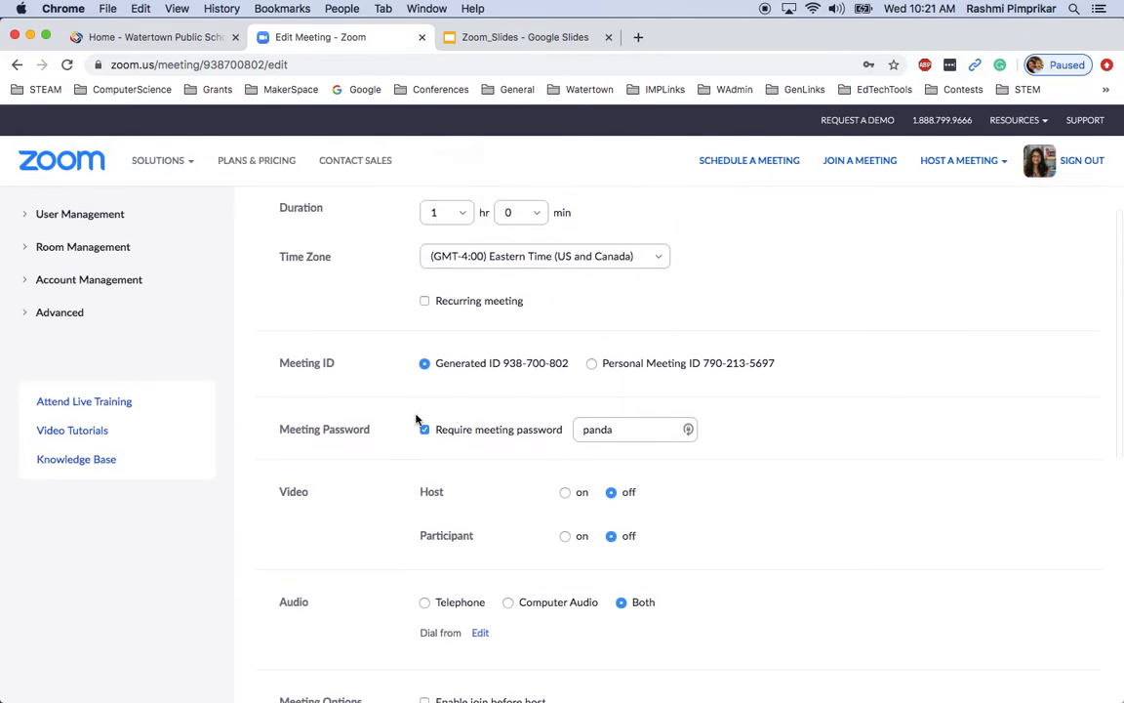
click(425, 421)
scroll(575, 490, down, 10)
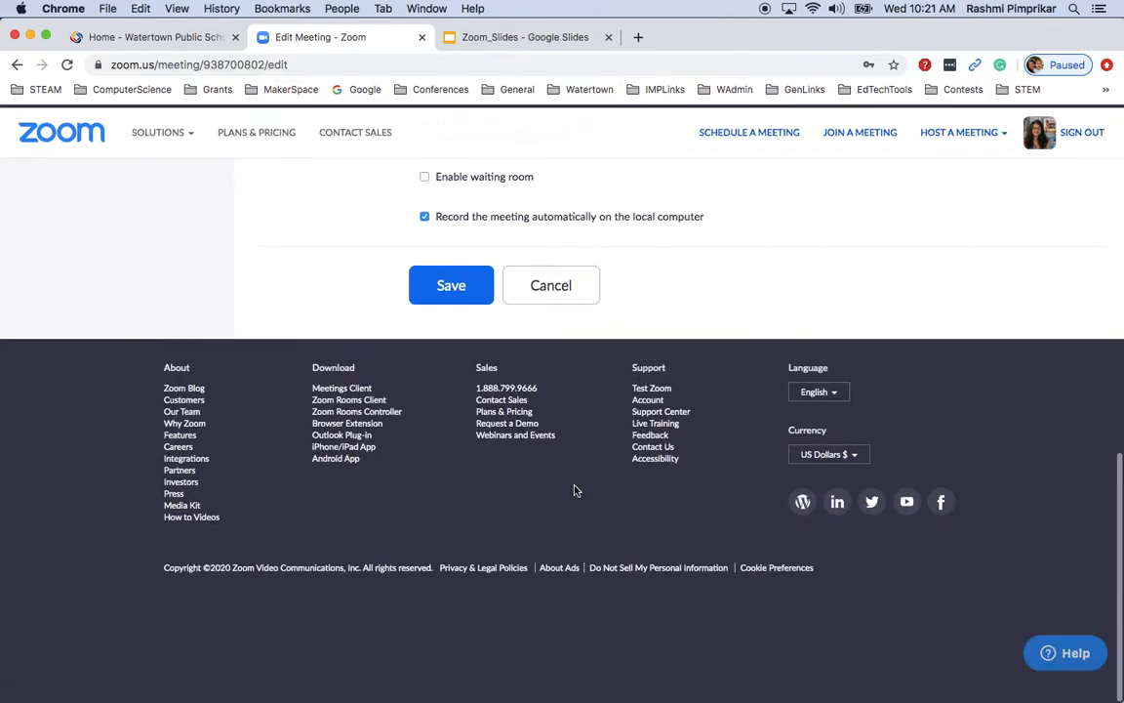
click(467, 317)
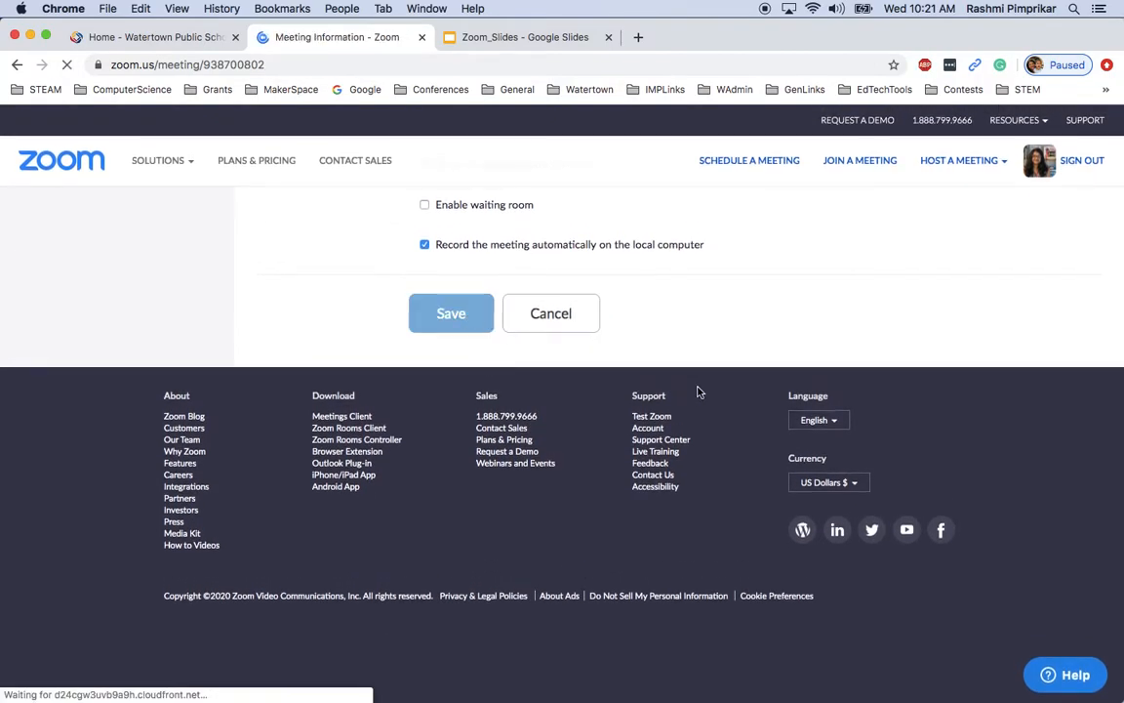
View the meeting invitation text and close it without copying
scroll(698, 392, down, 2)
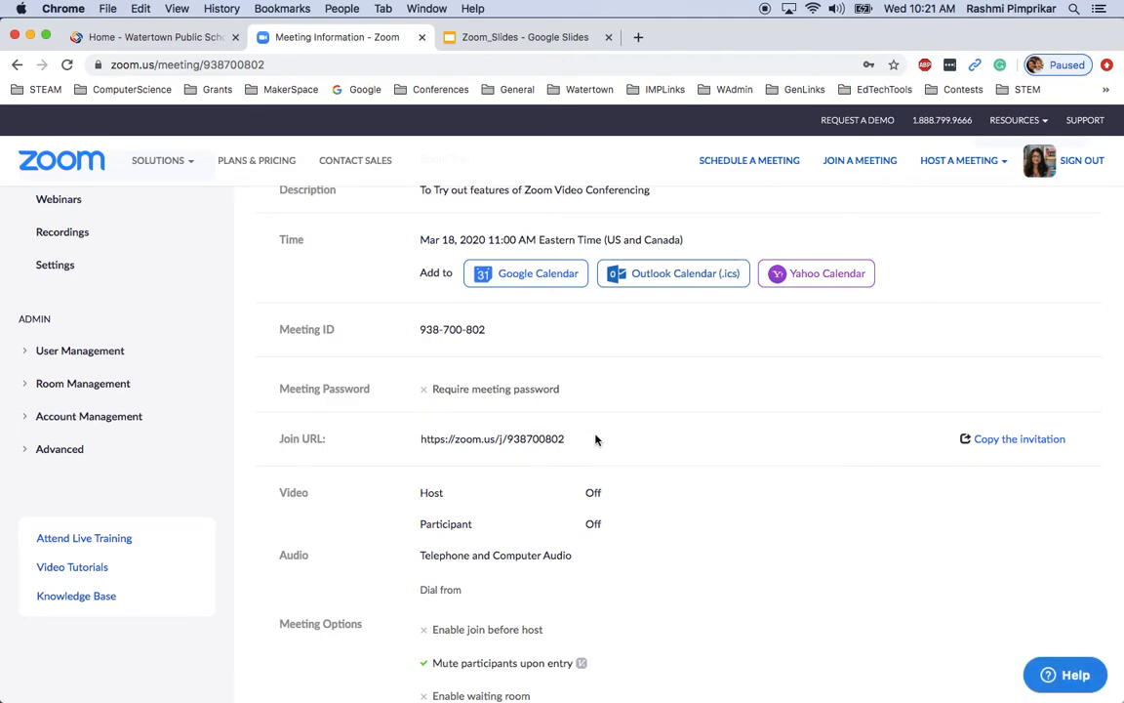
click(990, 440)
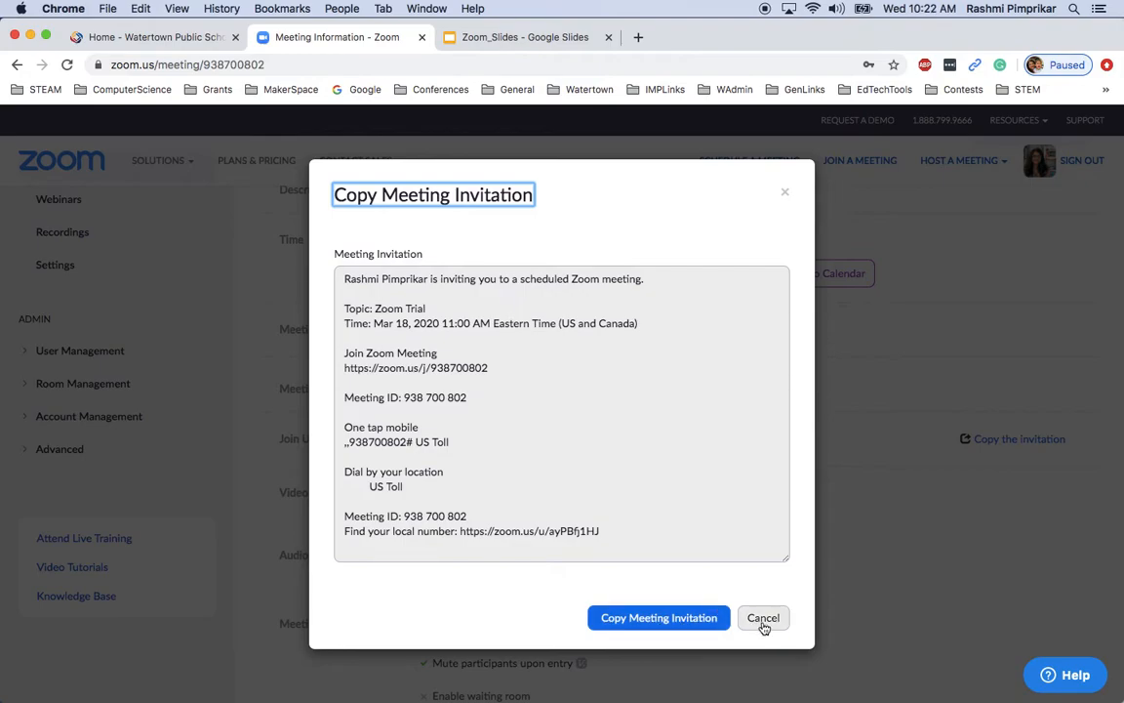
click(763, 621)
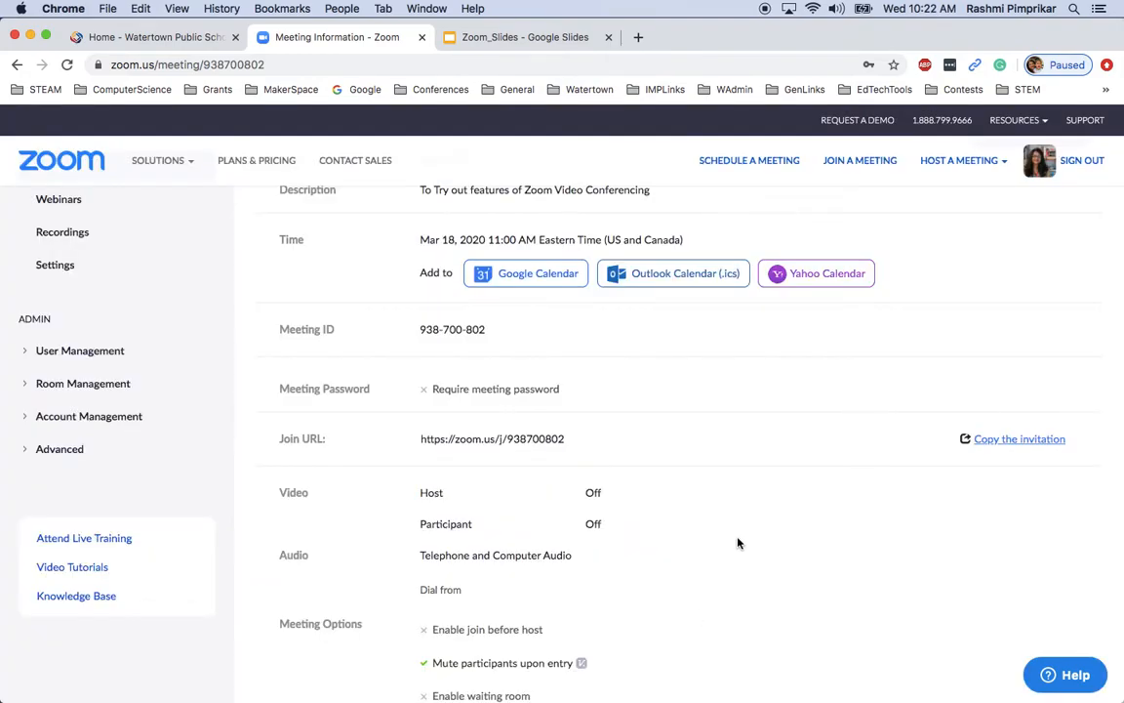
scroll(738, 540, up, 2)
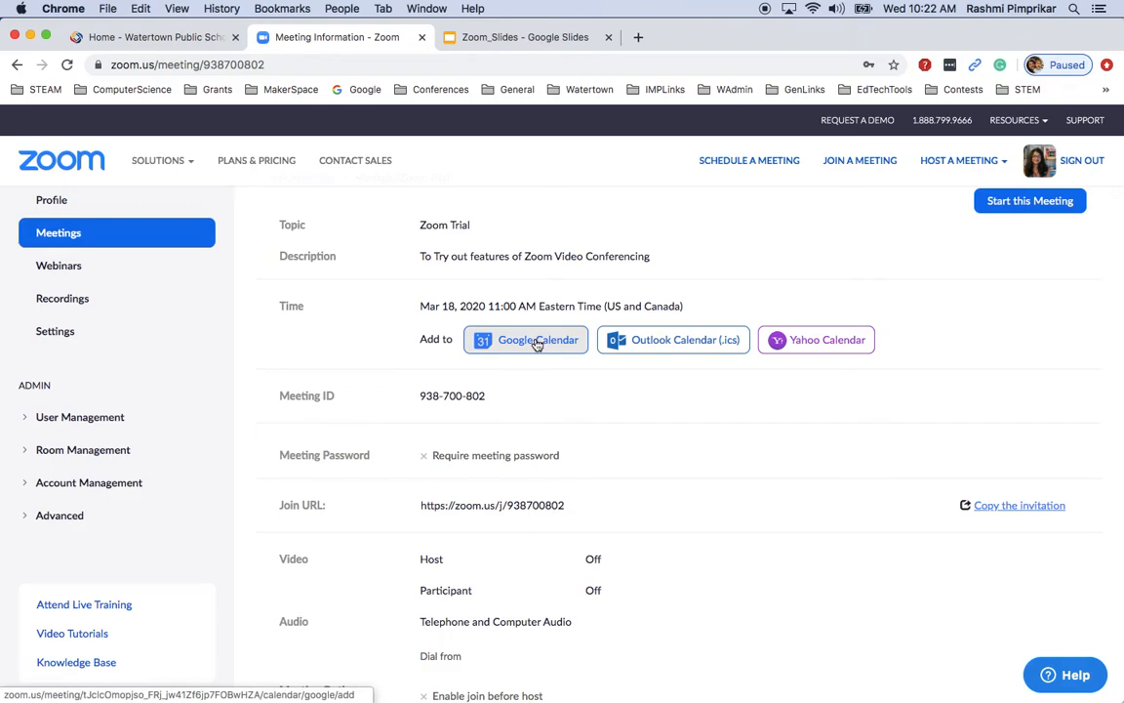
Add Zoom Trial to Google Calendar as a March 18, 11am–12pm event with no guests
click(536, 342)
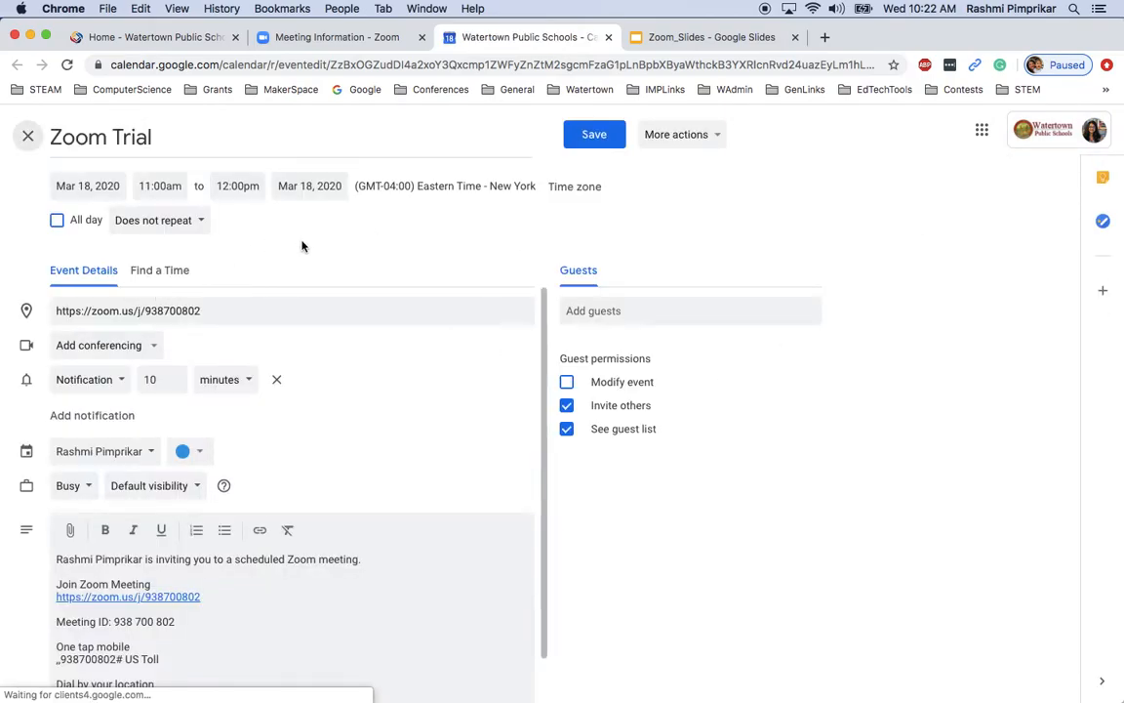
scroll(261, 418, down, 1)
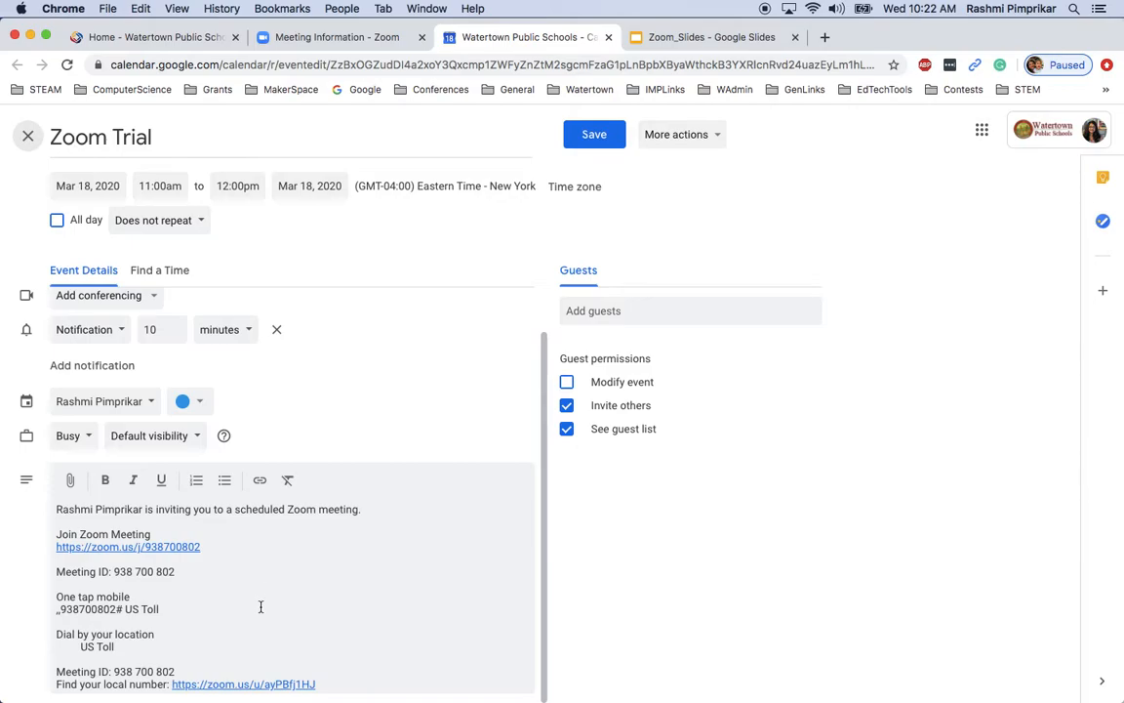
click(583, 313)
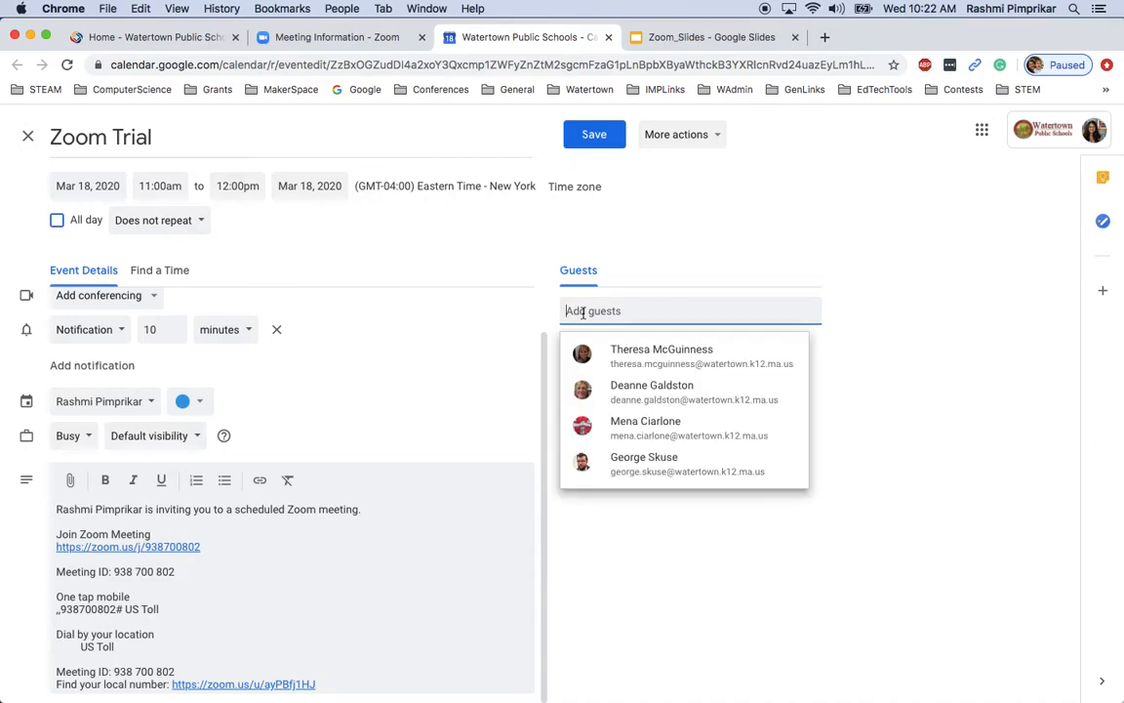
click(704, 245)
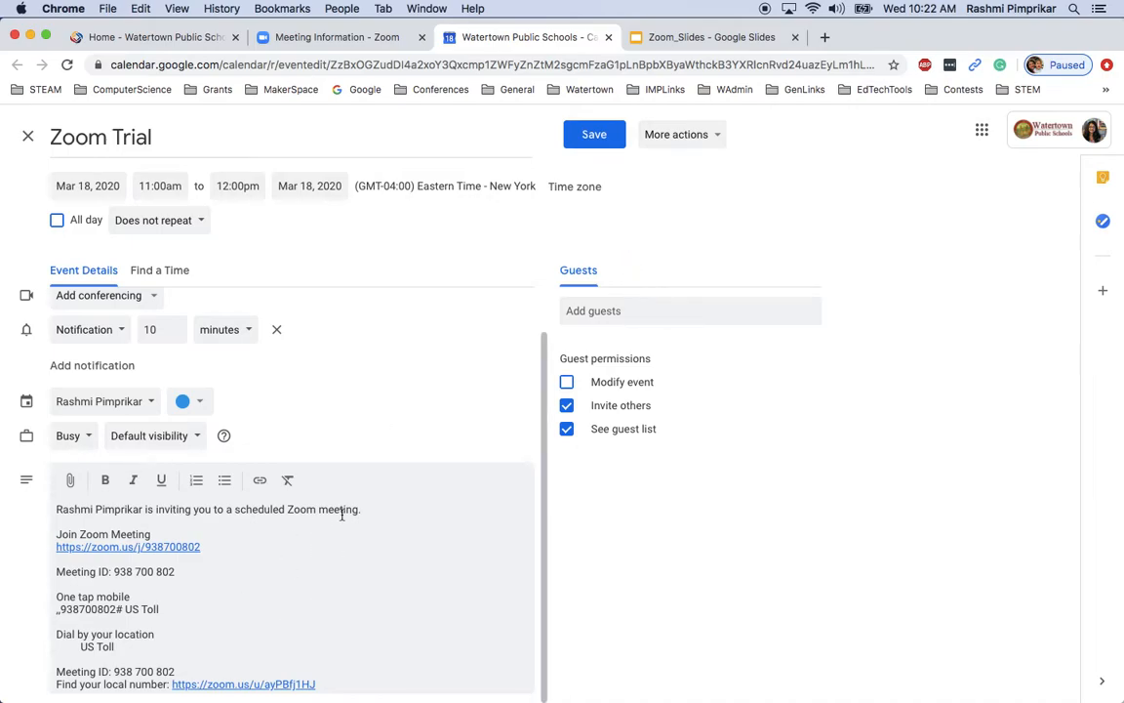
click(597, 137)
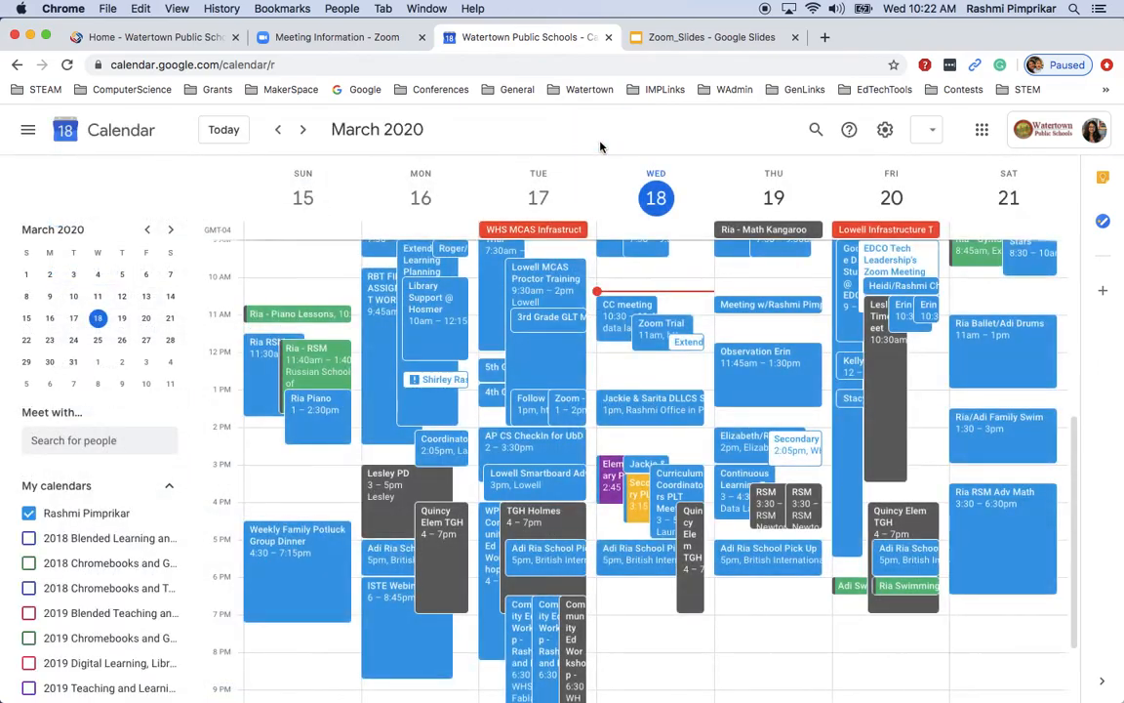
Recolour the Zoom Trial calendar event red, save it, and return to the Zoom meeting page
click(650, 341)
click(436, 201)
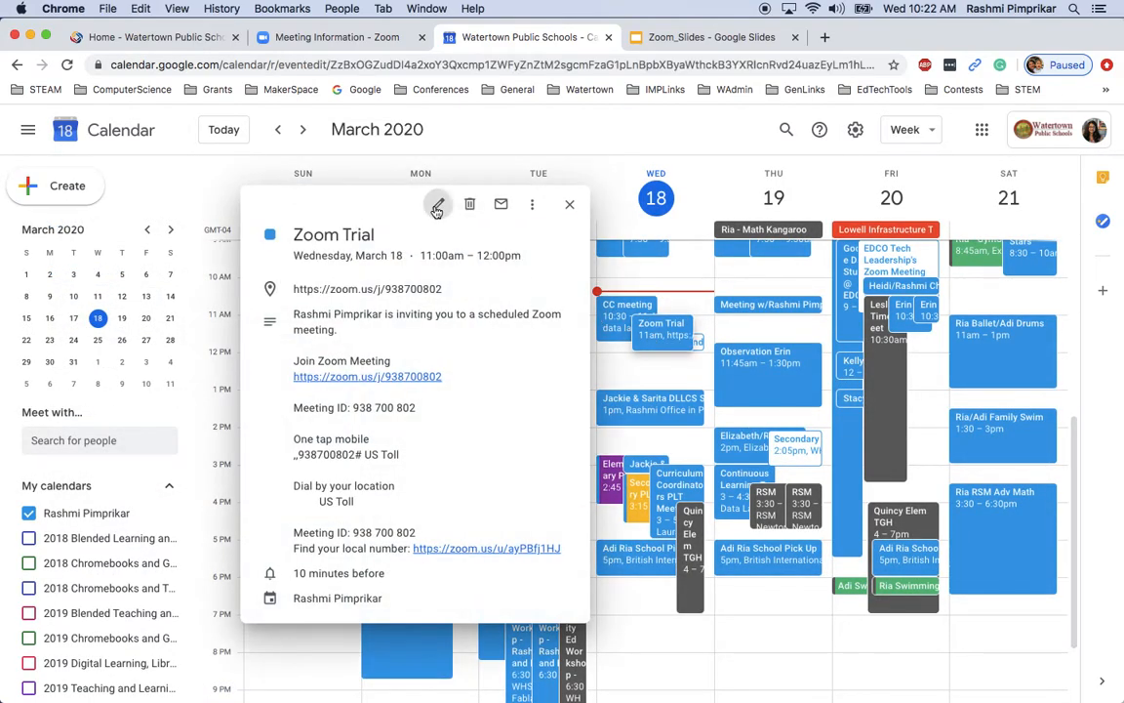
click(188, 451)
click(183, 453)
click(595, 134)
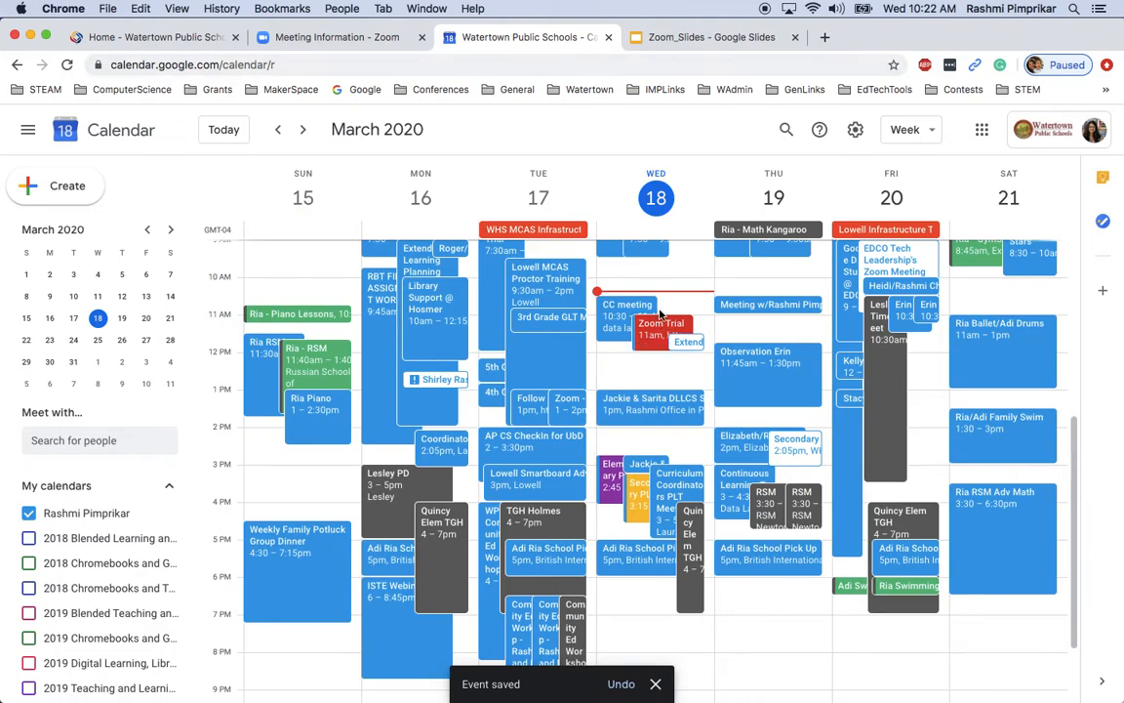
click(367, 39)
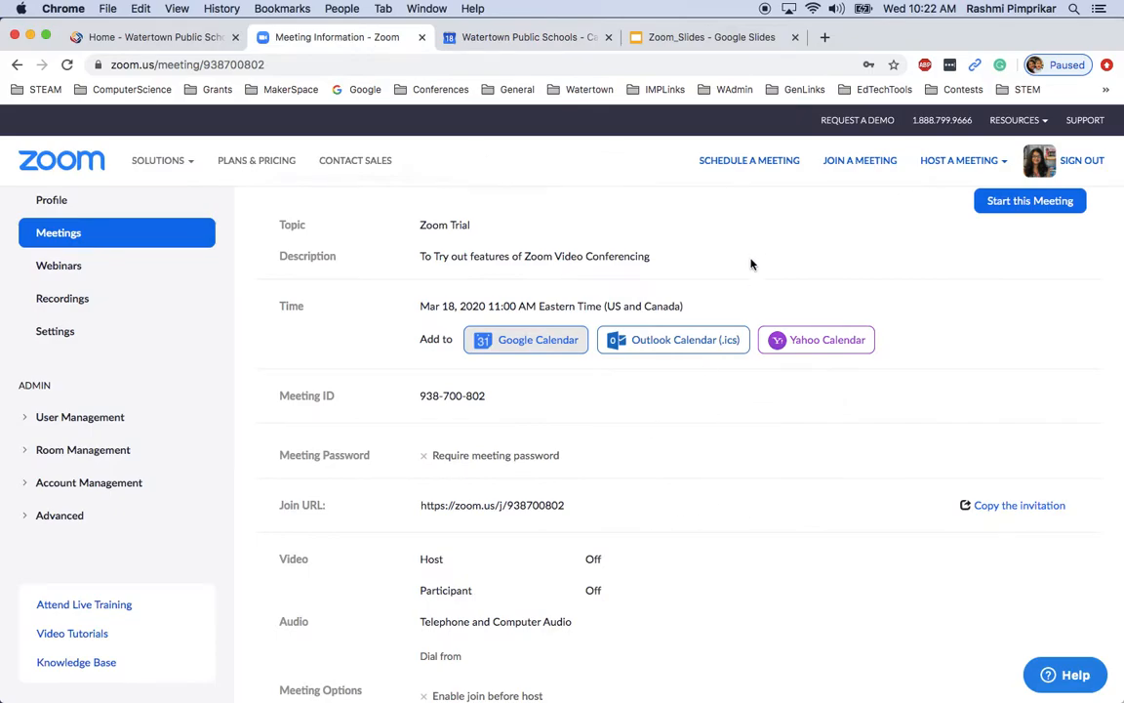
Go to My Meetings and start Zoom Trial from the Upcoming Meetings list
scroll(834, 692, down, 5)
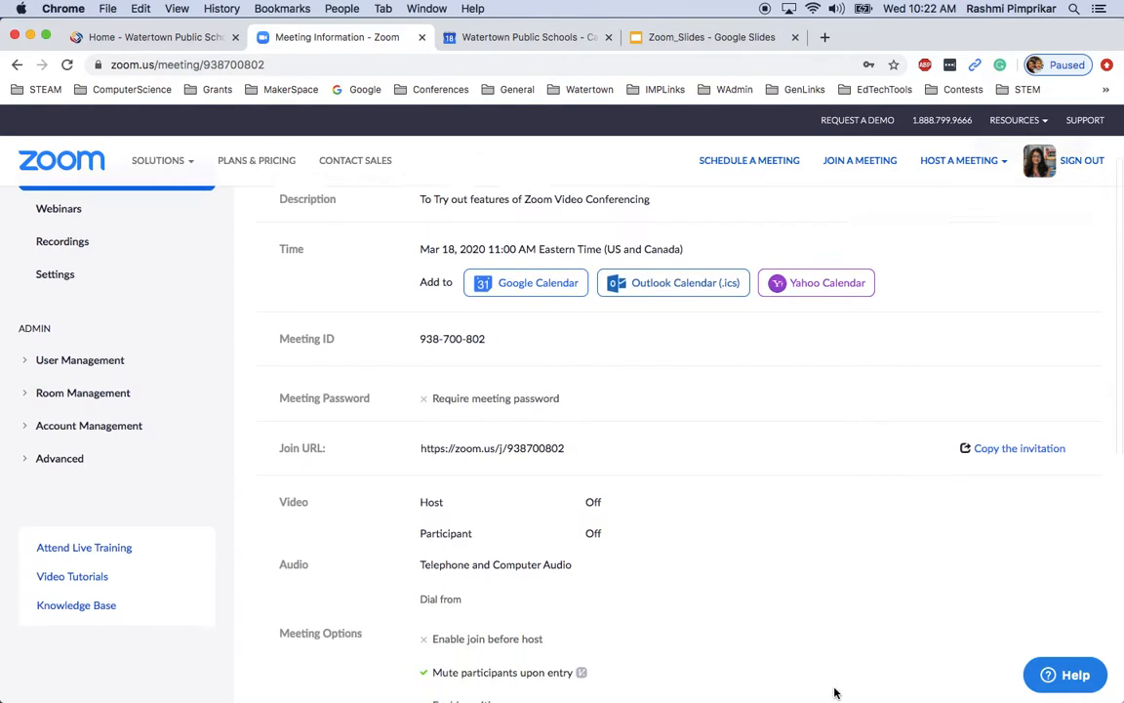
scroll(798, 472, up, 5)
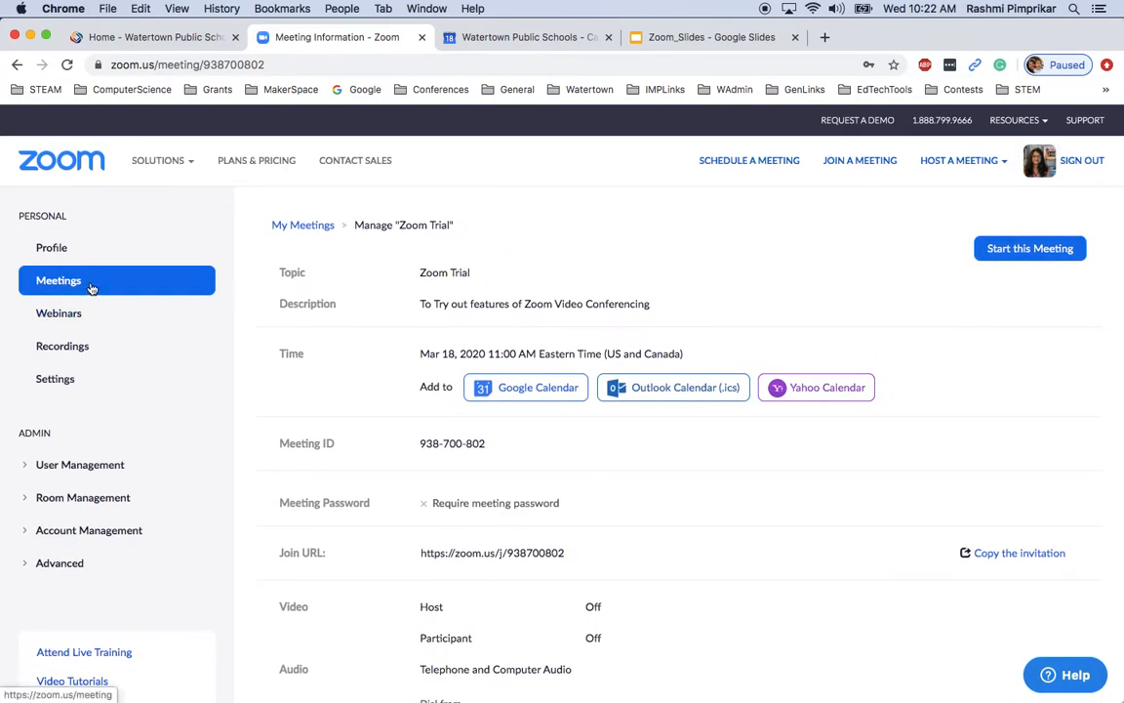
click(294, 230)
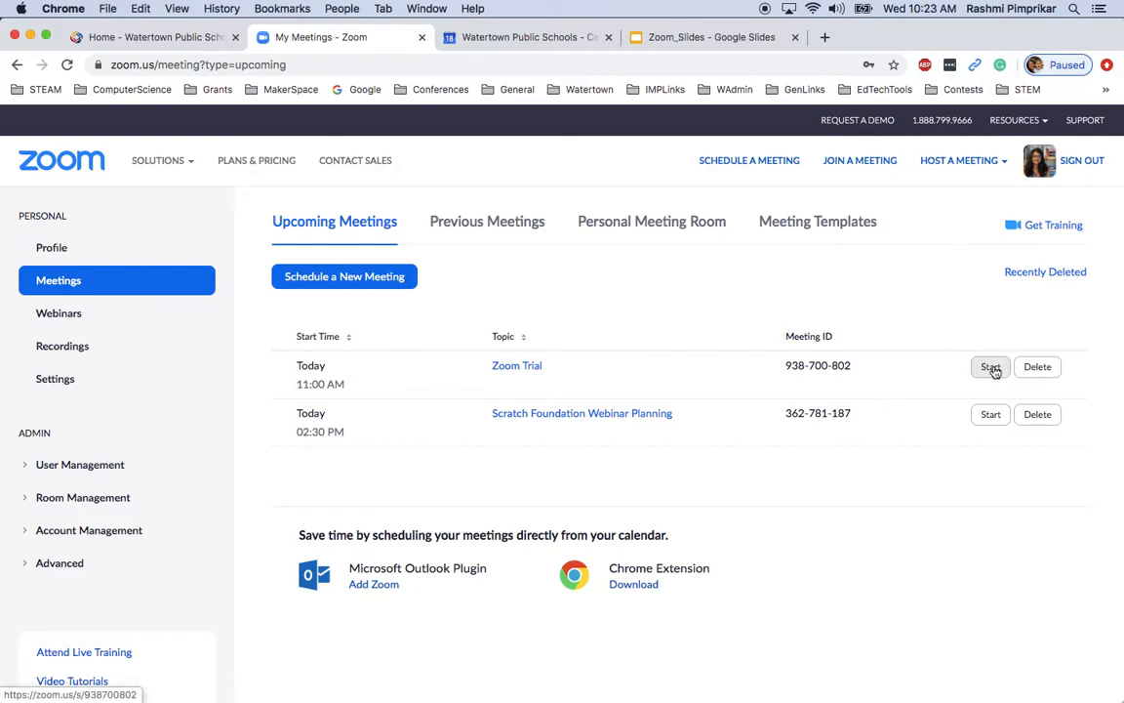
click(991, 368)
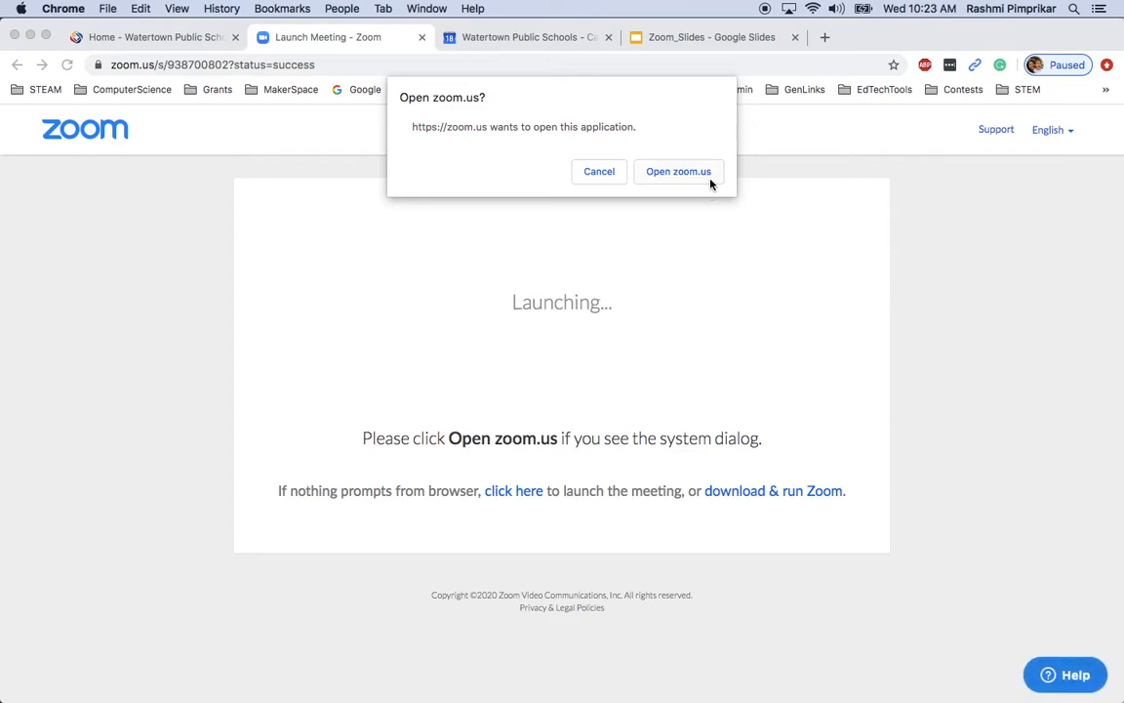
Launch Zoom Trial in the app with computer audio, mute, and show the microphone and speaker choices
click(679, 171)
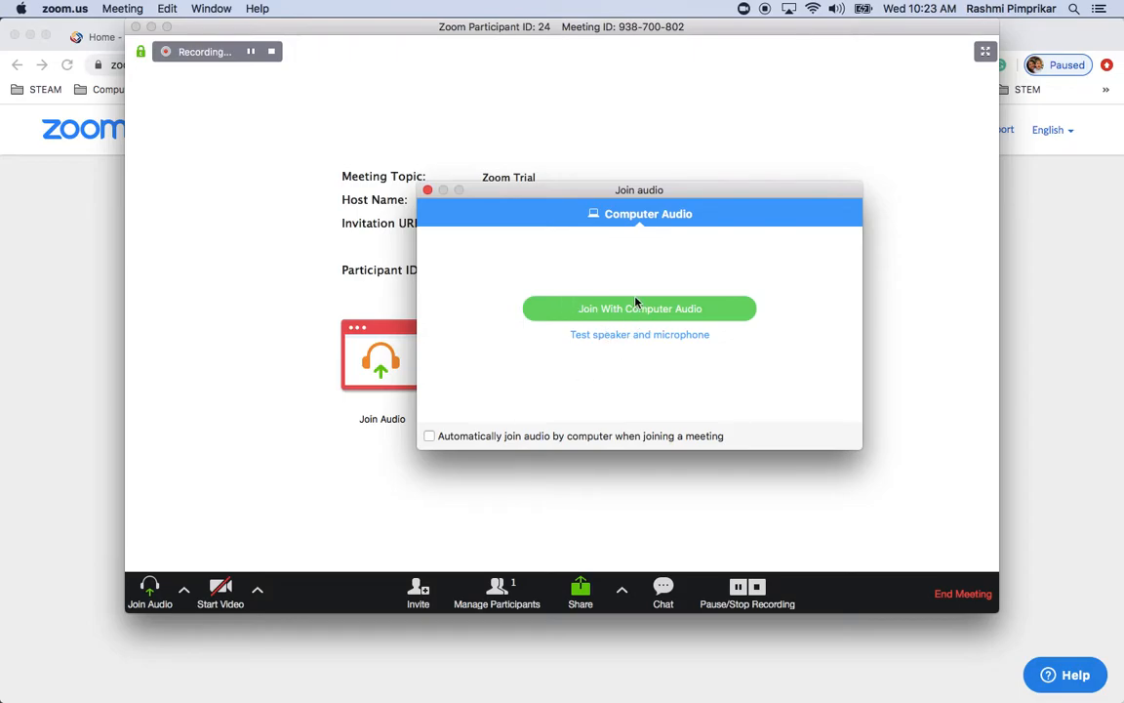
click(621, 317)
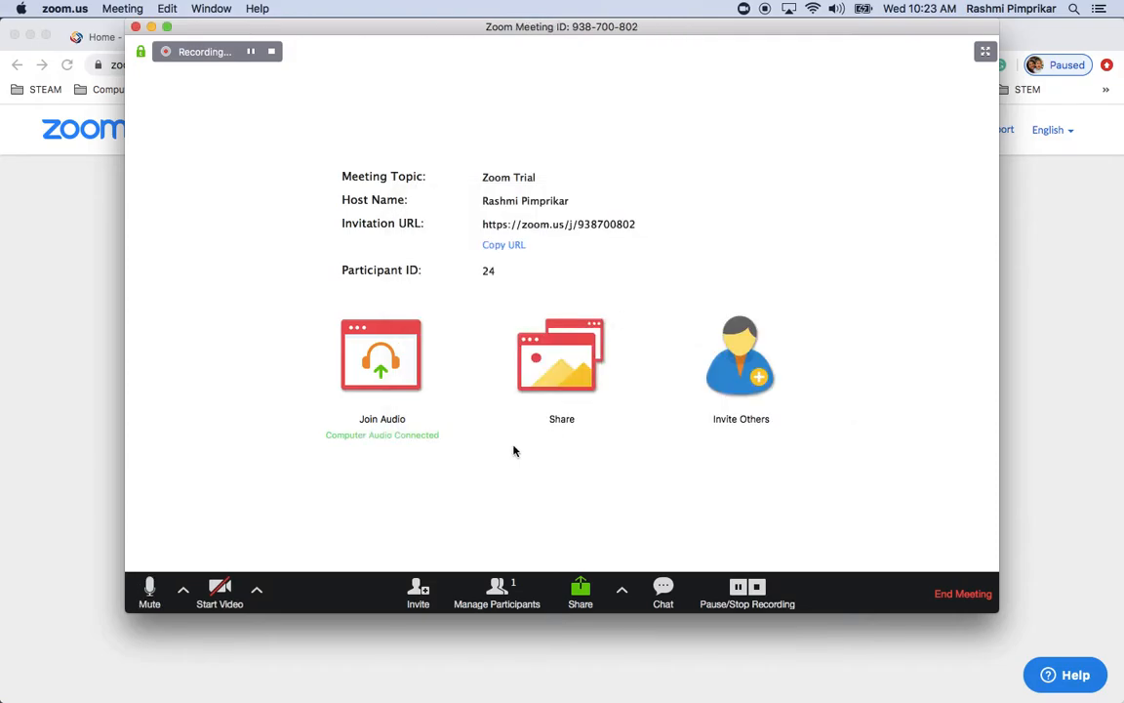
click(150, 591)
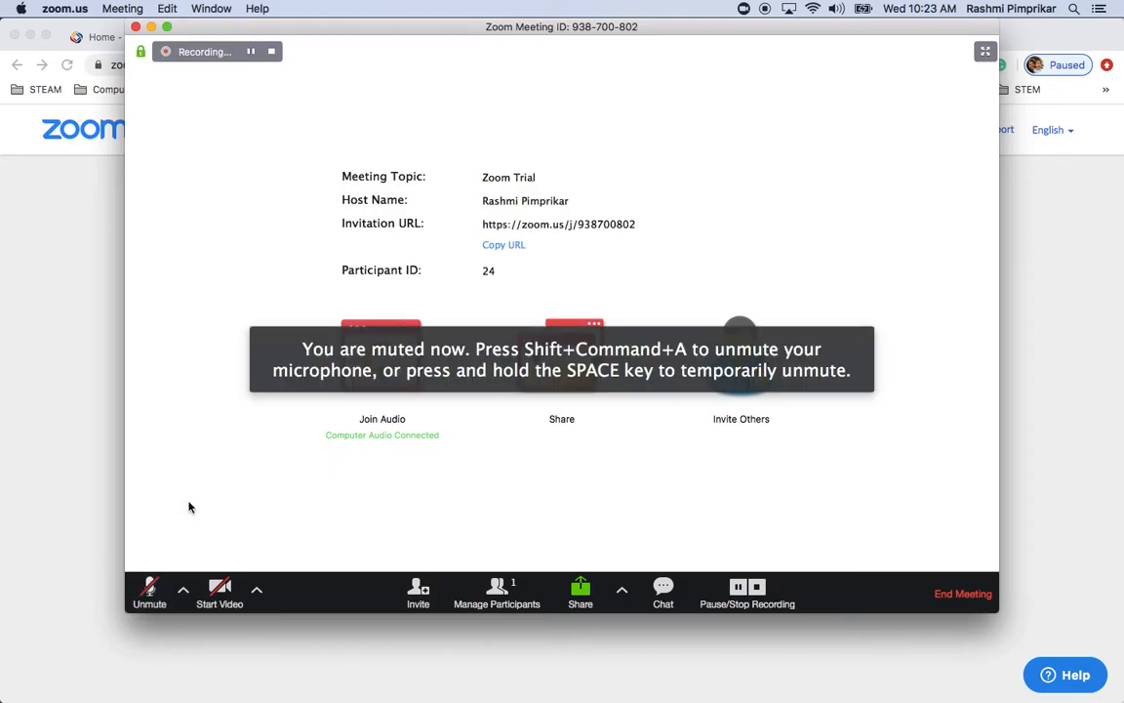
click(183, 589)
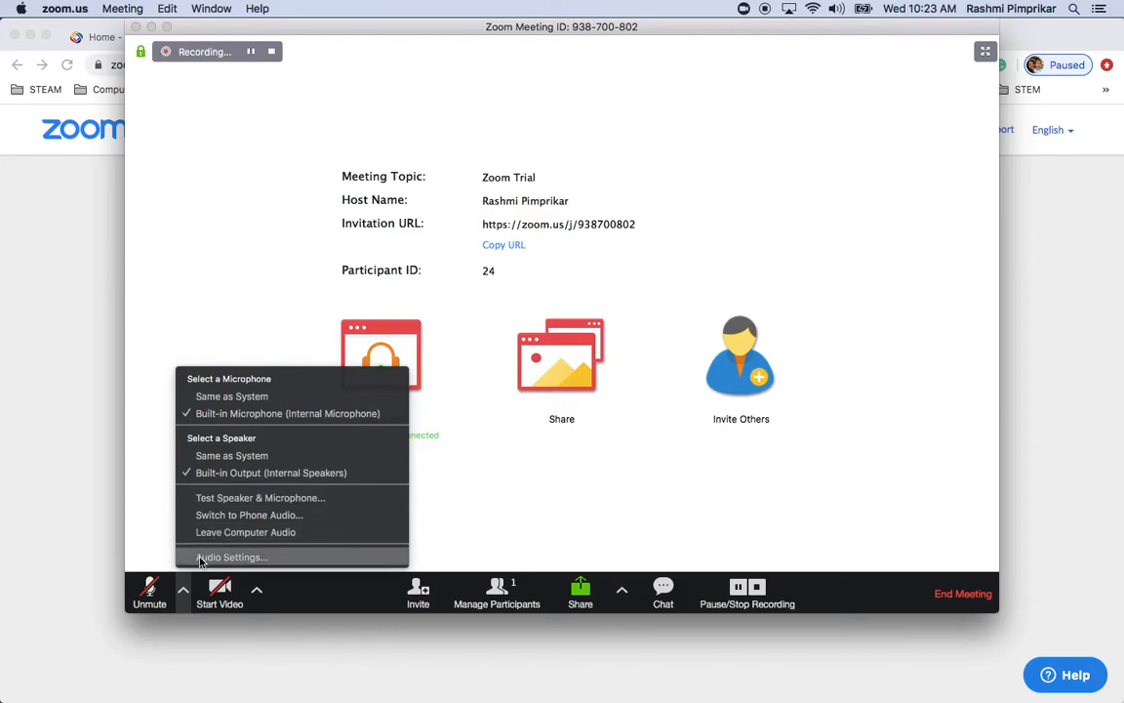
Review Audio Settings, leaving space-to-unmute off, then unmute yourself so the recording captures audio
click(229, 557)
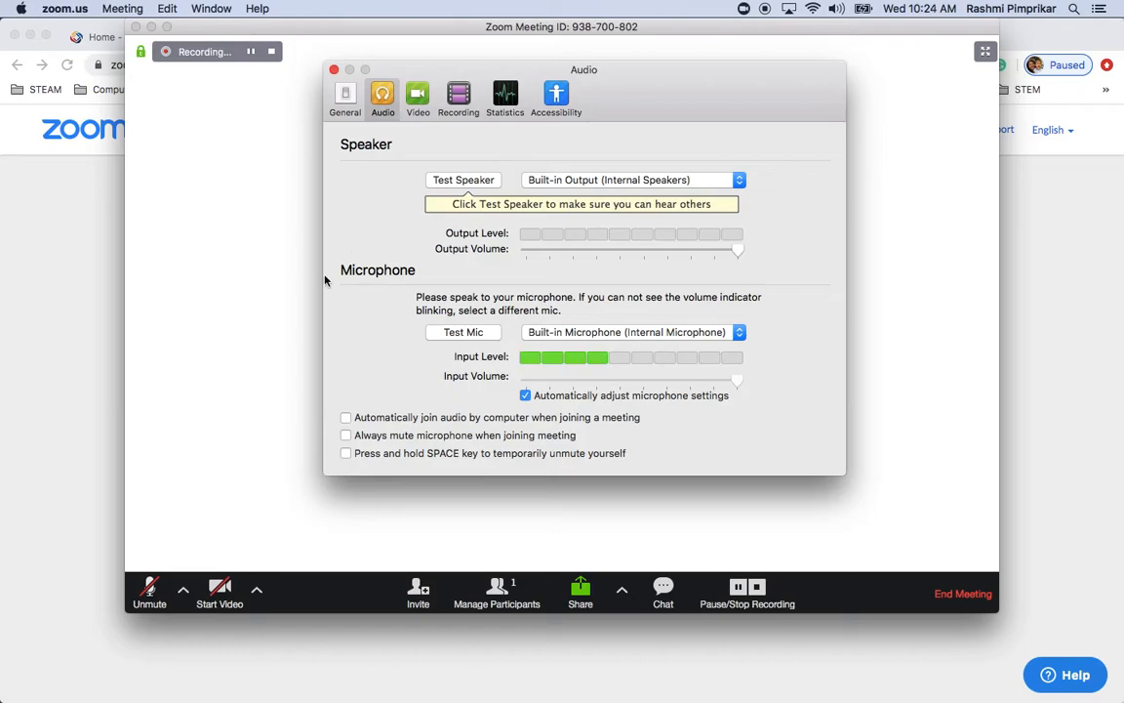
click(346, 456)
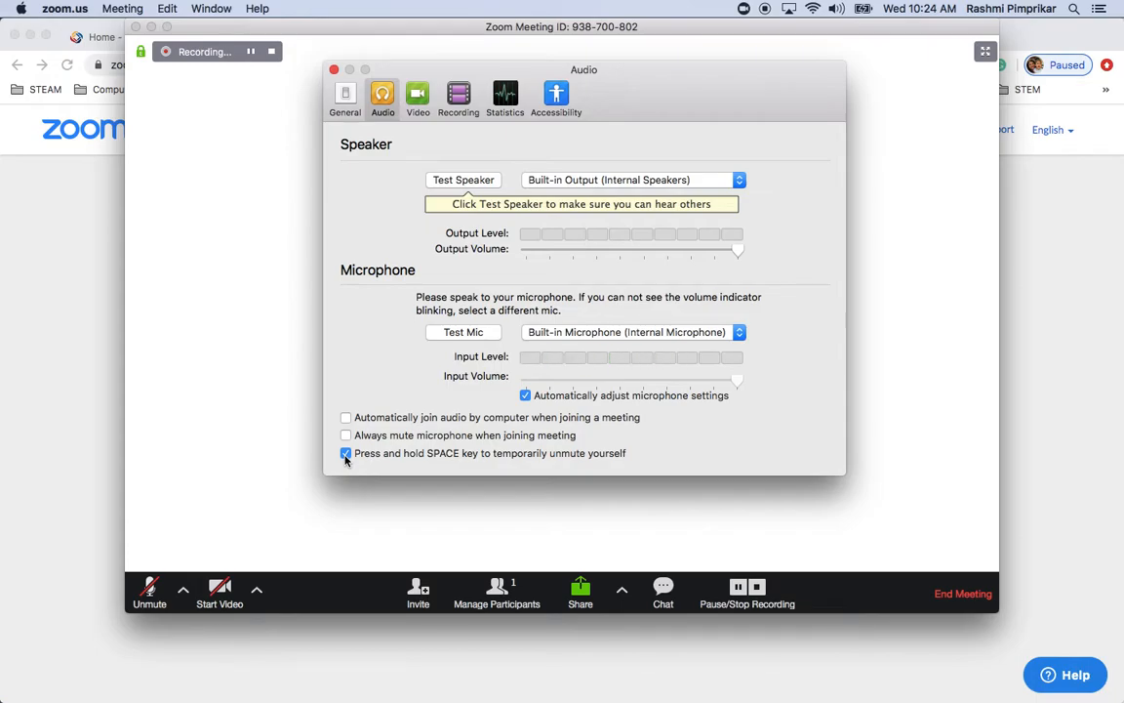
click(343, 455)
click(334, 70)
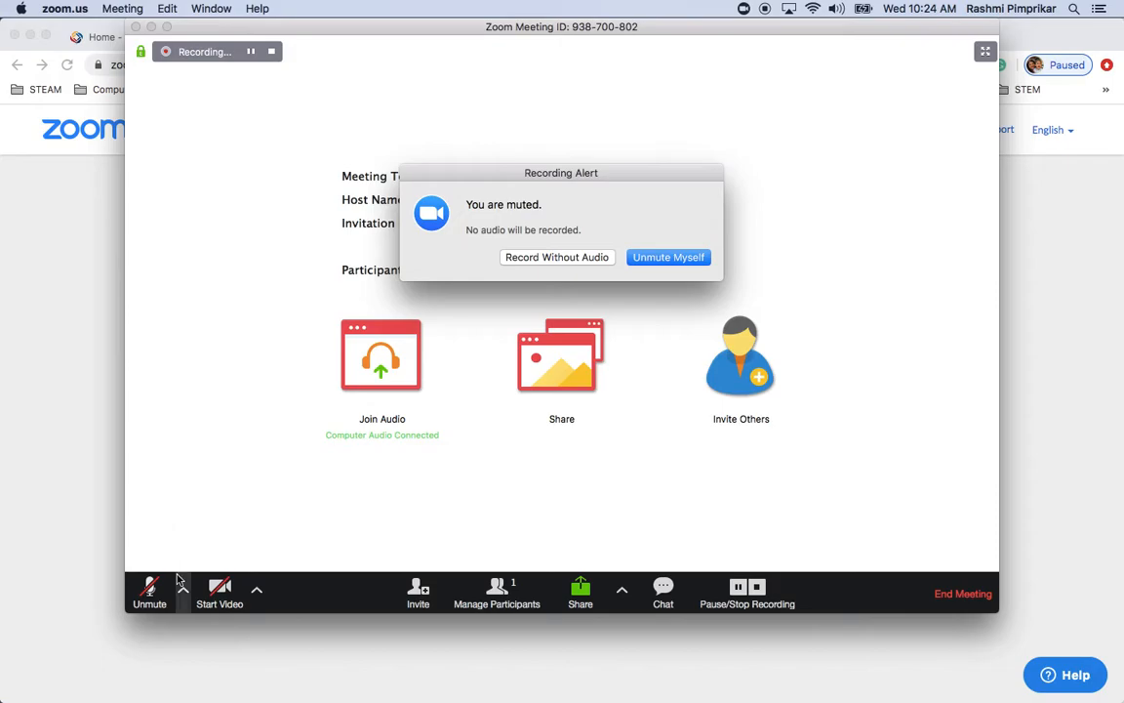
click(685, 256)
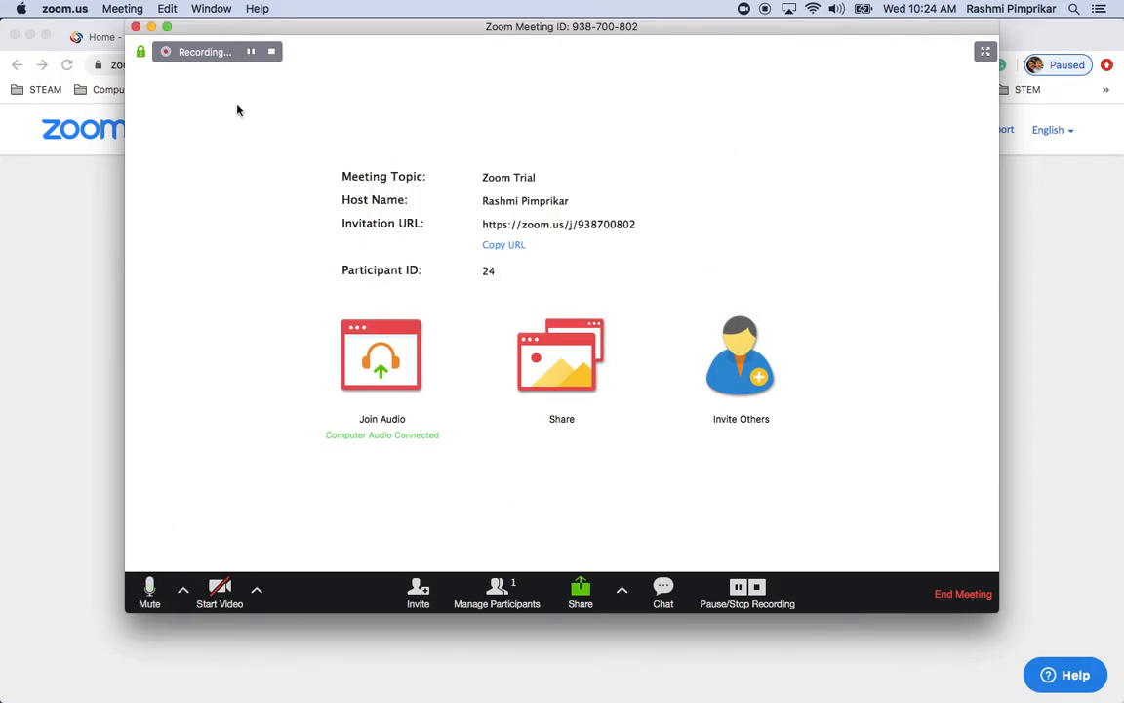
Browse General, Audio, Video and Recording settings, keeping the built-in camera, to see the Documents/Zoom folder
click(257, 591)
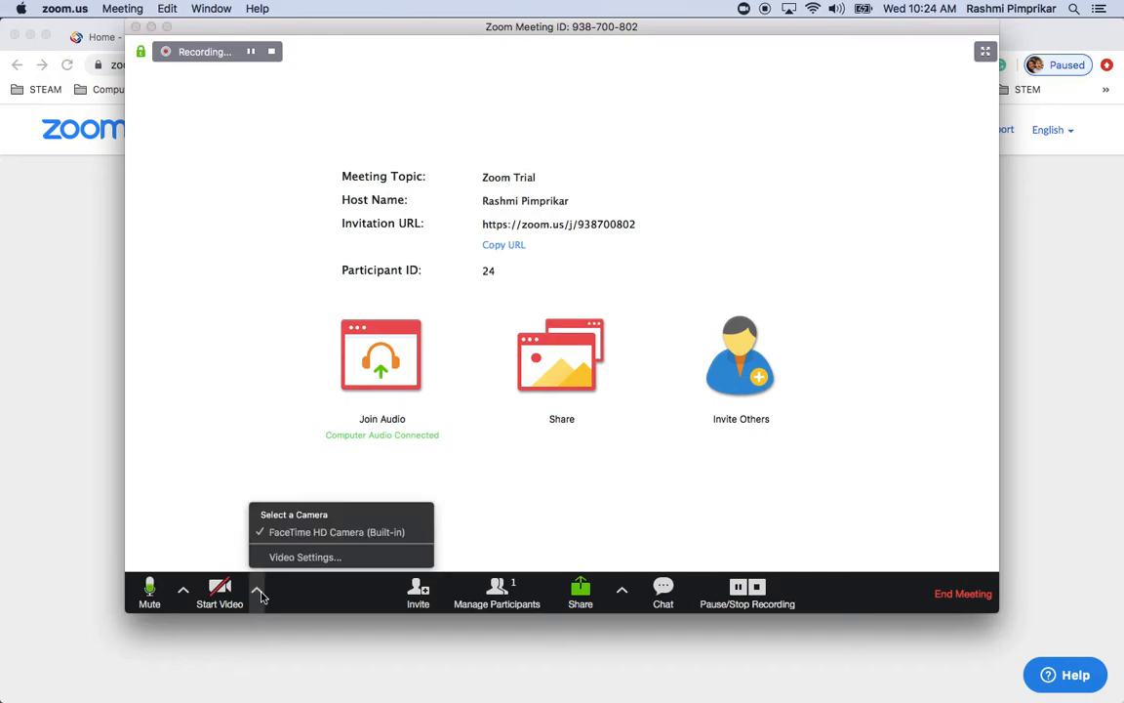
click(288, 558)
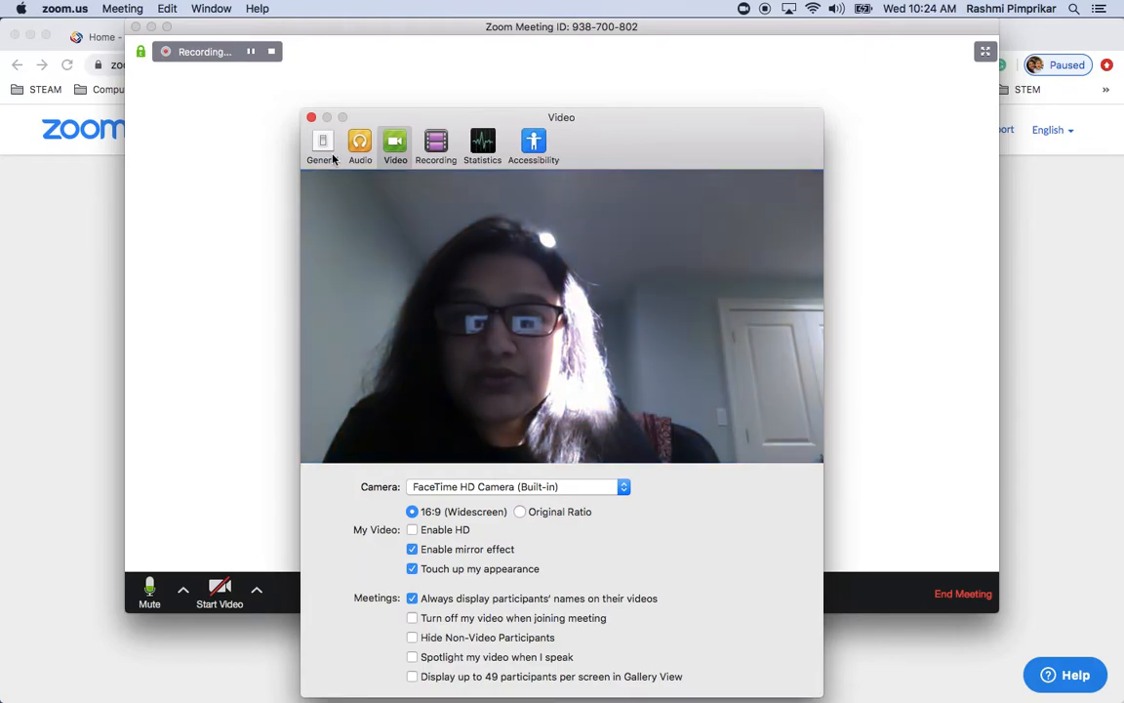
click(330, 157)
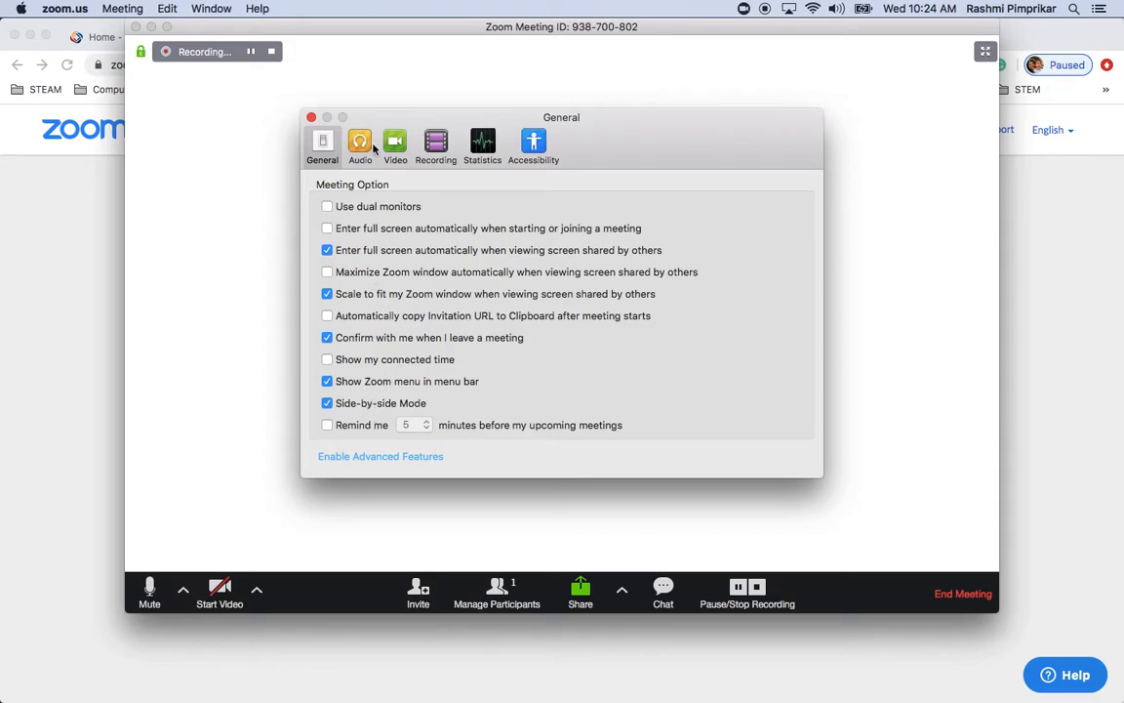
click(360, 156)
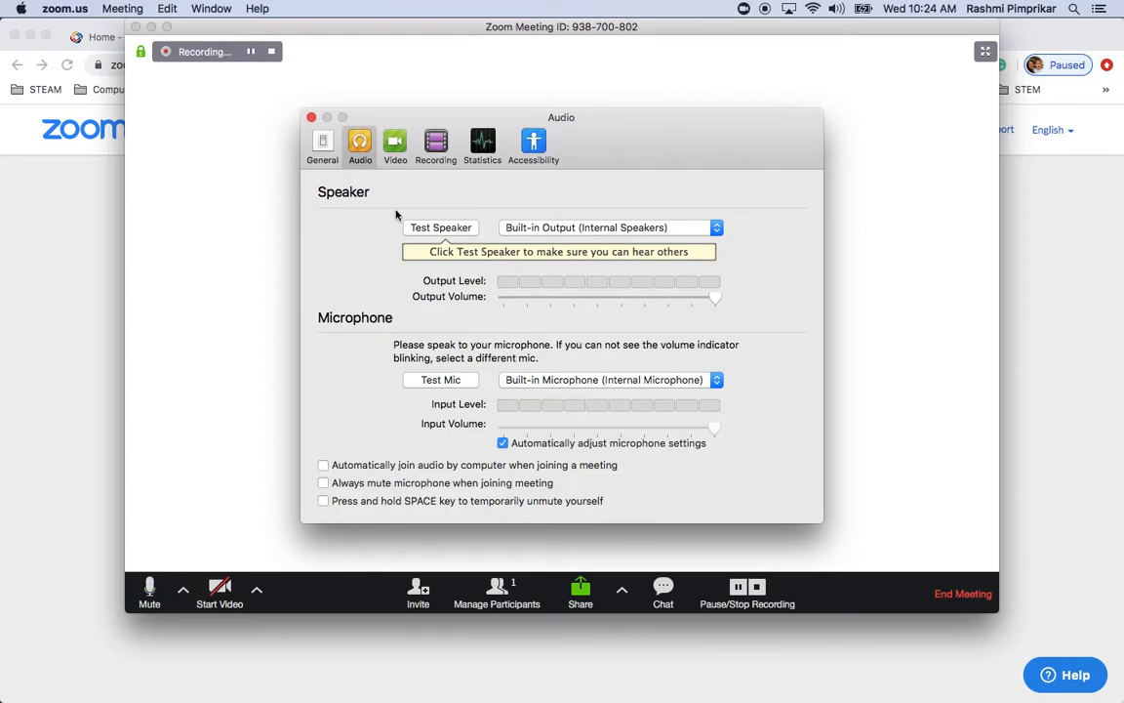
click(395, 153)
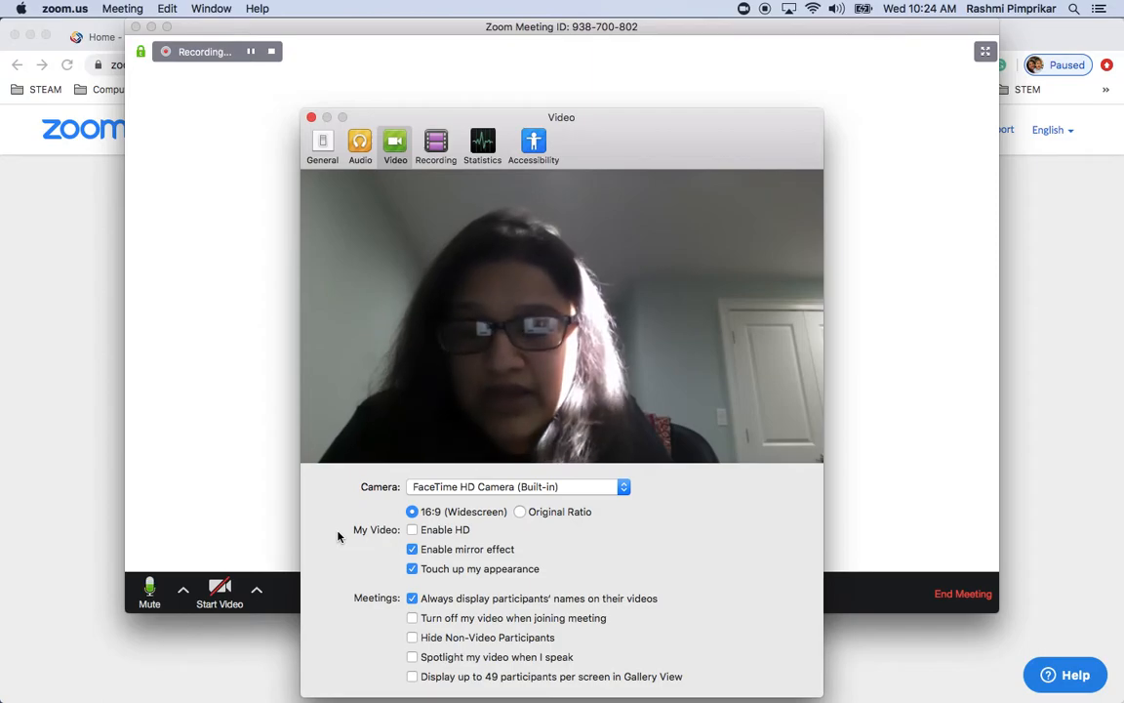
click(447, 487)
click(701, 511)
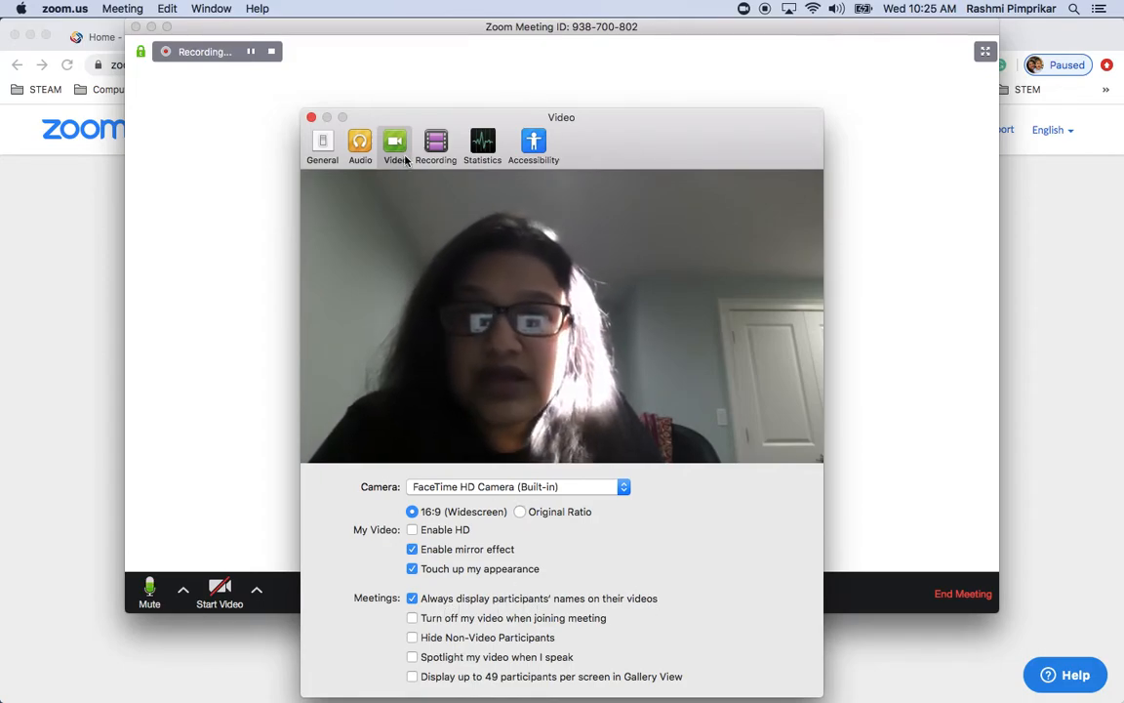
click(433, 152)
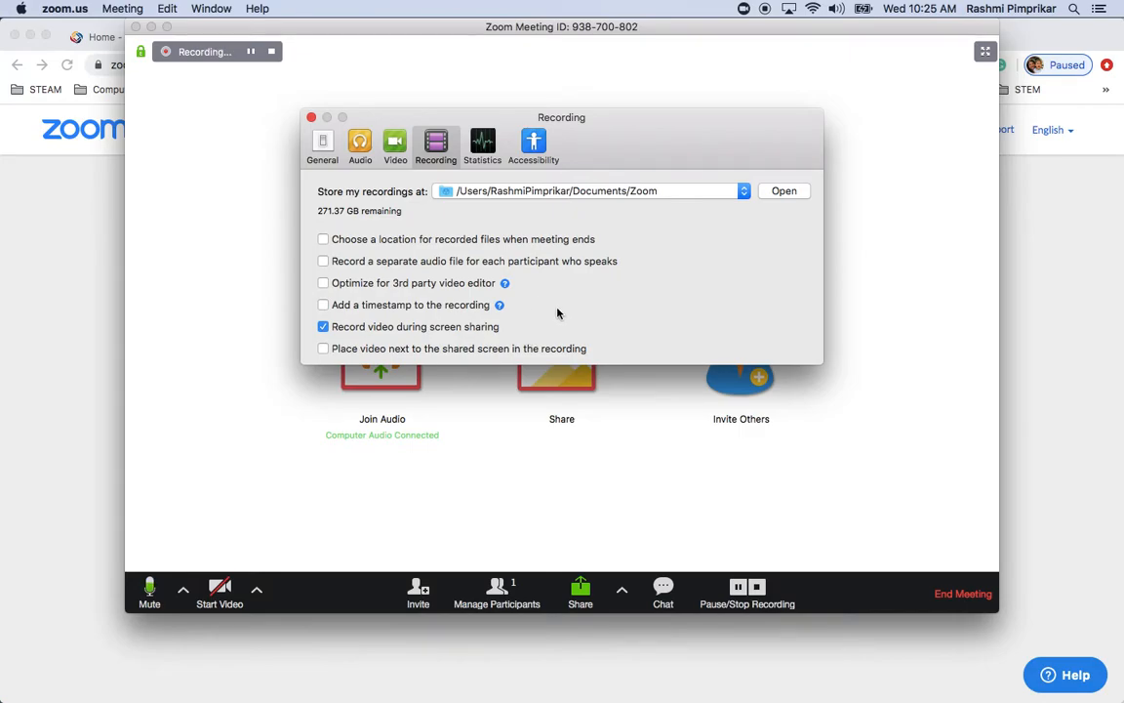
Raise the closed caption font size to 17, toggle Always show meeting controls, and close settings
click(535, 144)
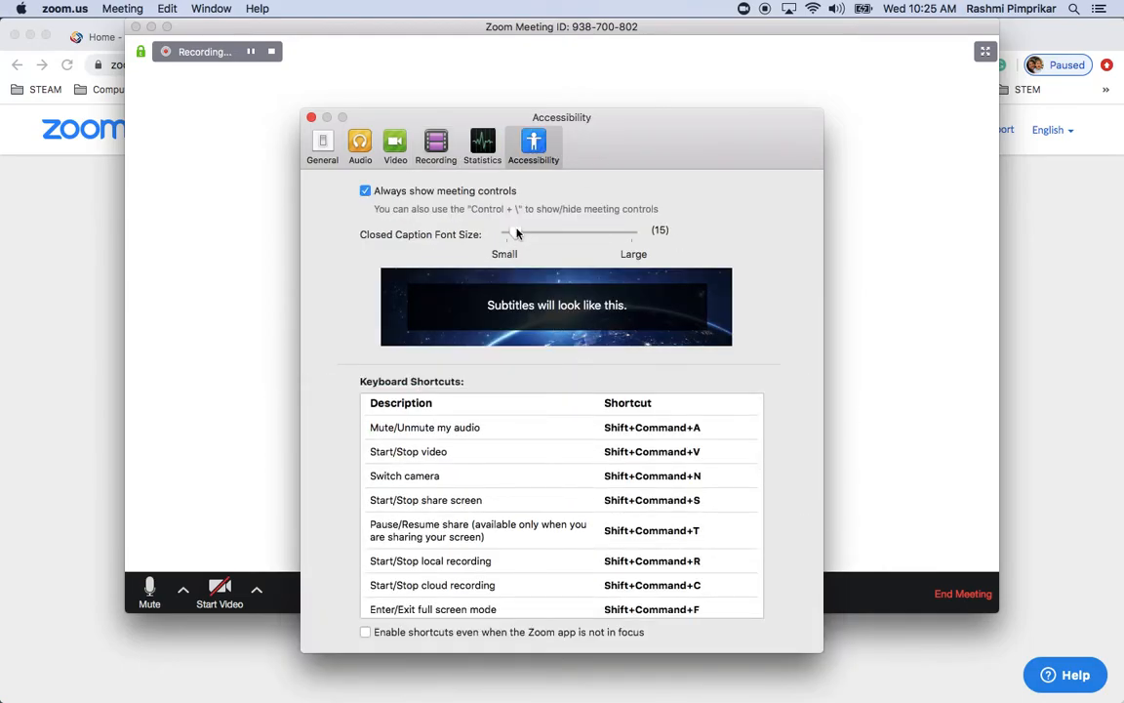
mouse_move(517, 233)
mouse_down()
mouse_move(565, 240)
mouse_move(527, 249)
mouse_up()
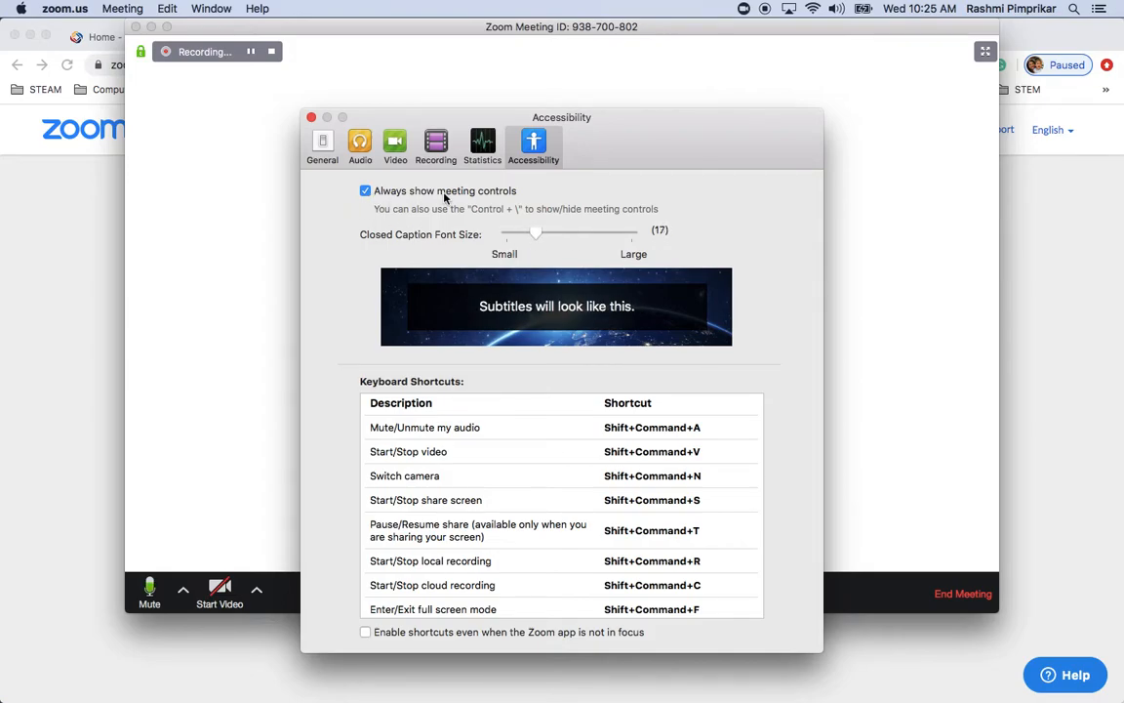
click(366, 191)
click(366, 191)
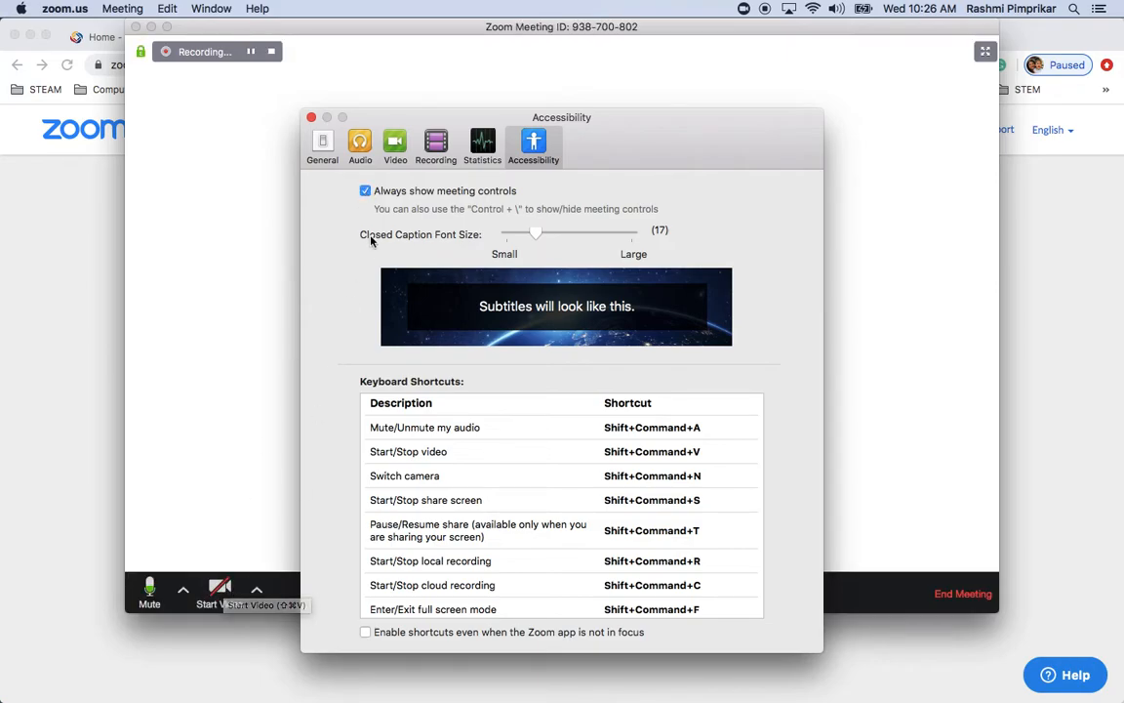
click(366, 192)
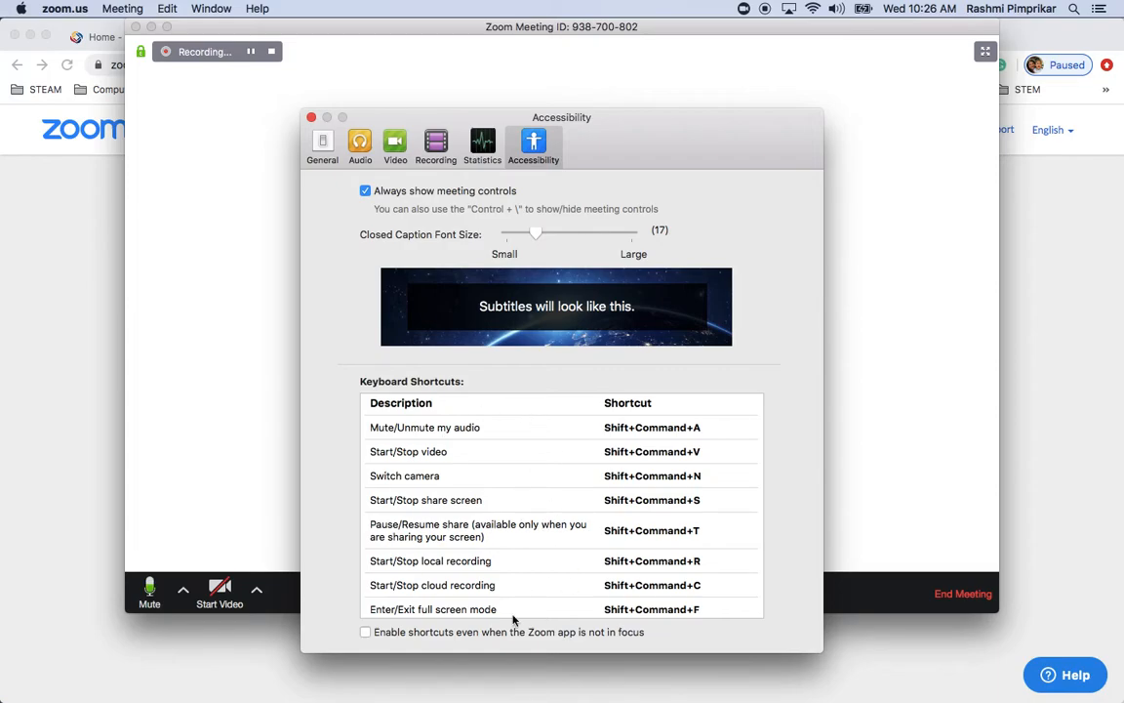
scroll(603, 556, down, 10)
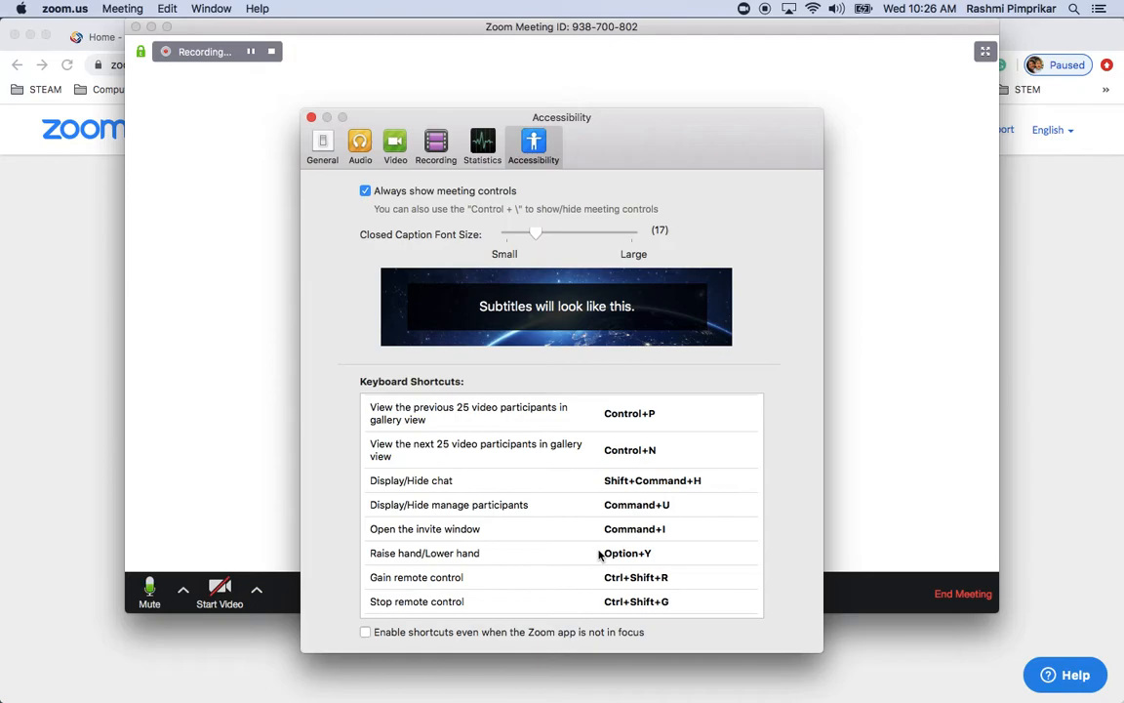
scroll(599, 555, up, 15)
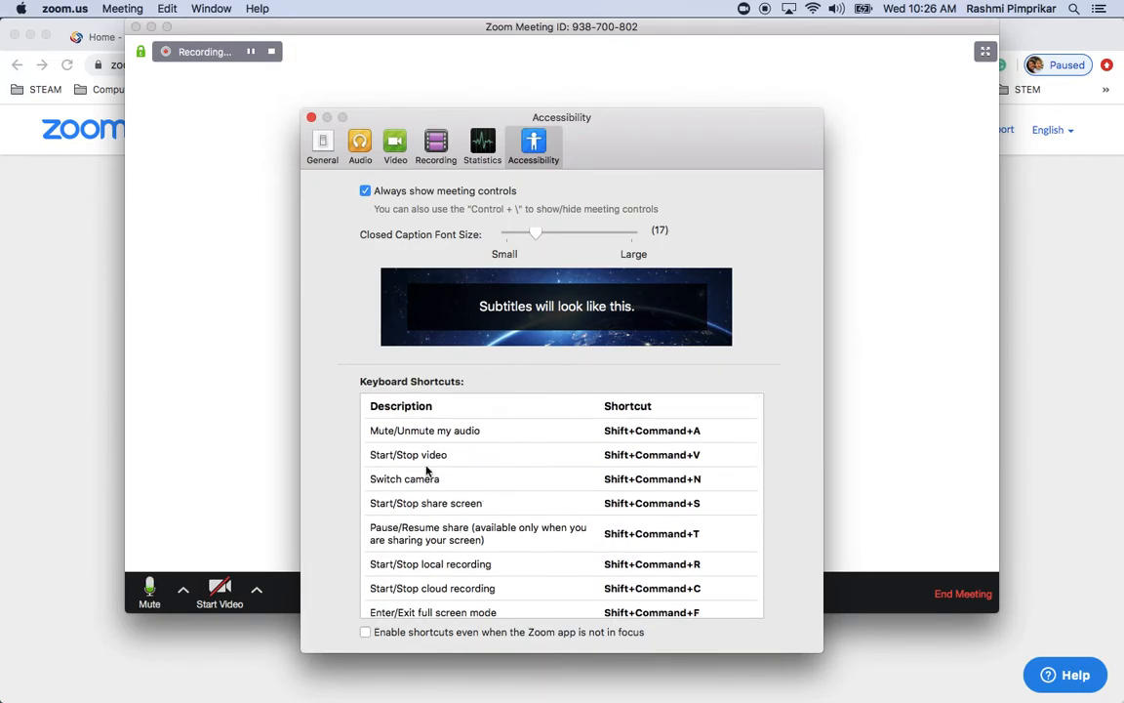
click(311, 118)
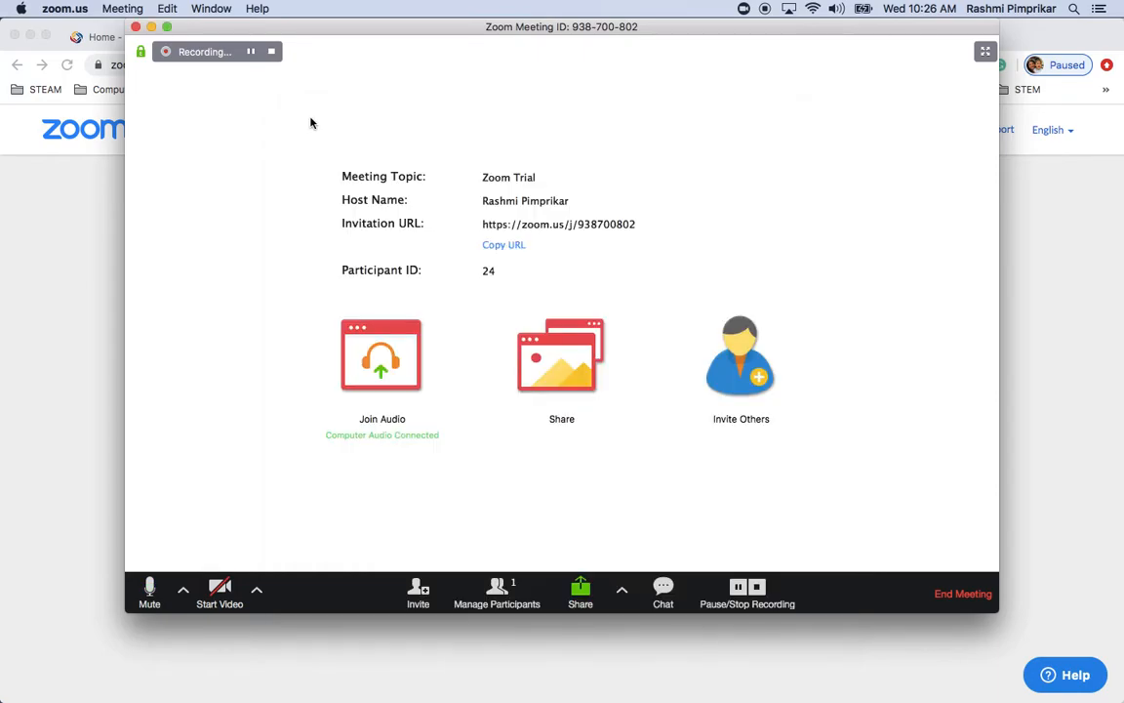
click(221, 589)
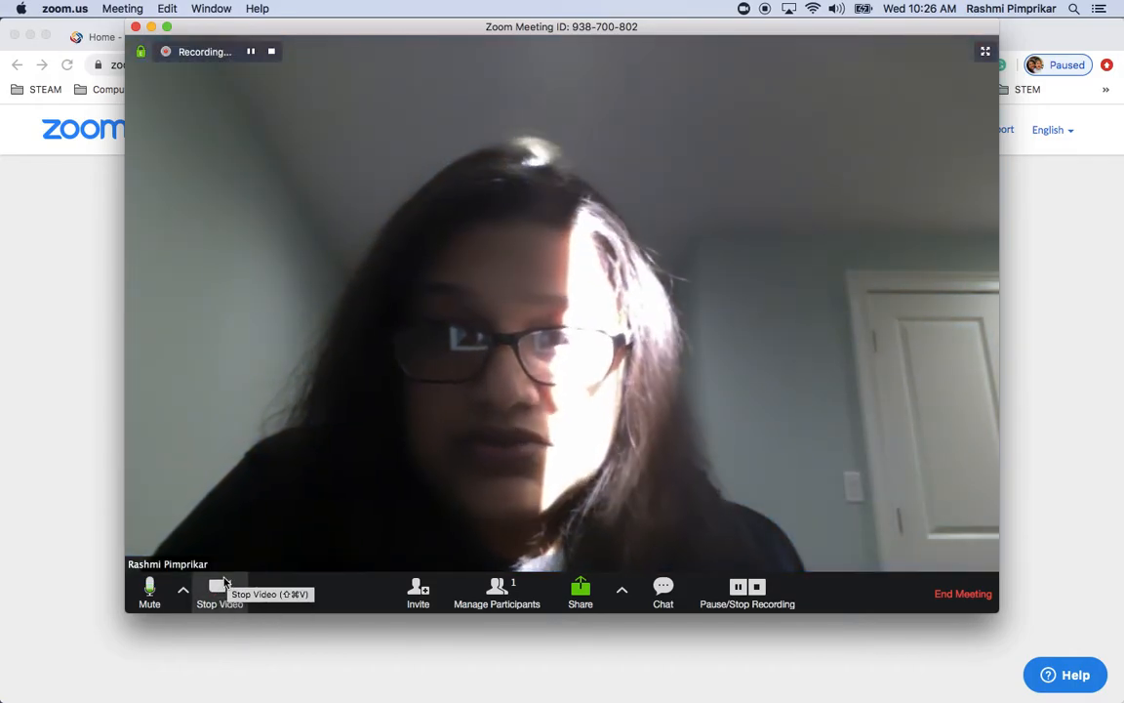
click(219, 589)
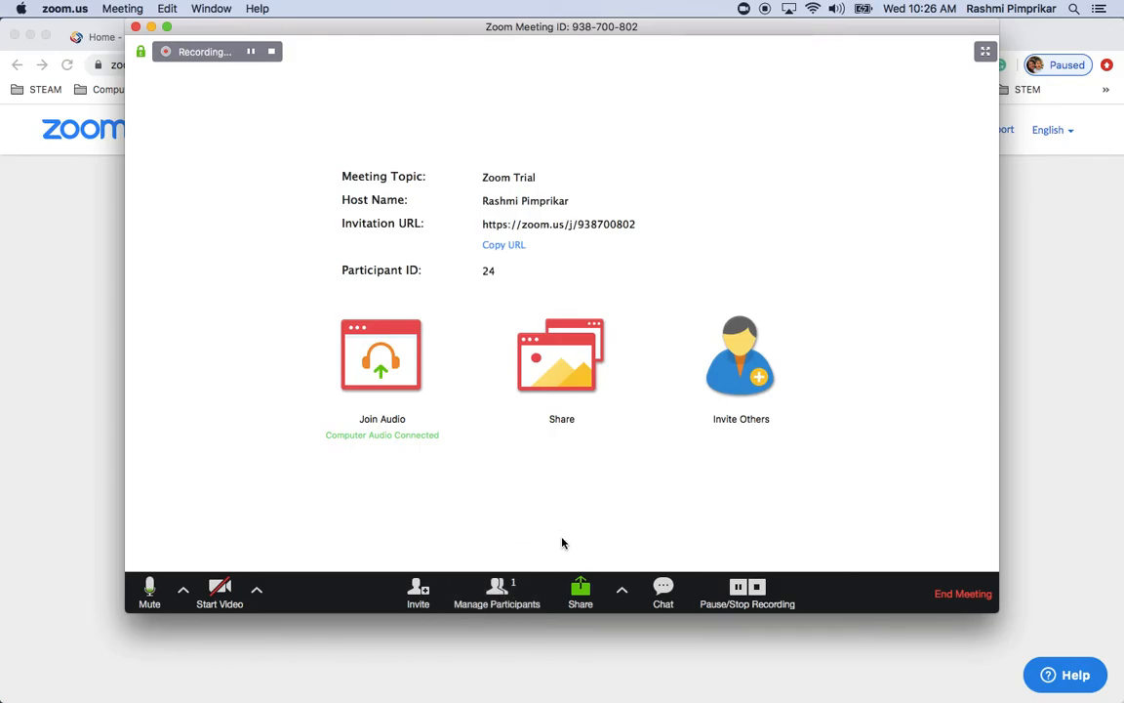
Show the Participants panel, check its More menu, and move the meeting window to reveal the browser
click(493, 591)
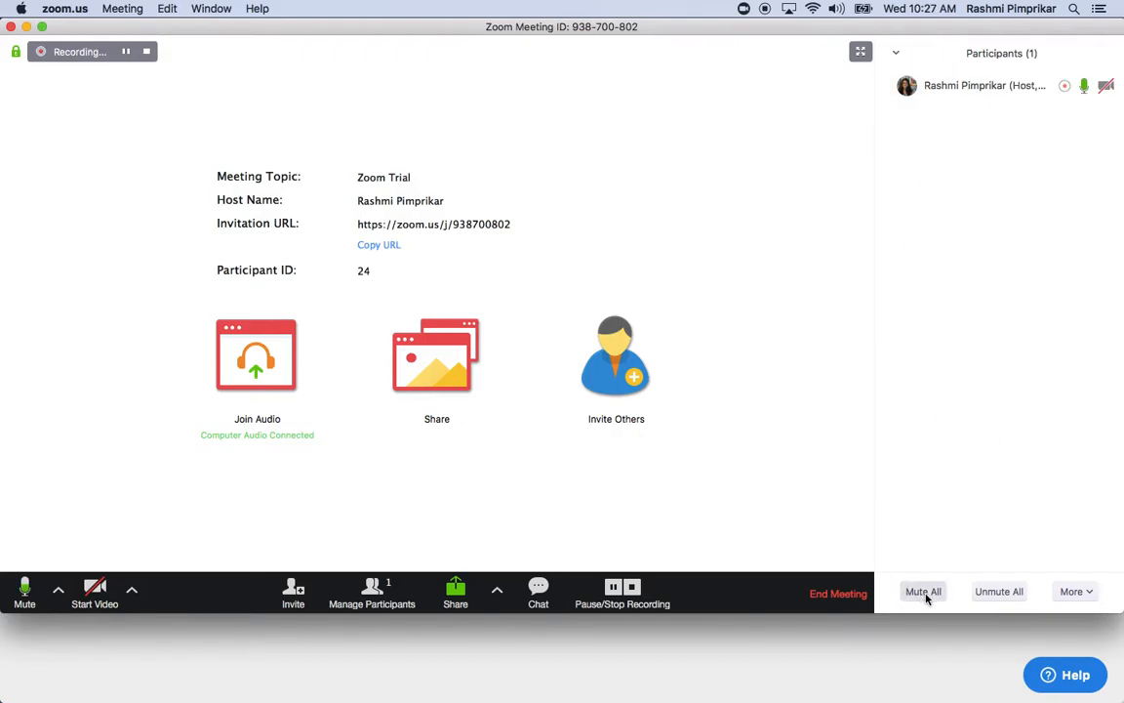
click(1088, 595)
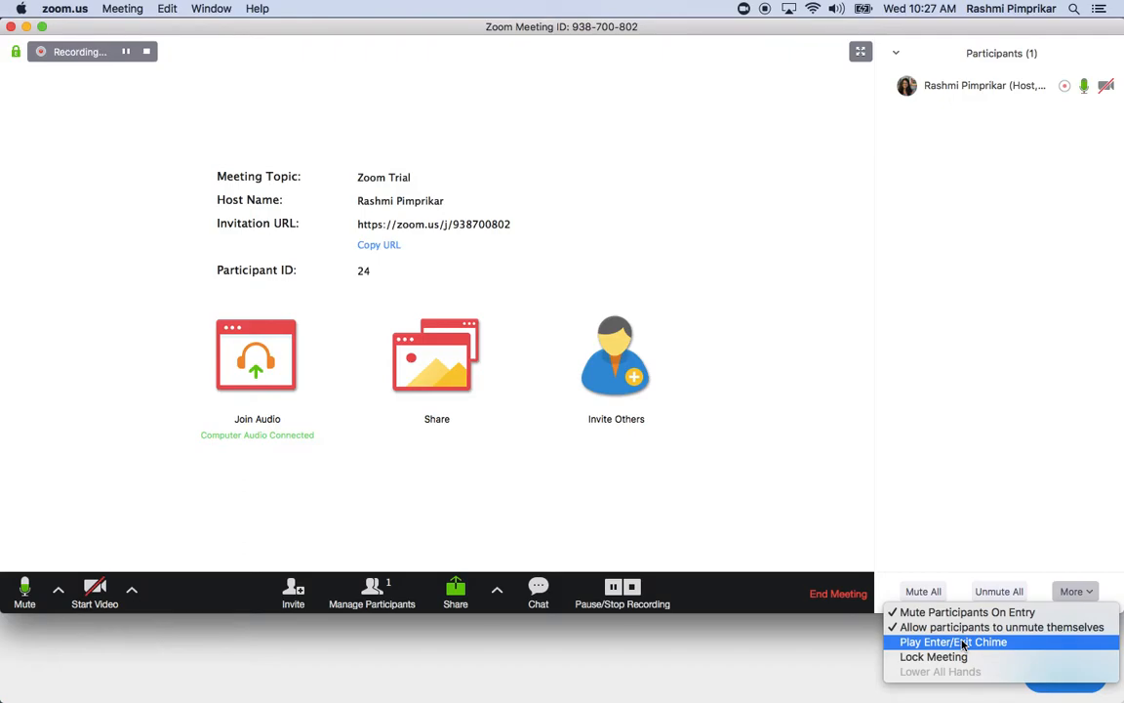
click(795, 398)
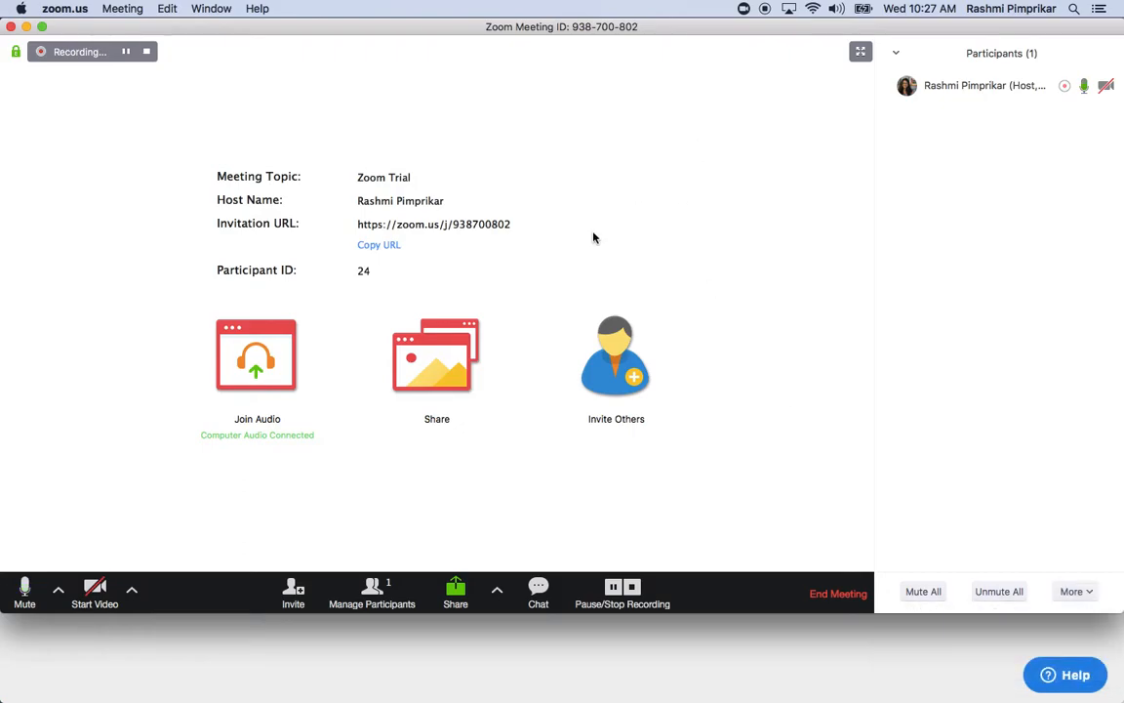
drag(530, 36, 531, 72)
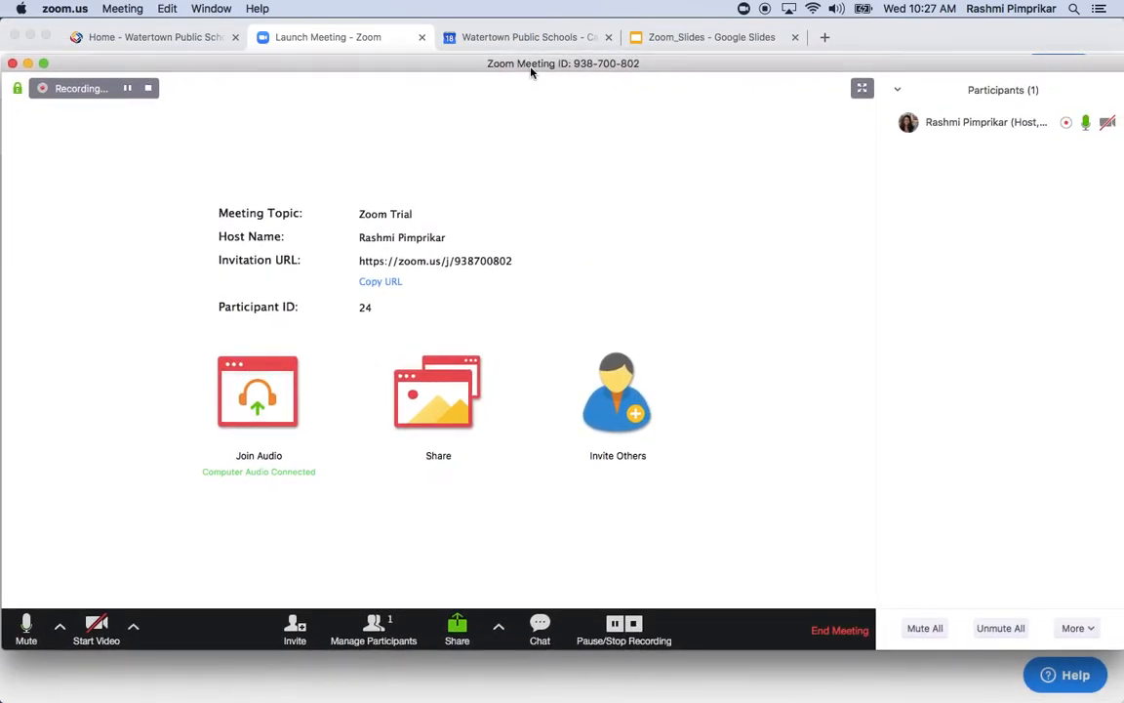
Present Zoom_Slides and advance to slide 3, "Share screen and content"
click(668, 45)
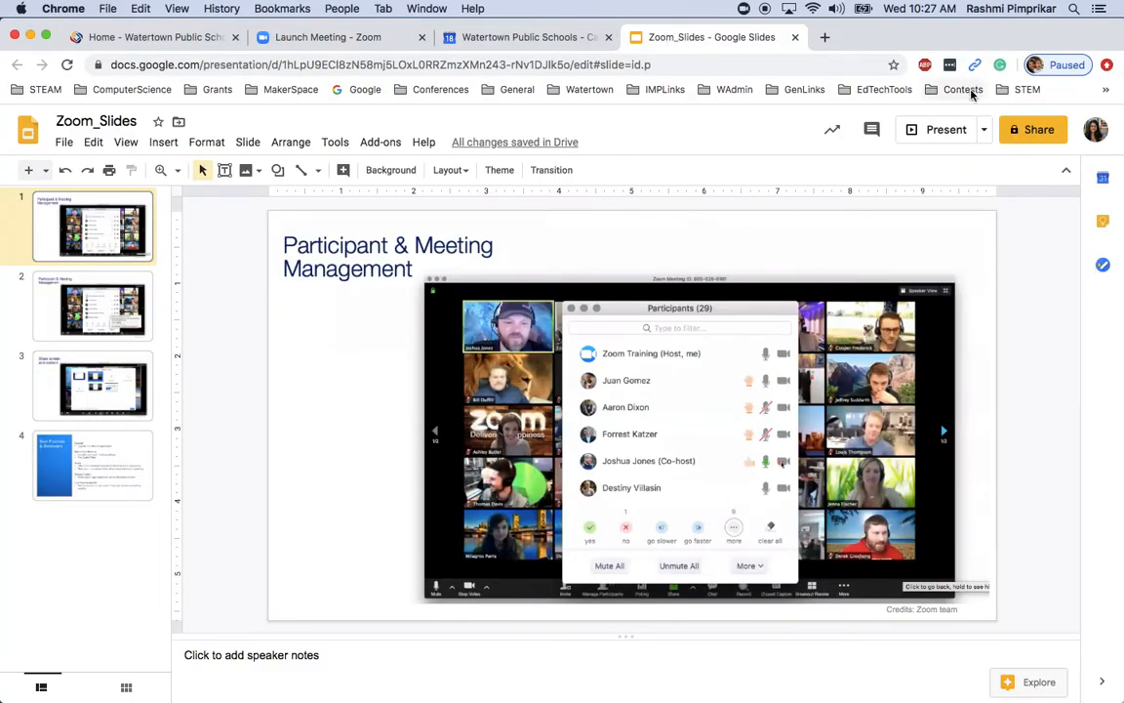
click(985, 131)
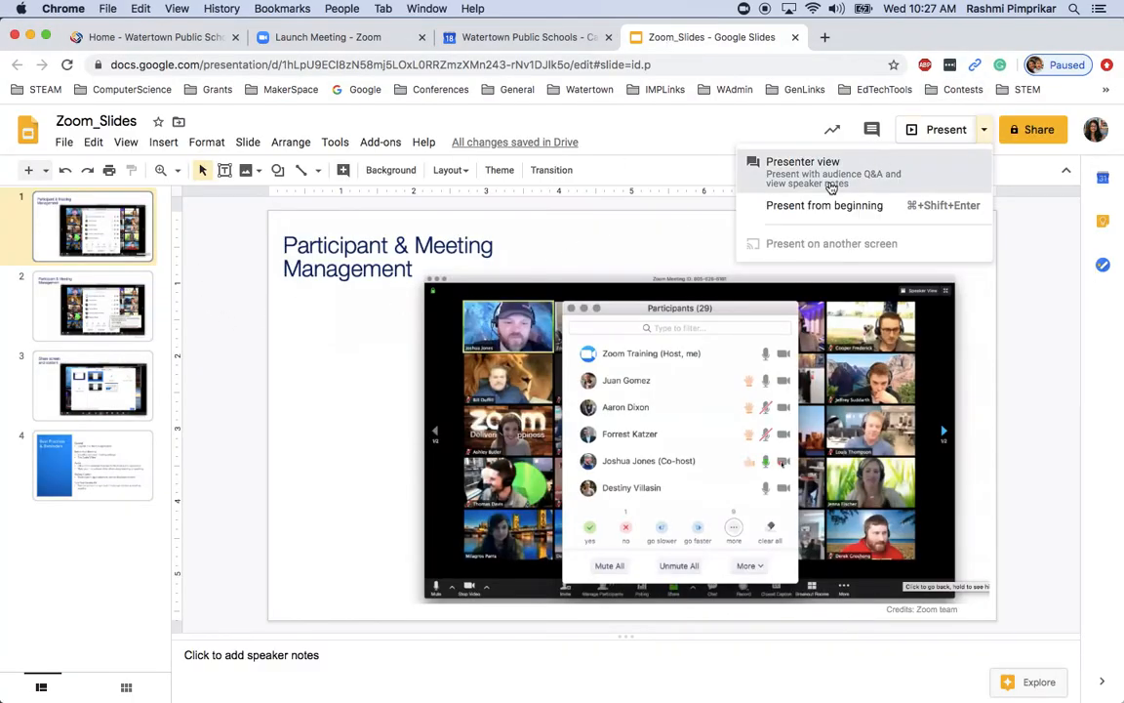
click(832, 182)
click(11, 27)
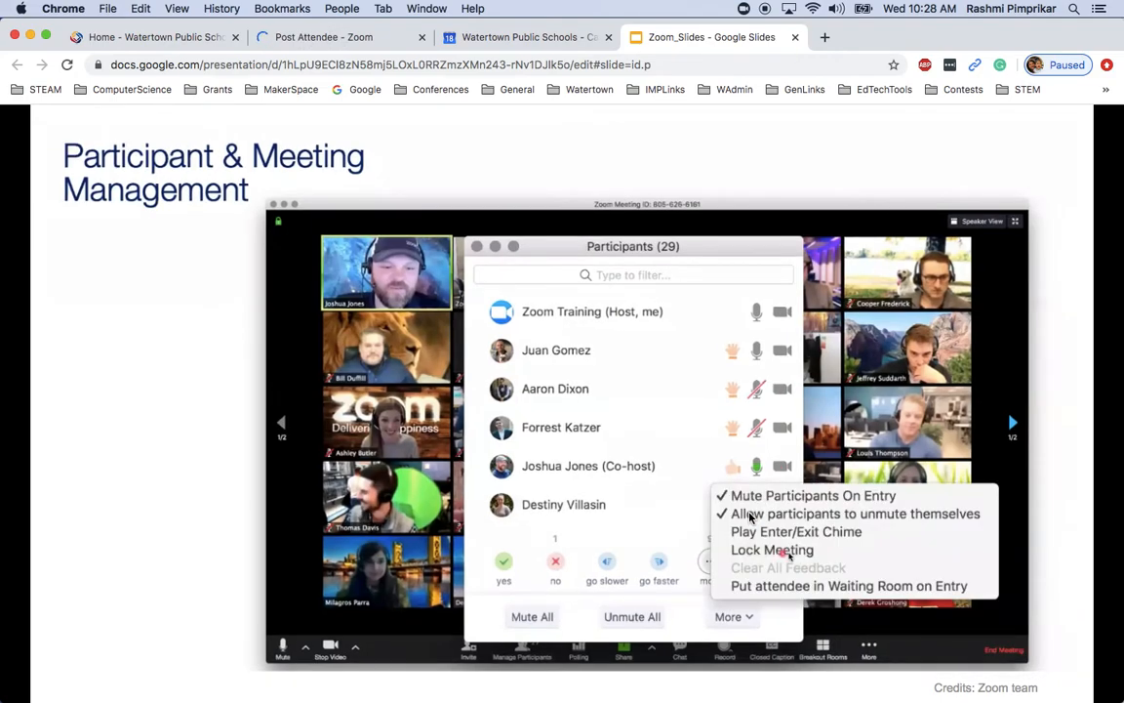
click(750, 512)
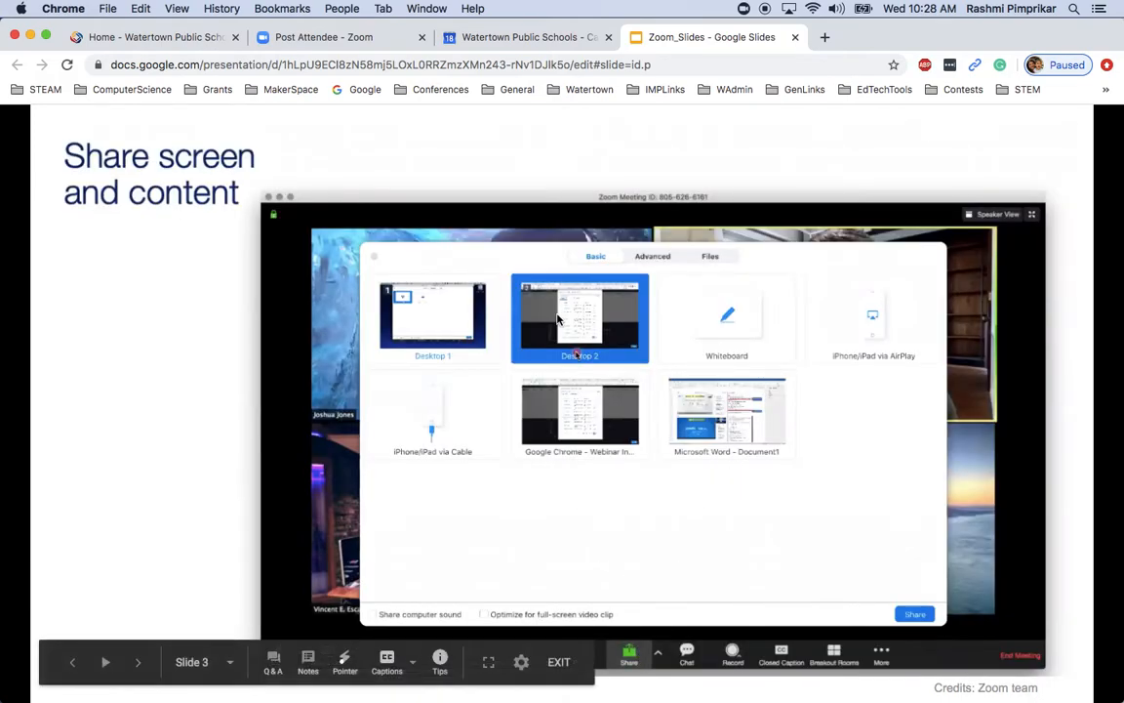
Return from the Zoom and Calendar tabs to Zoom_Slides and bring the Zoom meeting window forward
click(359, 38)
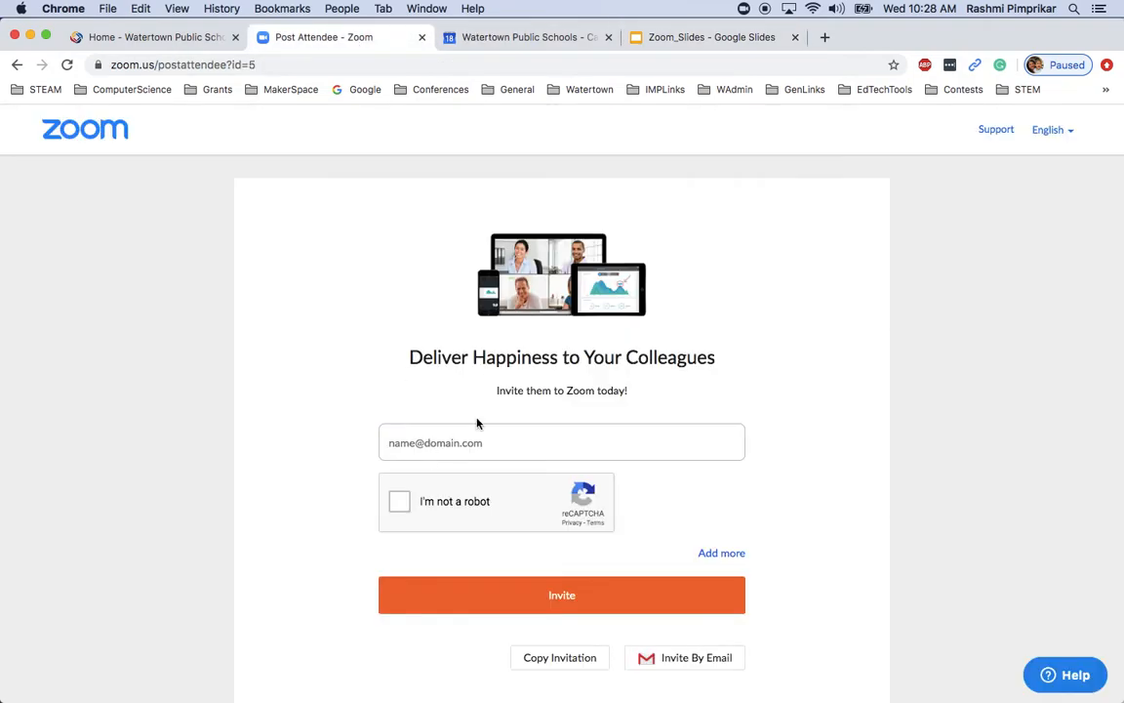
click(547, 45)
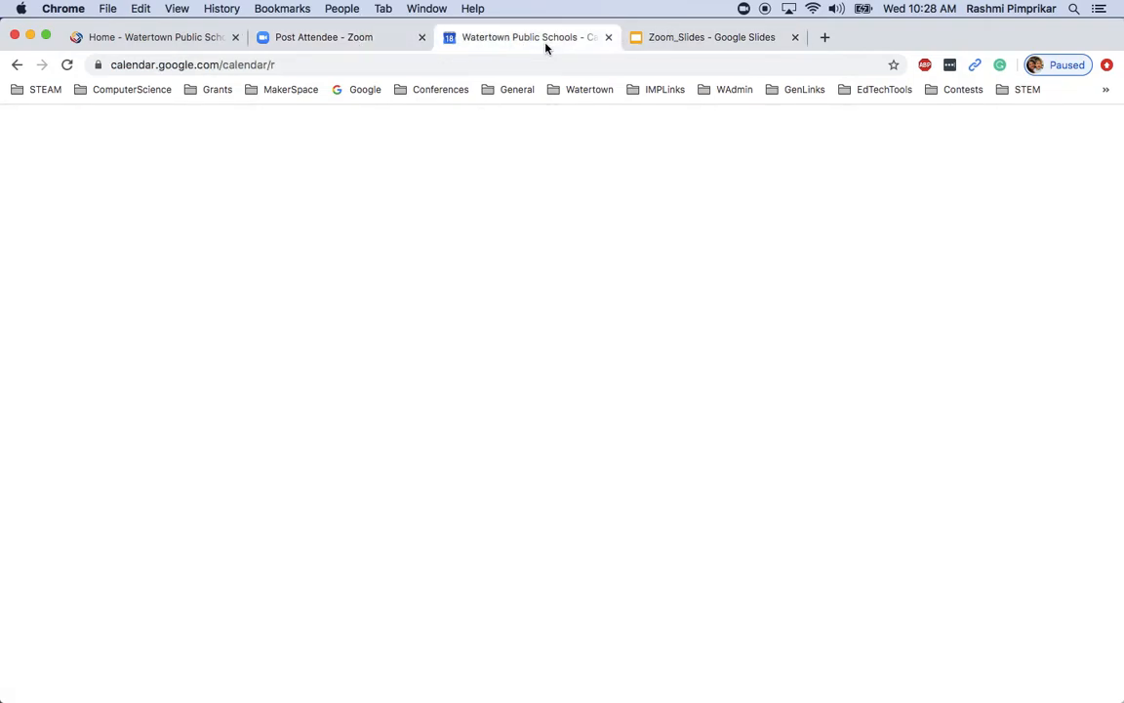
click(688, 39)
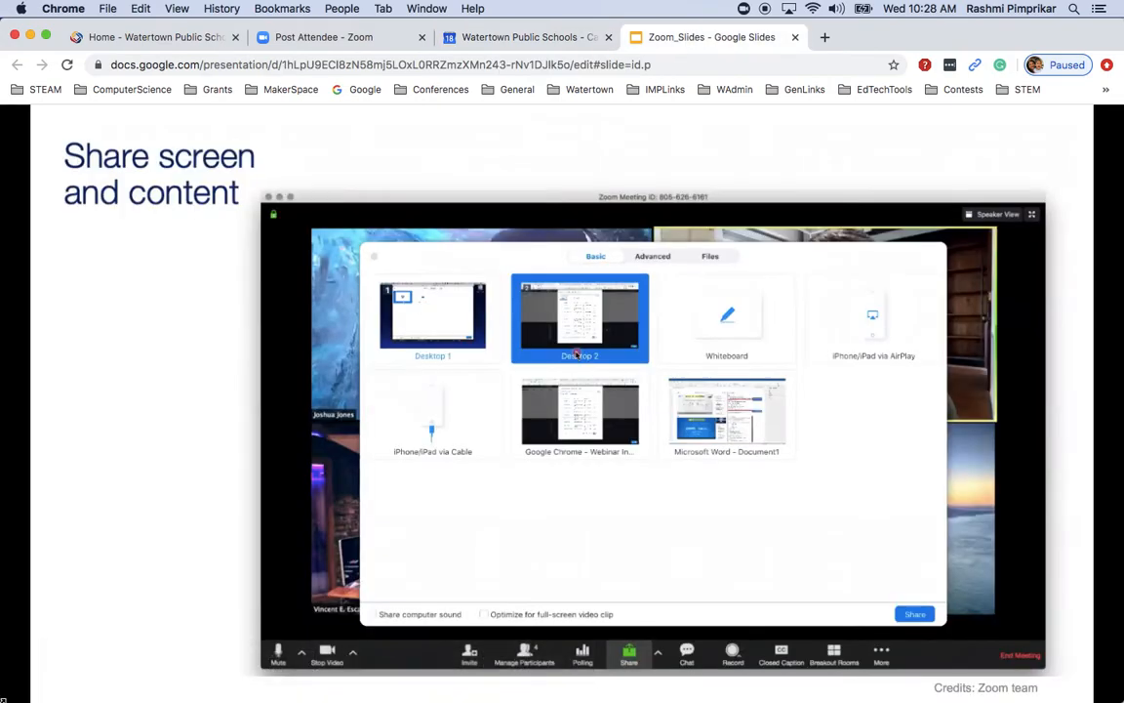
key(ctrl+Up)
click(198, 150)
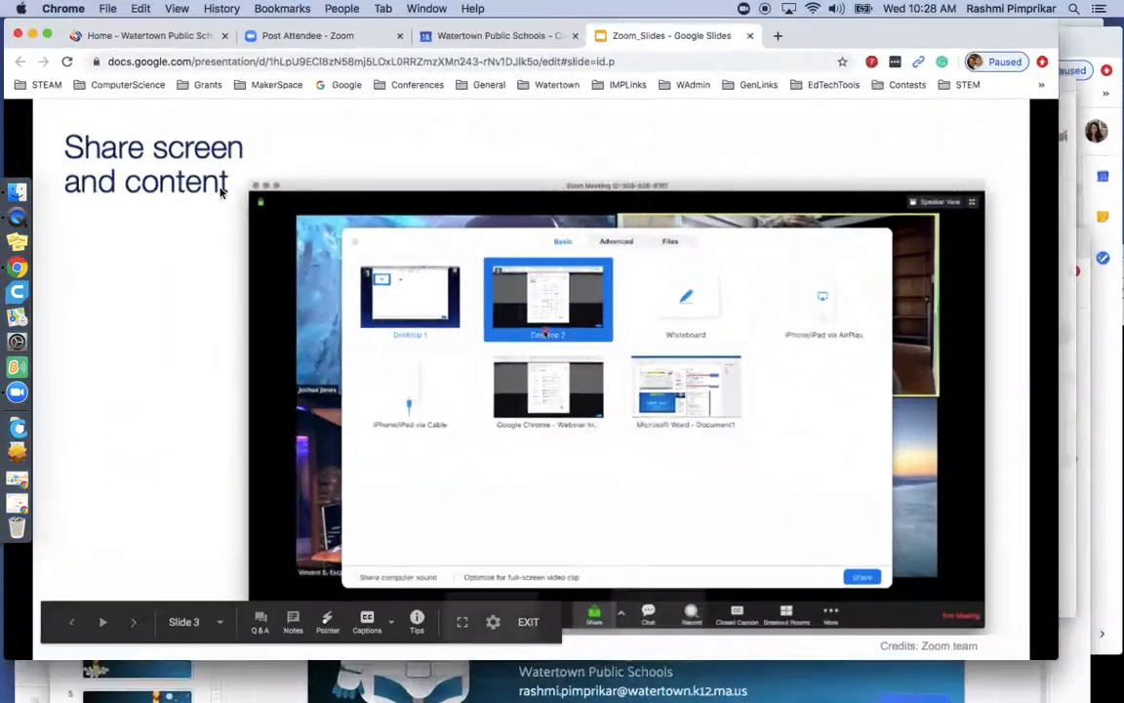
click(17, 391)
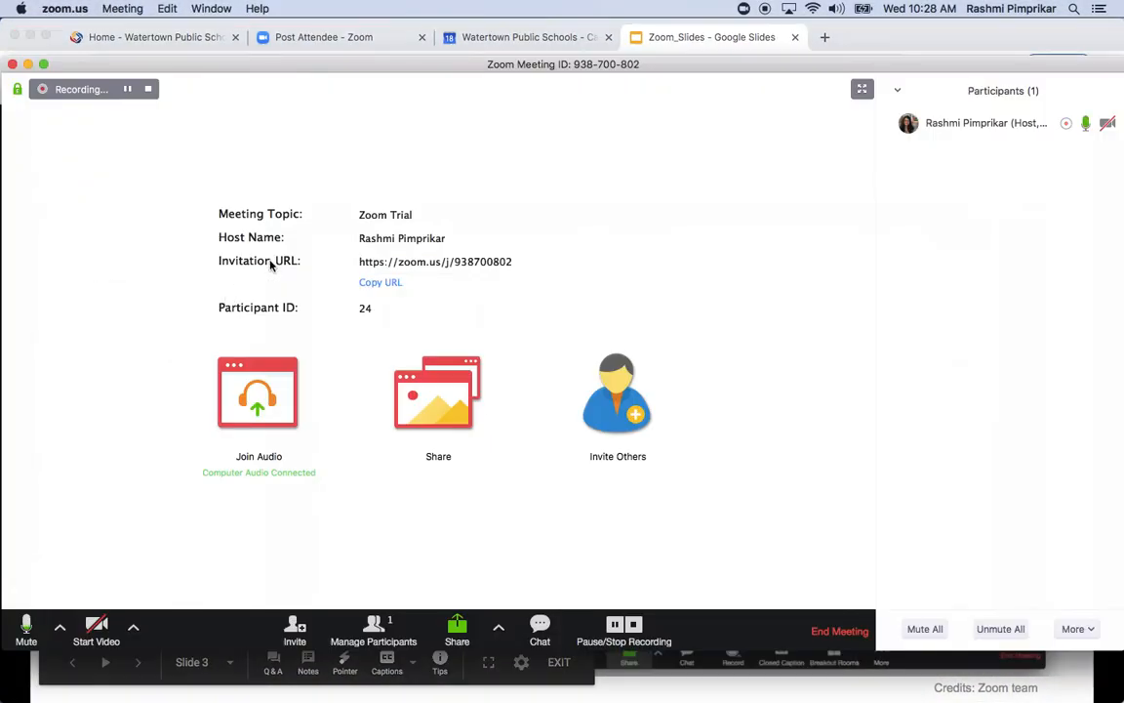
Check the share choices without sharing, then show the options for how many participants can share
drag(659, 65, 685, 68)
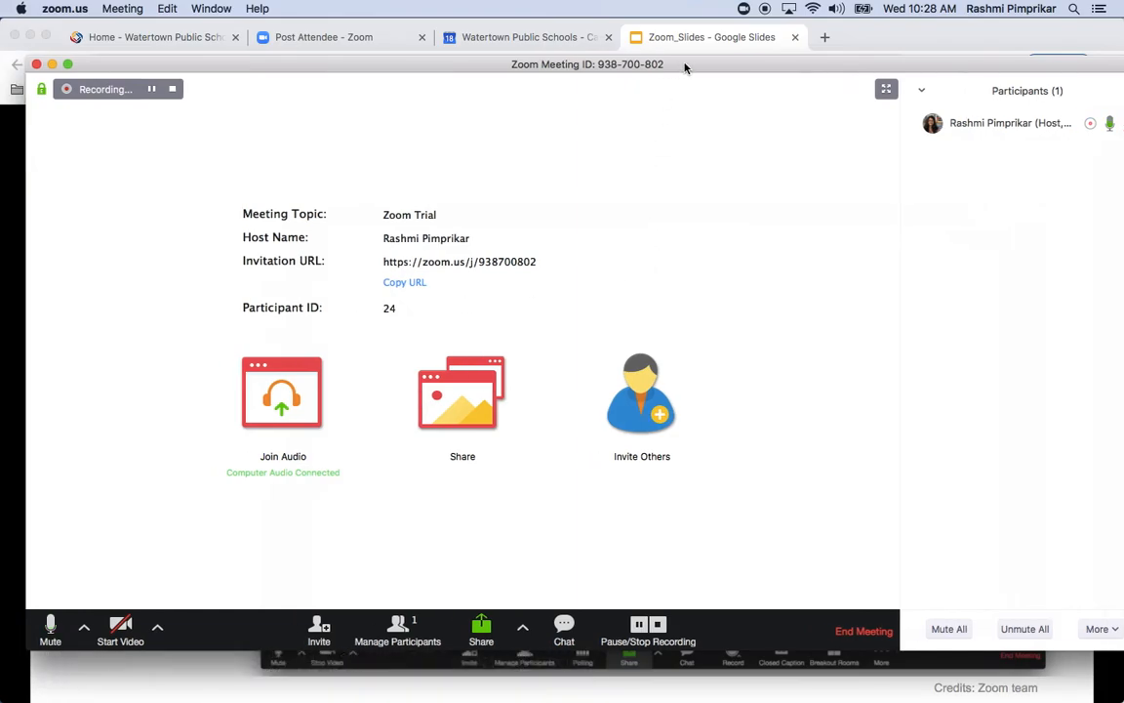
click(482, 631)
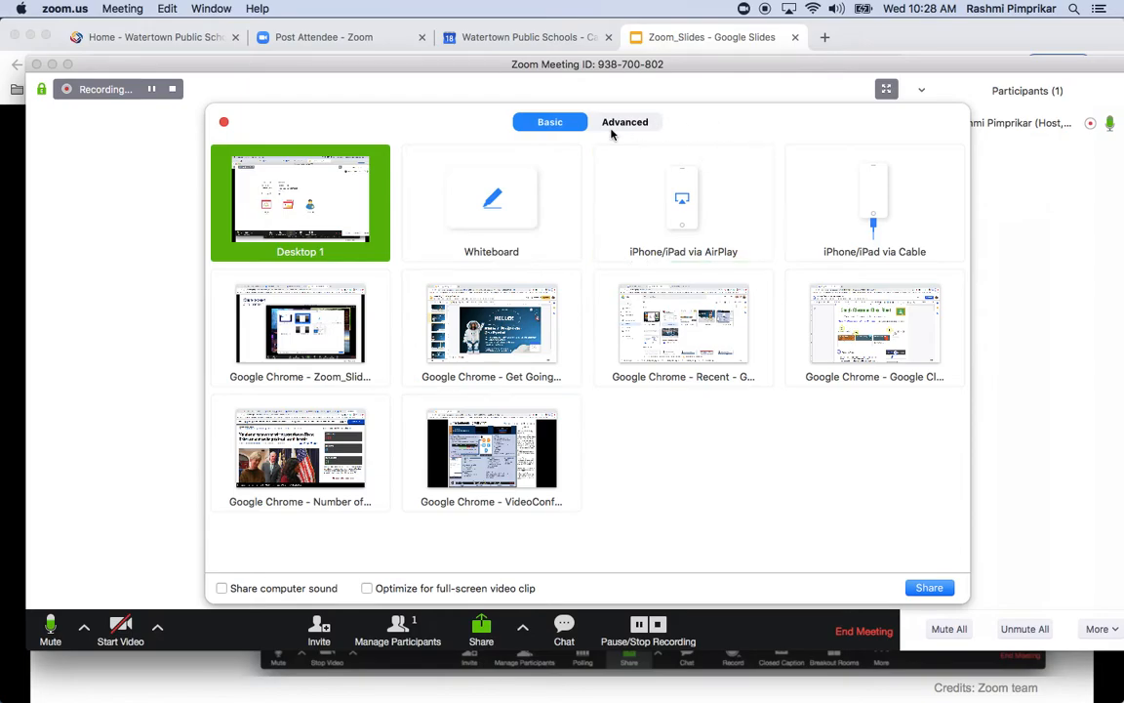
click(223, 121)
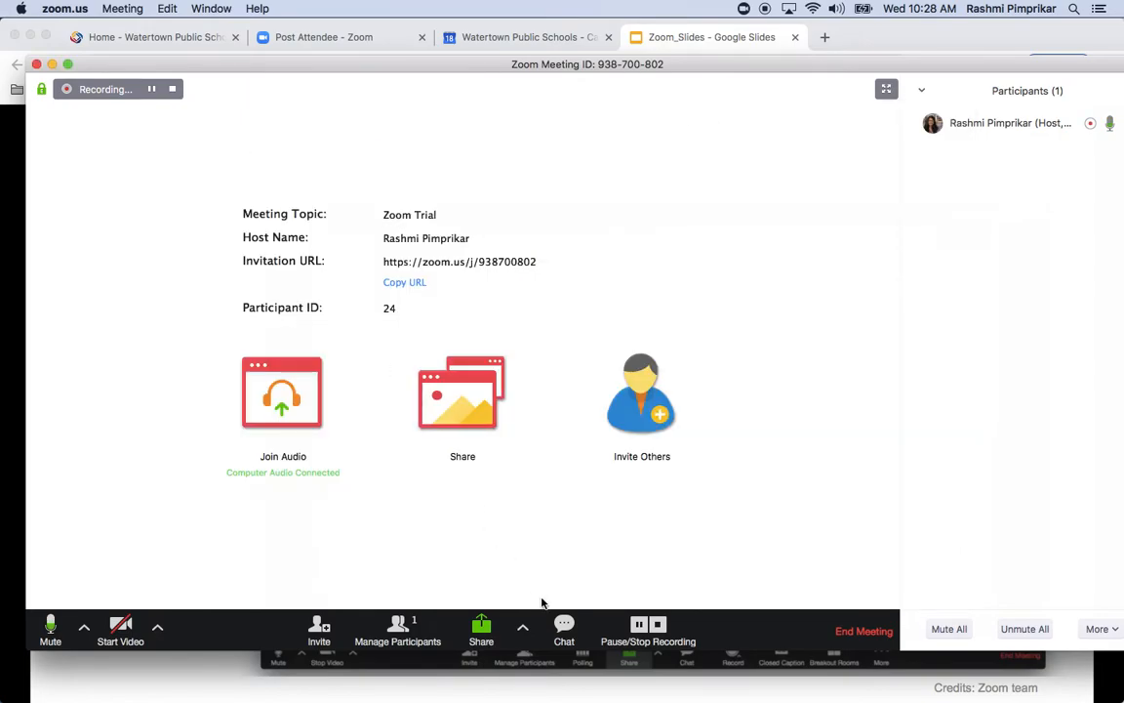
click(522, 629)
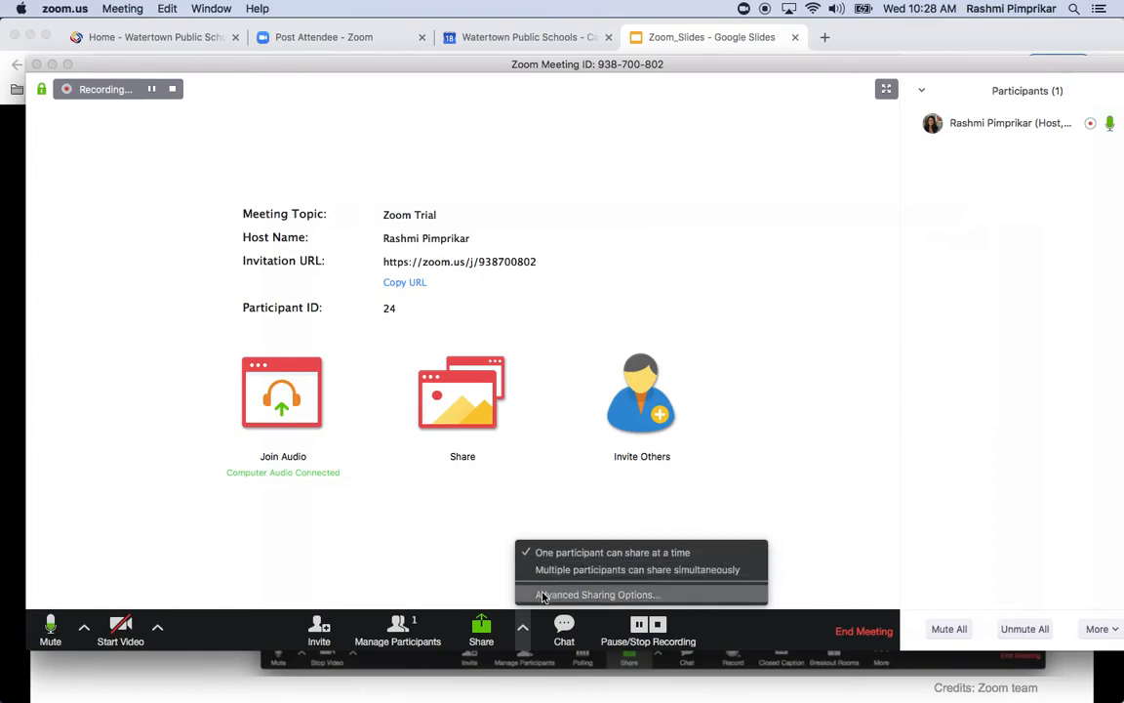
Share the Chrome window with the Boston Globe coronavirus article and bring it to the front
click(481, 630)
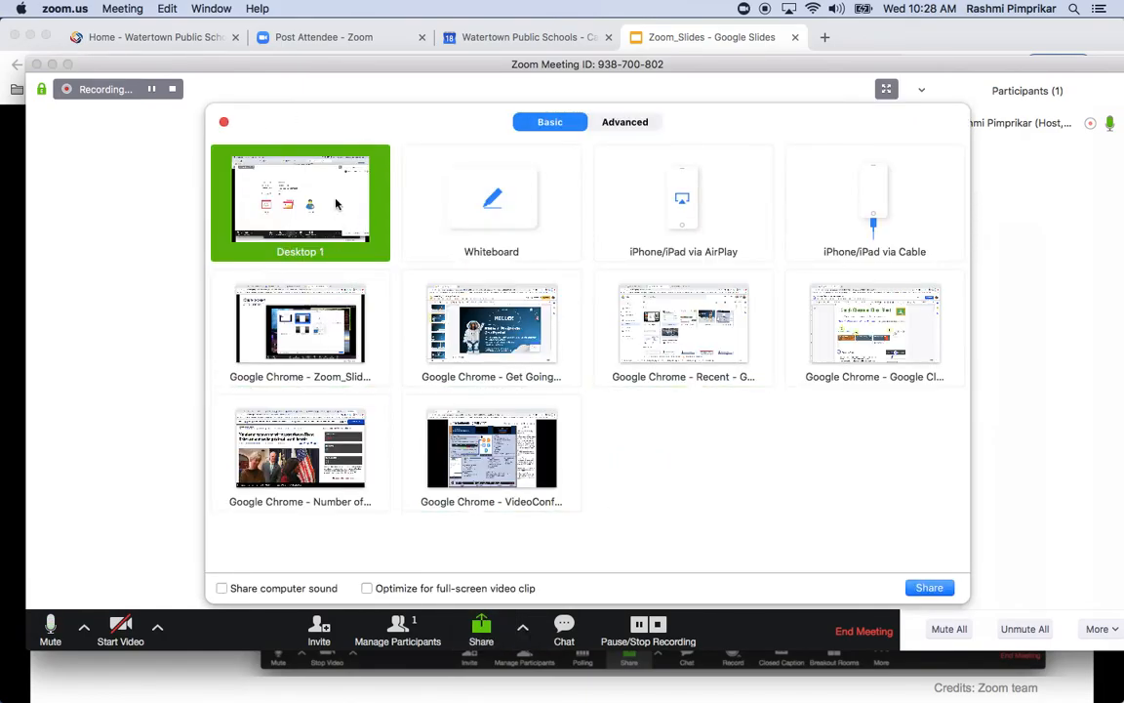
click(435, 243)
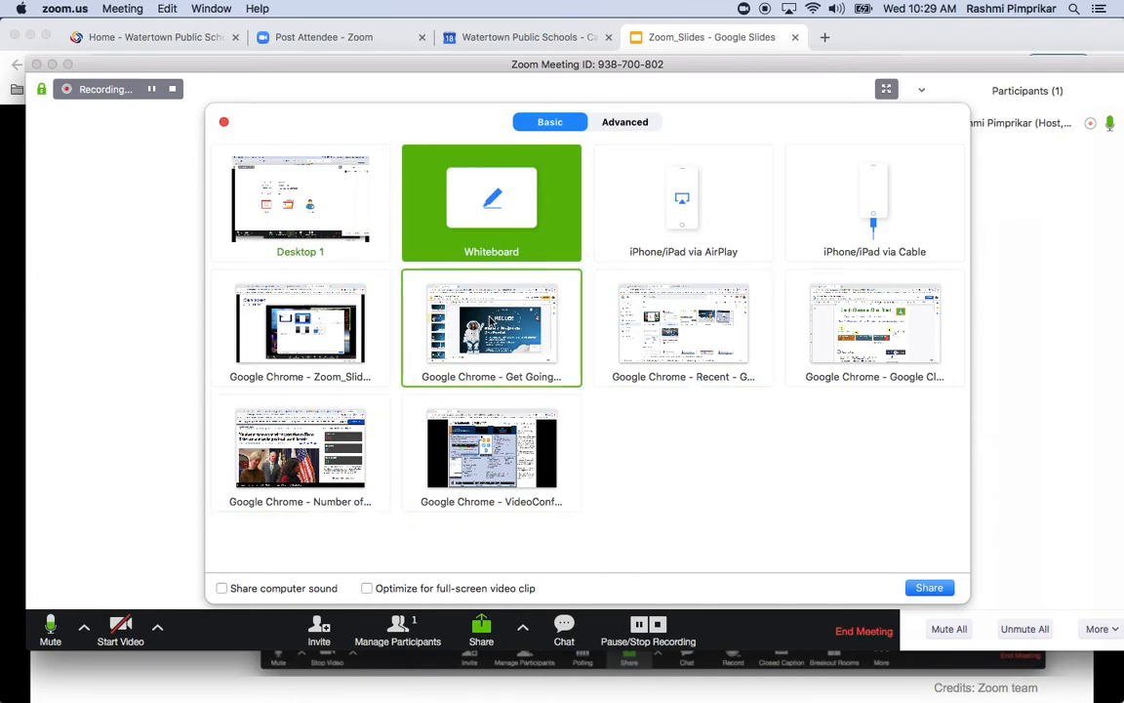
click(331, 451)
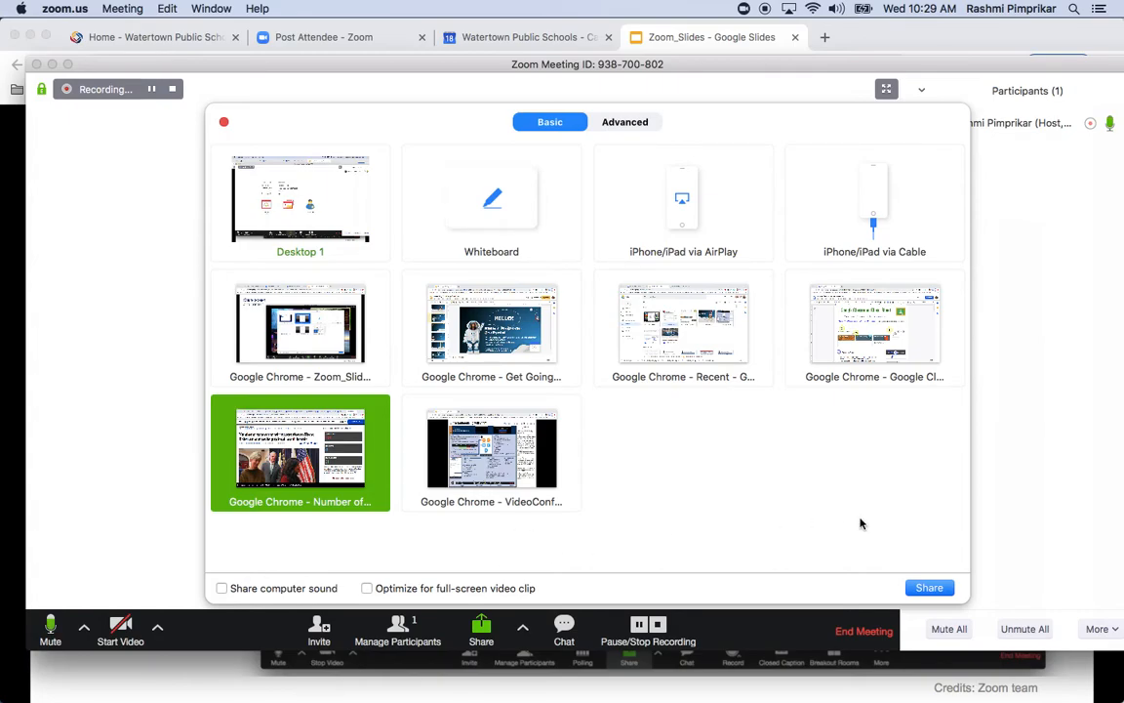
click(934, 588)
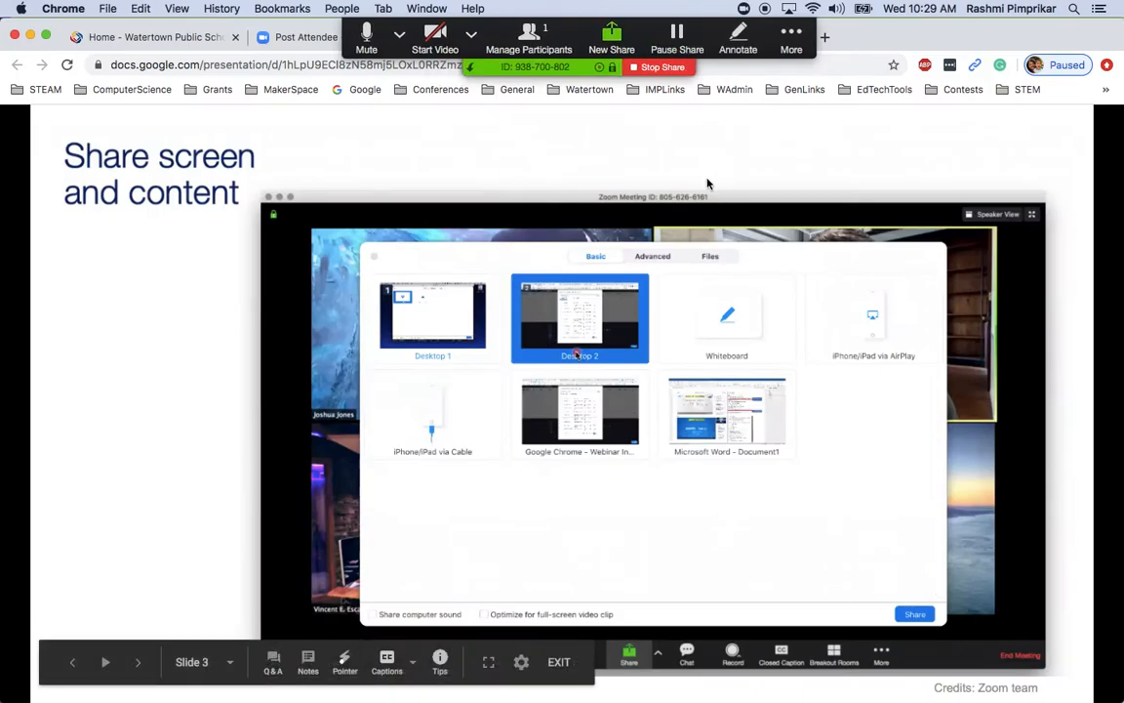
mouse_move(3, 346)
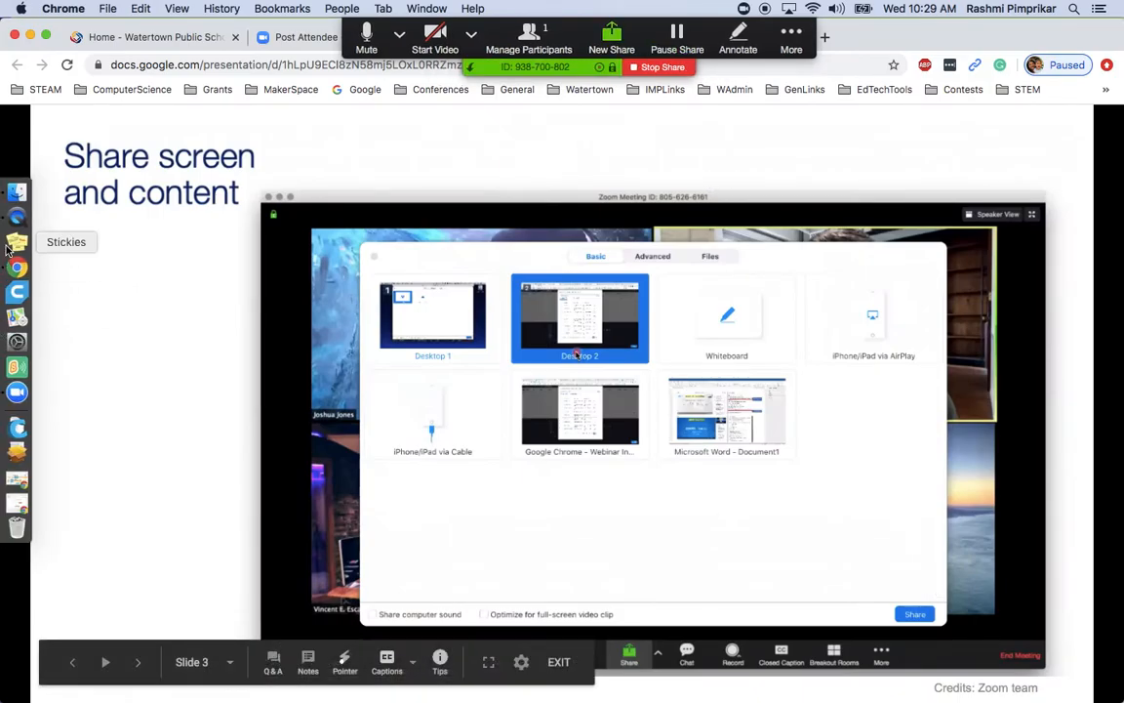
key(ctrl+Down)
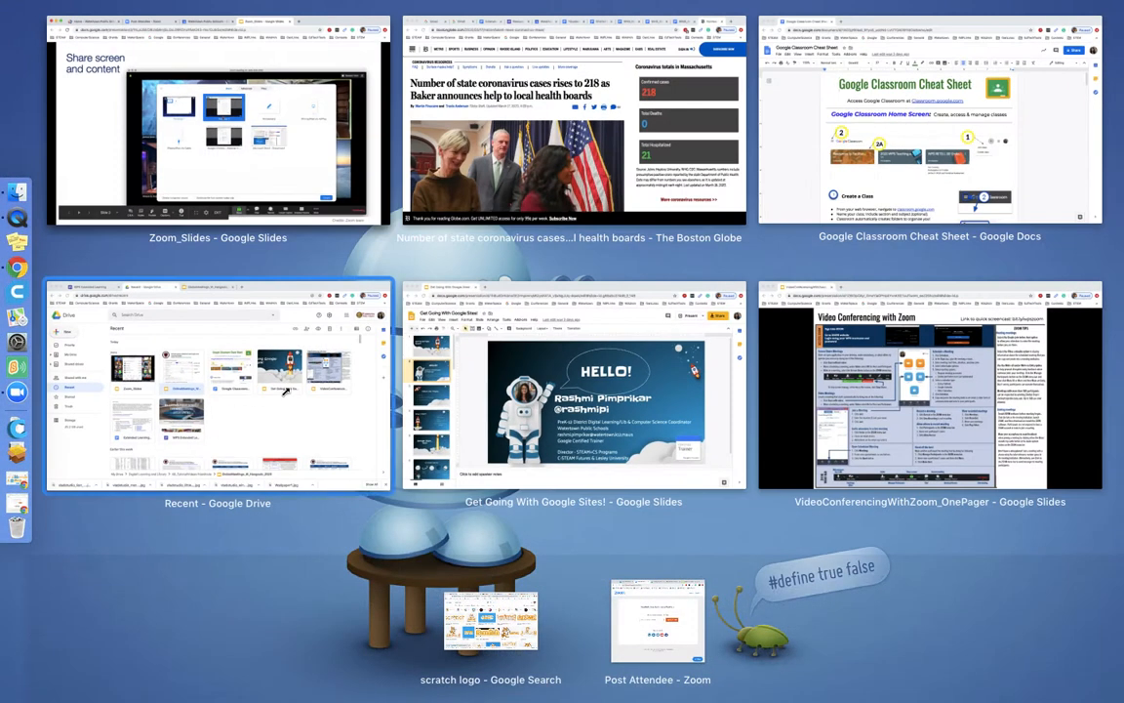
click(521, 157)
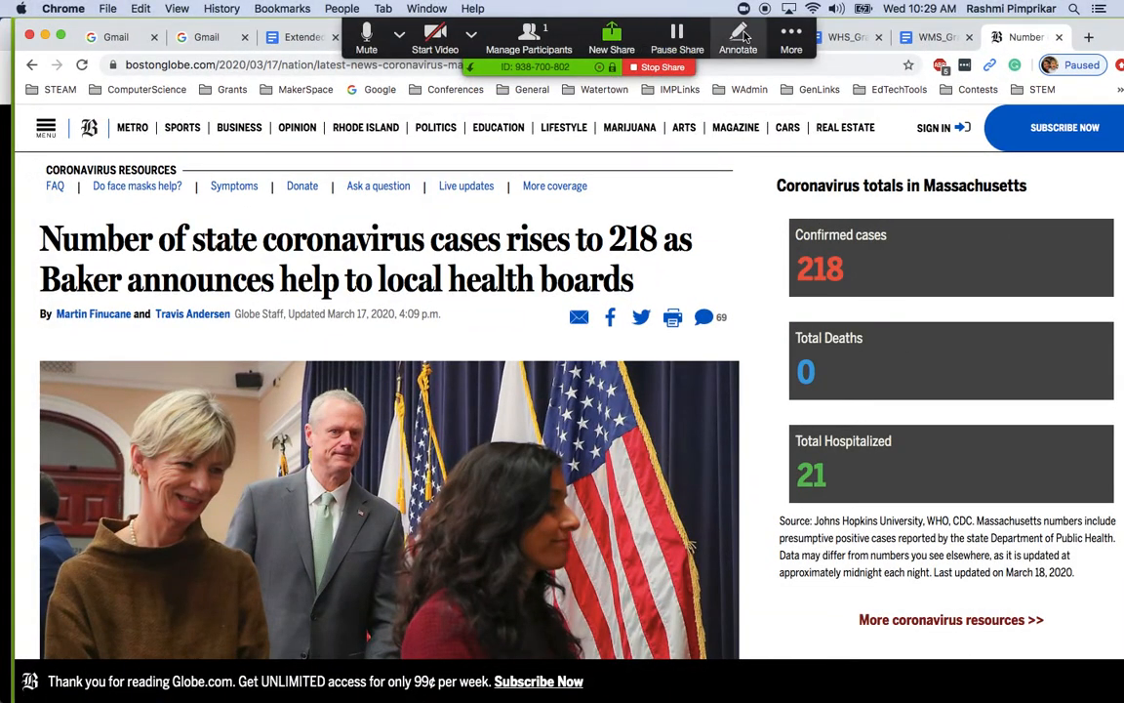
Turn on annotation and draw a red straight line across the Globe article's headline
click(749, 35)
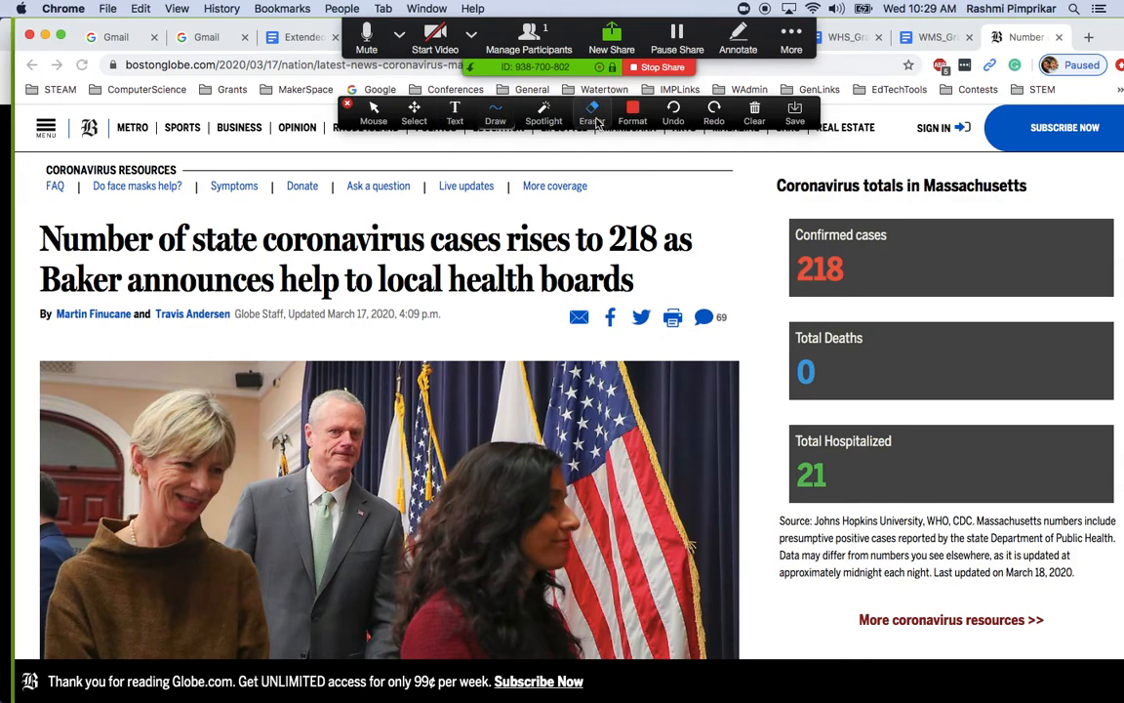
click(495, 113)
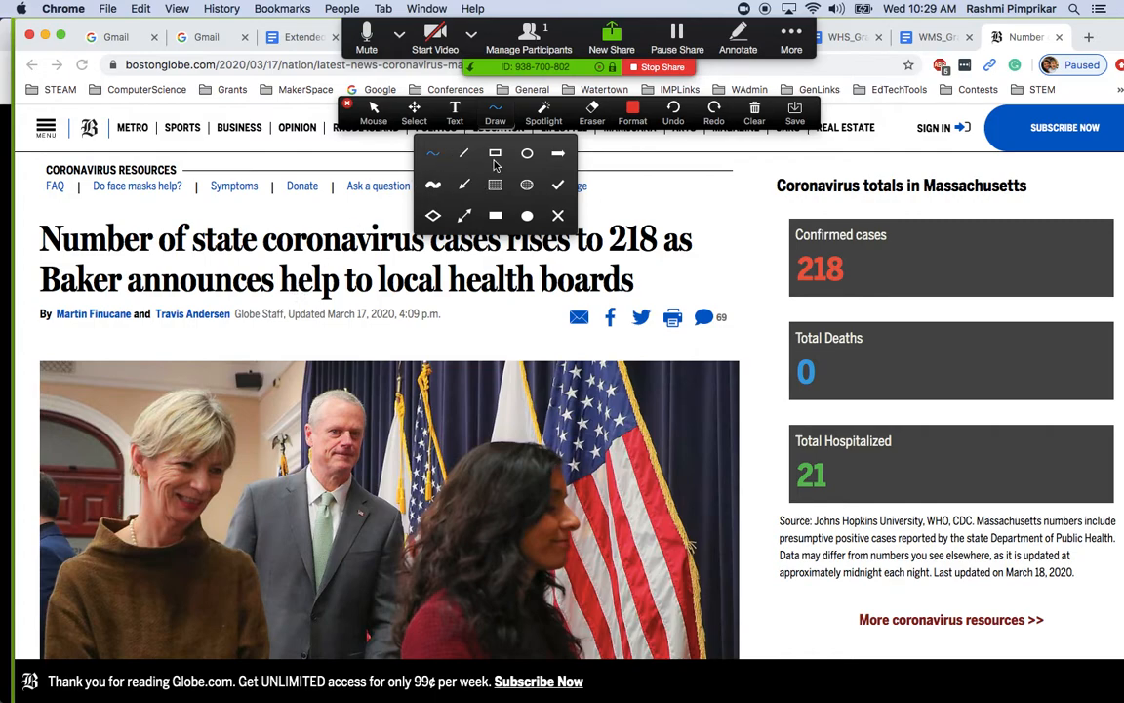
click(464, 184)
mouse_move(451, 287)
mouse_down()
mouse_move(645, 240)
mouse_move(673, 222)
mouse_up()
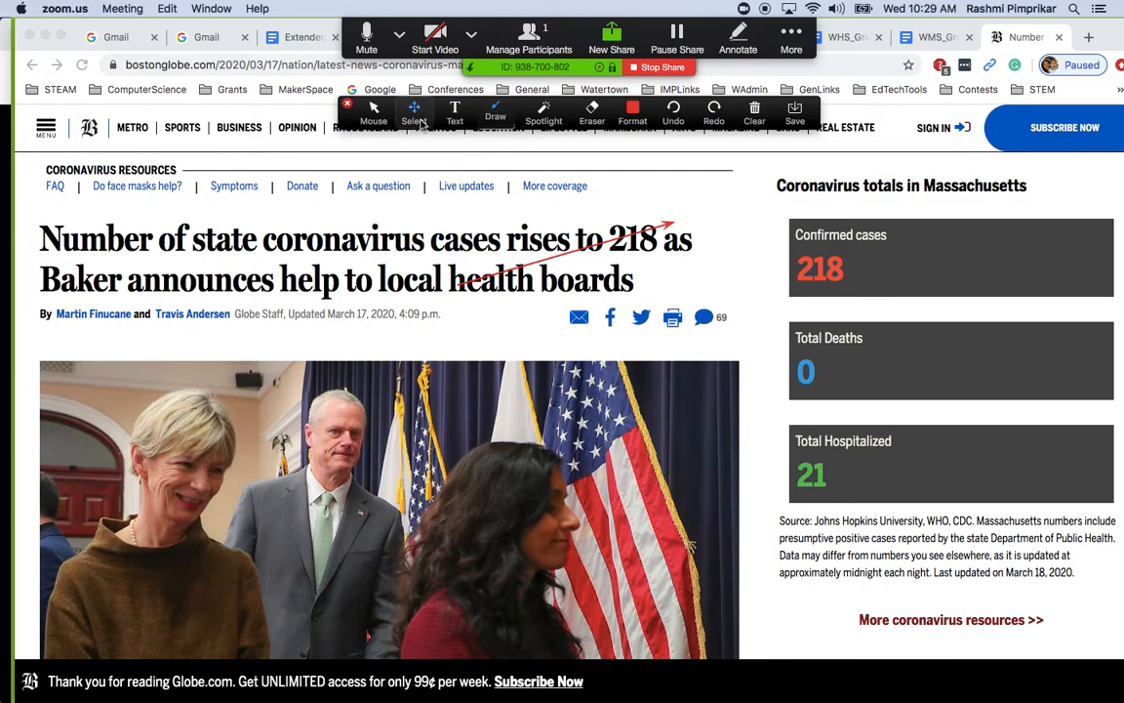
Switch the annotation pointer to the red spotlight dot
click(545, 119)
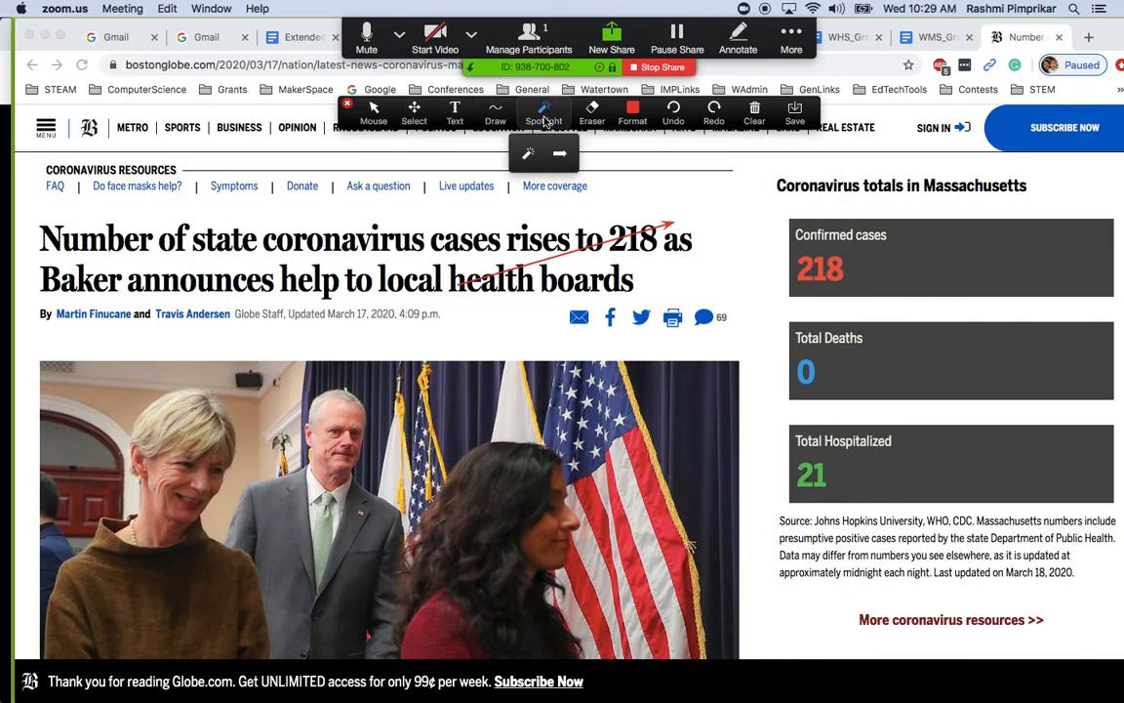
click(528, 153)
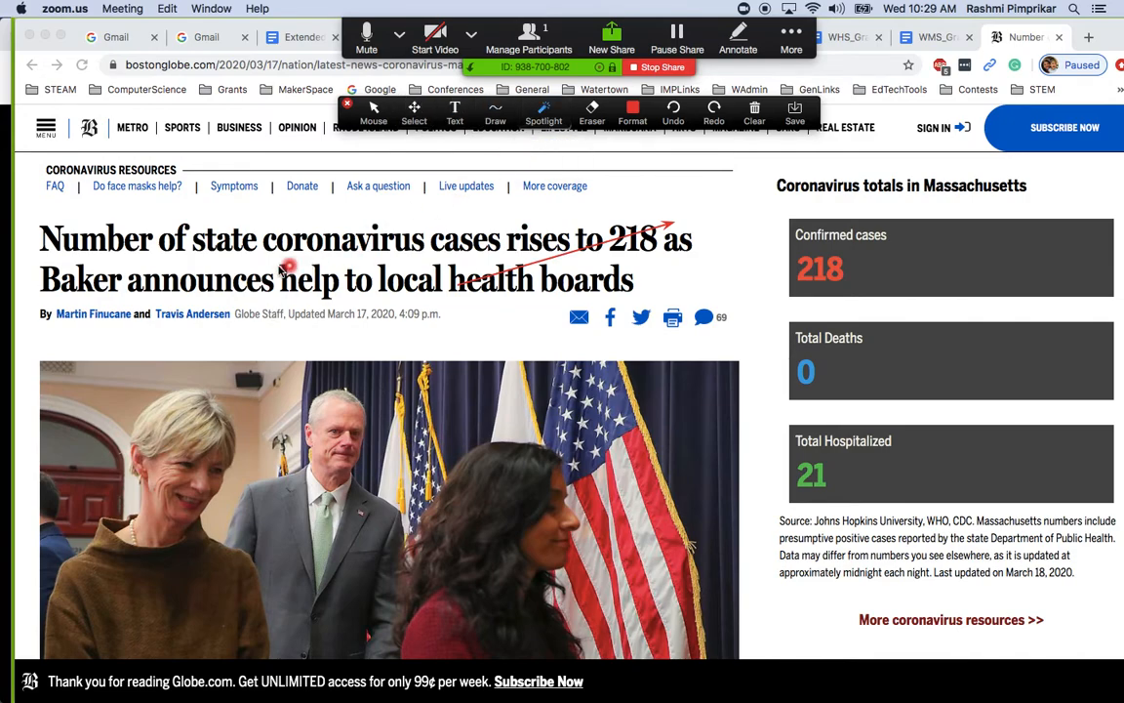
click(418, 244)
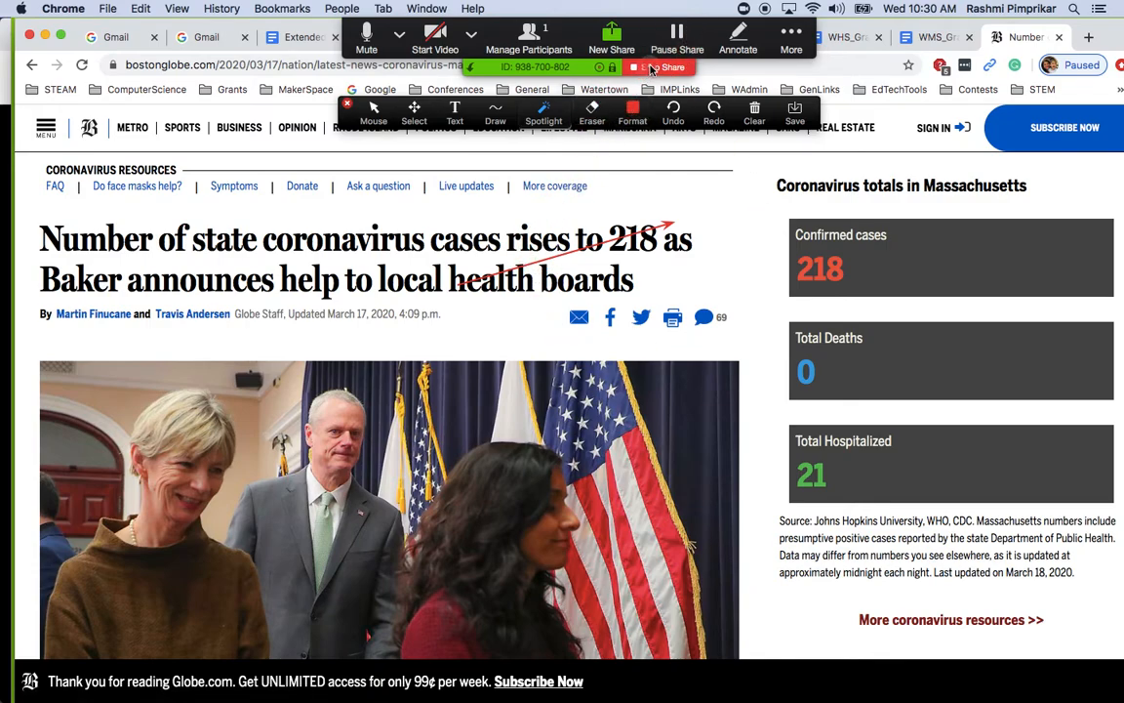
Replace the Globe share with the 'Get Going With Google Sites!' Chrome window, brought to the front
click(651, 68)
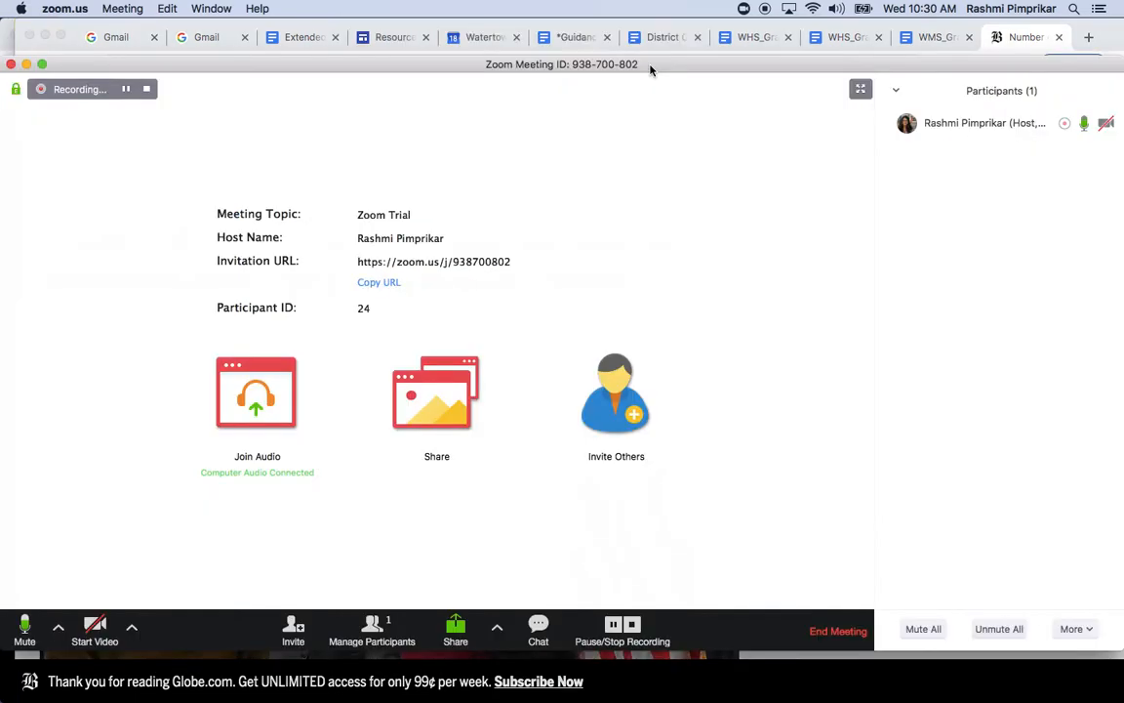
click(457, 632)
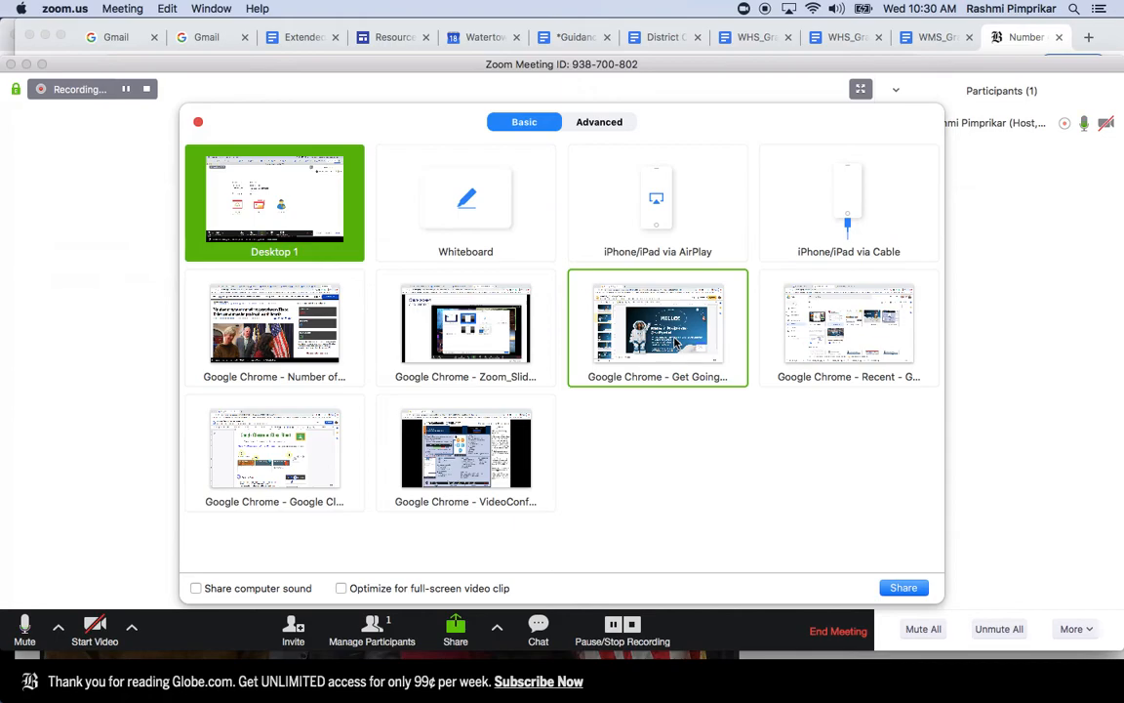
click(683, 352)
click(904, 588)
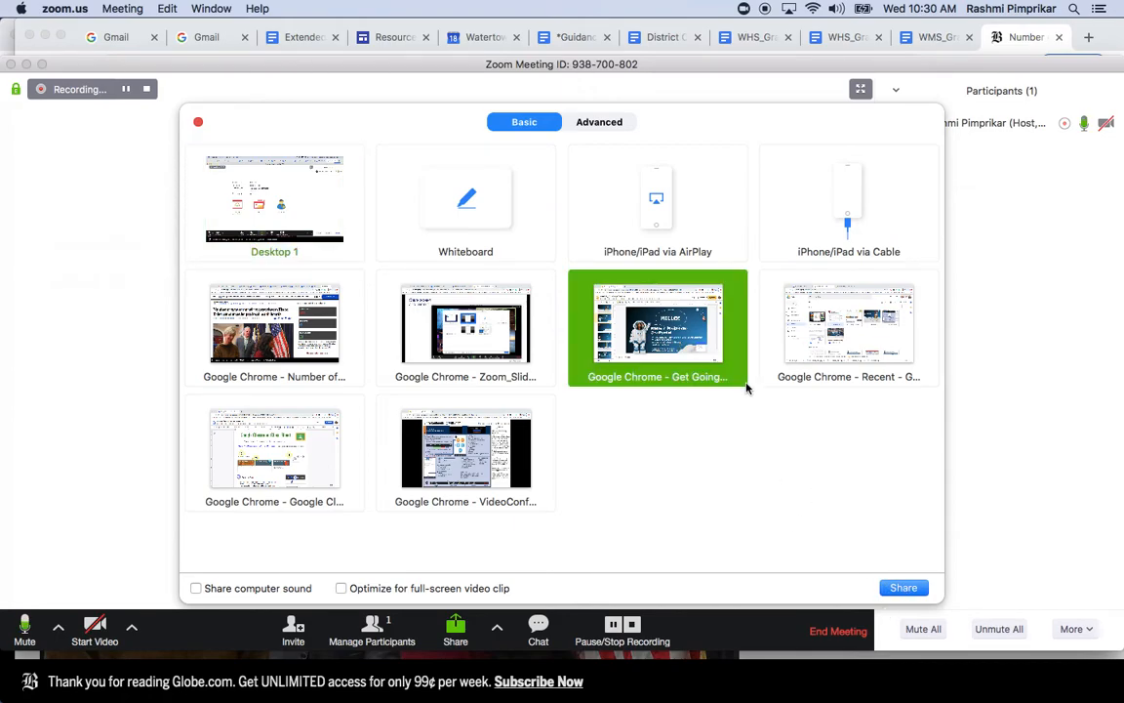
click(904, 589)
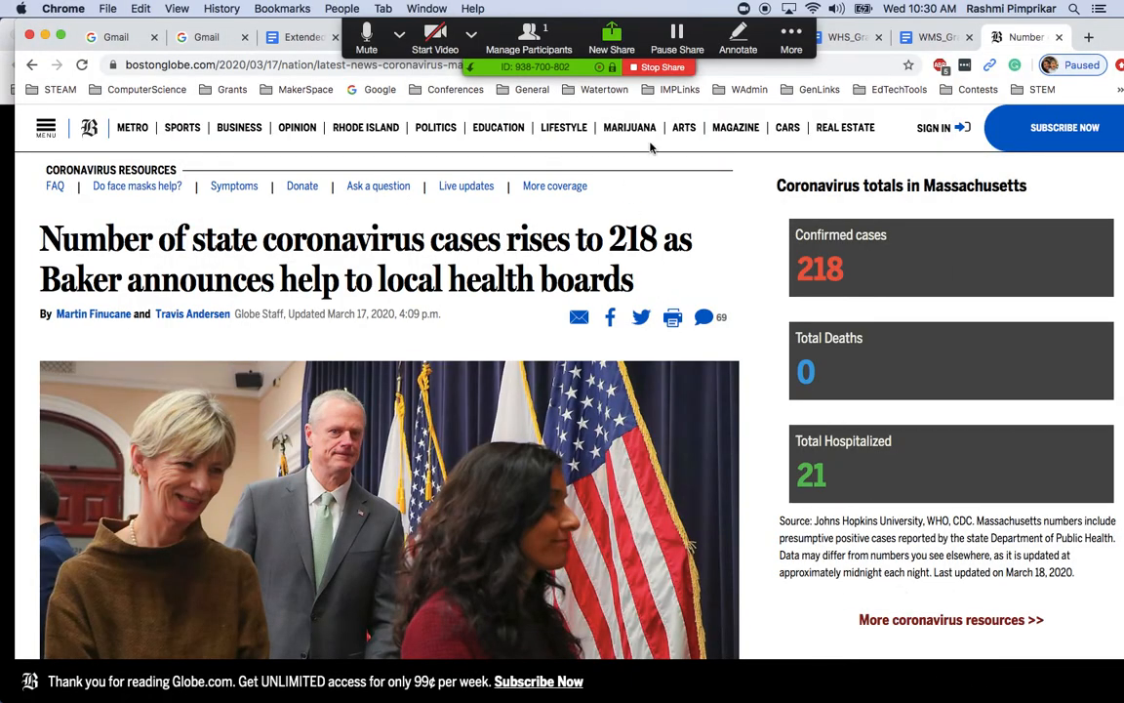
mouse_move(18, 408)
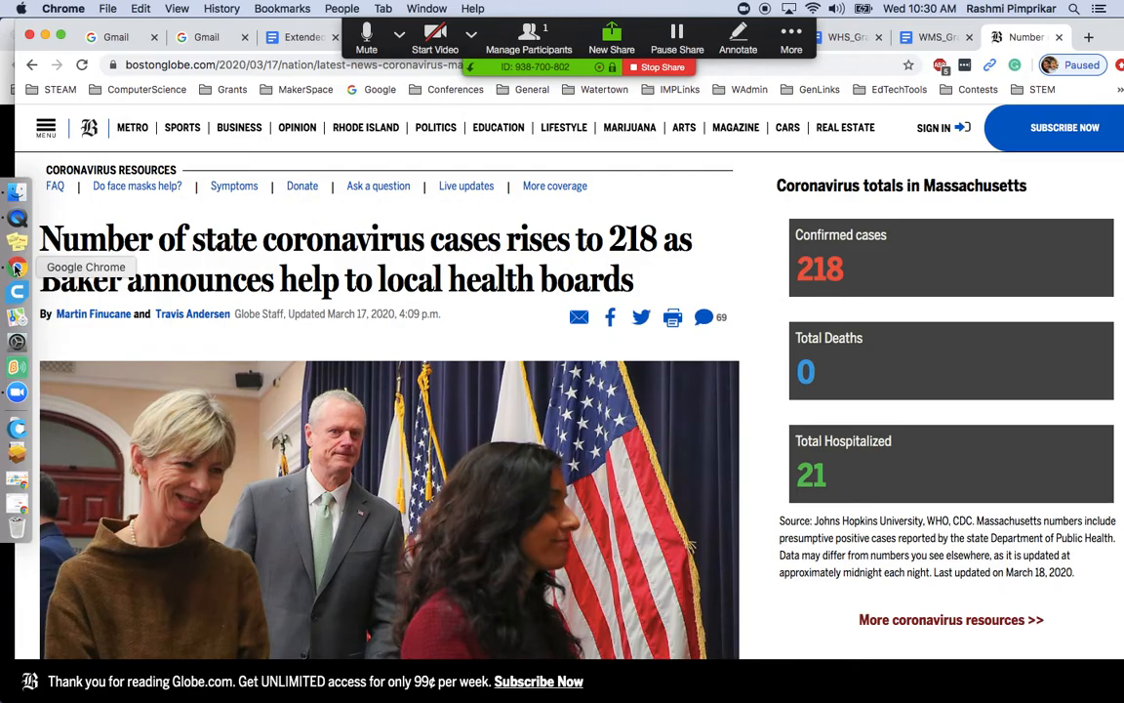
key(ctrl+Down)
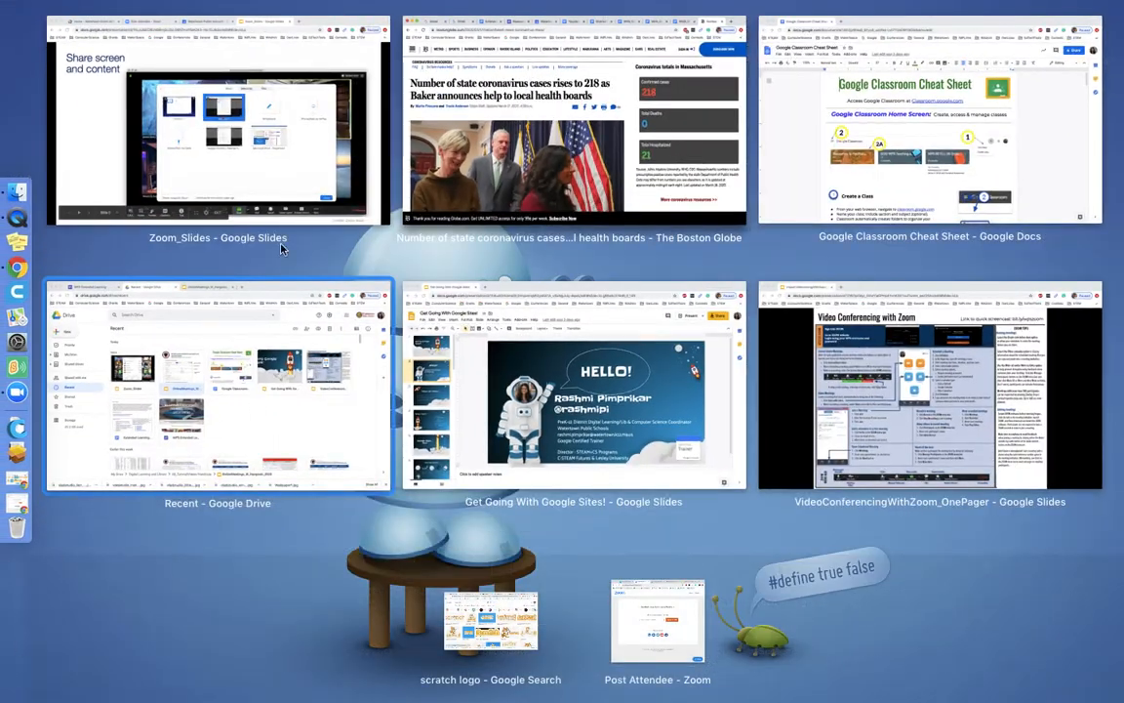
click(548, 448)
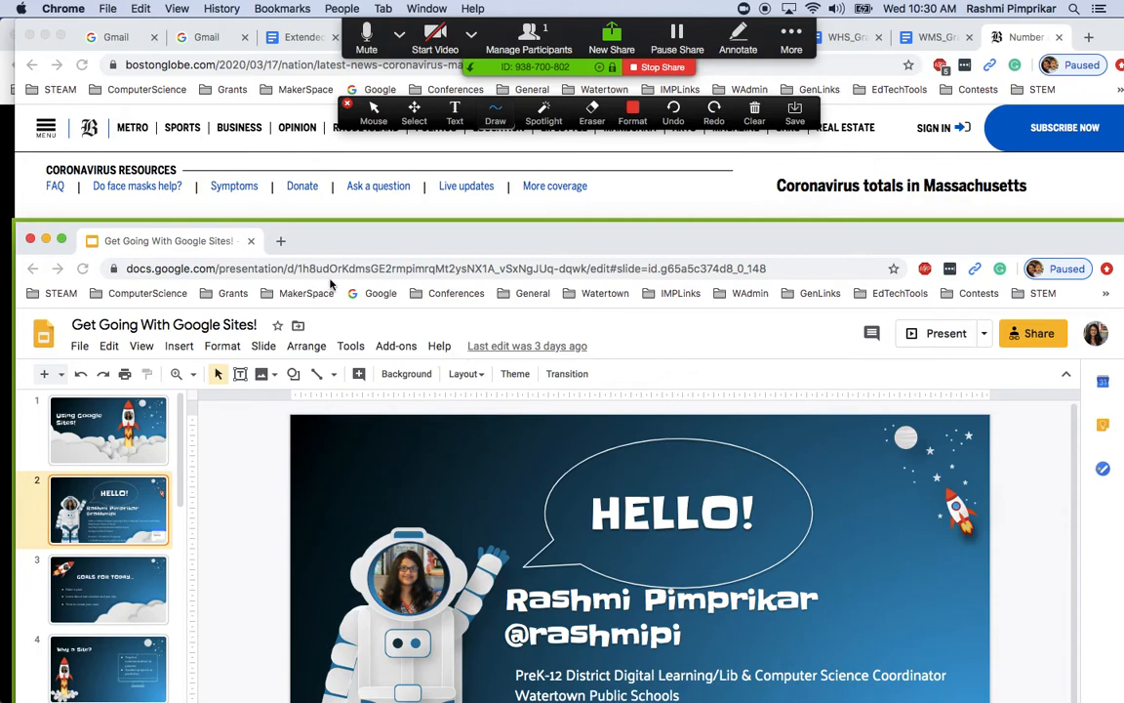
Draw red freehand strokes over the slide and add the text 'Watertown is awesome!'
drag(329, 242, 329, 164)
mouse_move(273, 426)
mouse_down()
mouse_move(415, 493)
mouse_move(520, 452)
mouse_move(561, 484)
mouse_up()
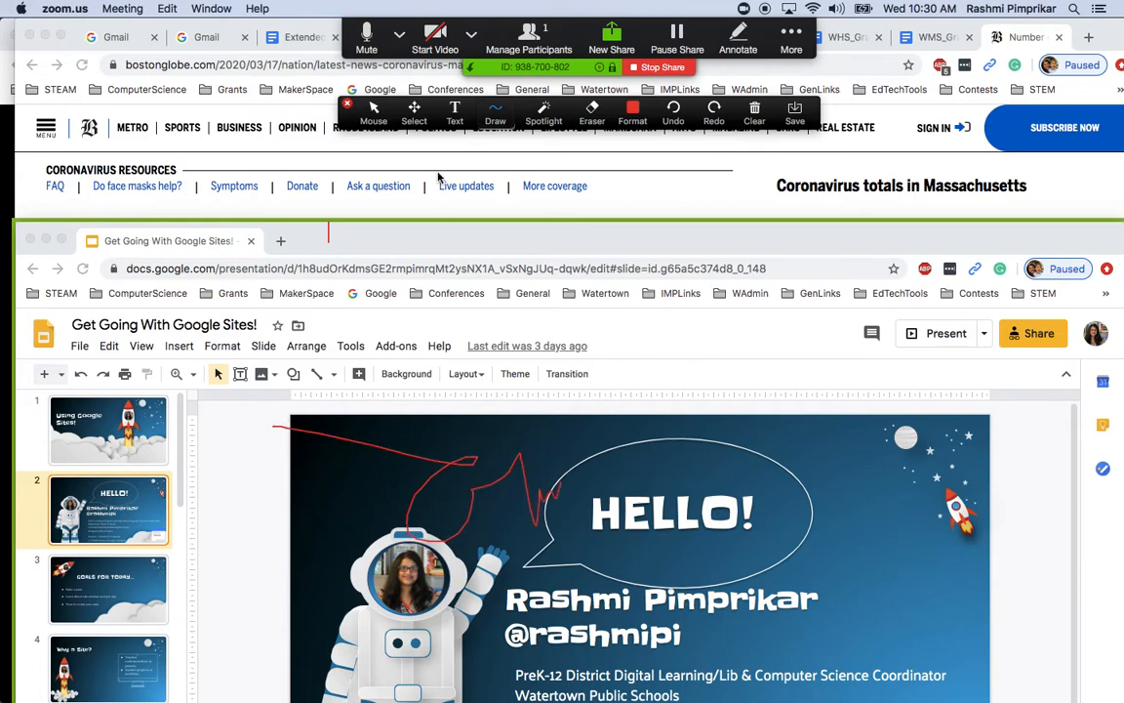
click(454, 115)
click(459, 426)
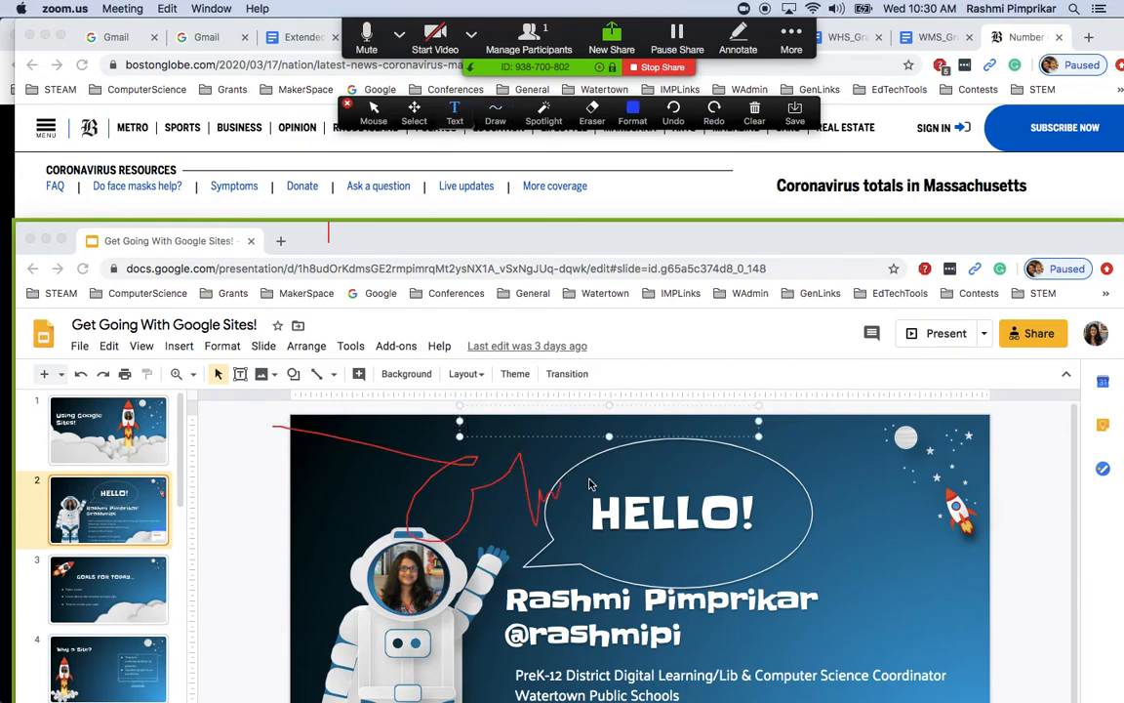
text(Watertown is)
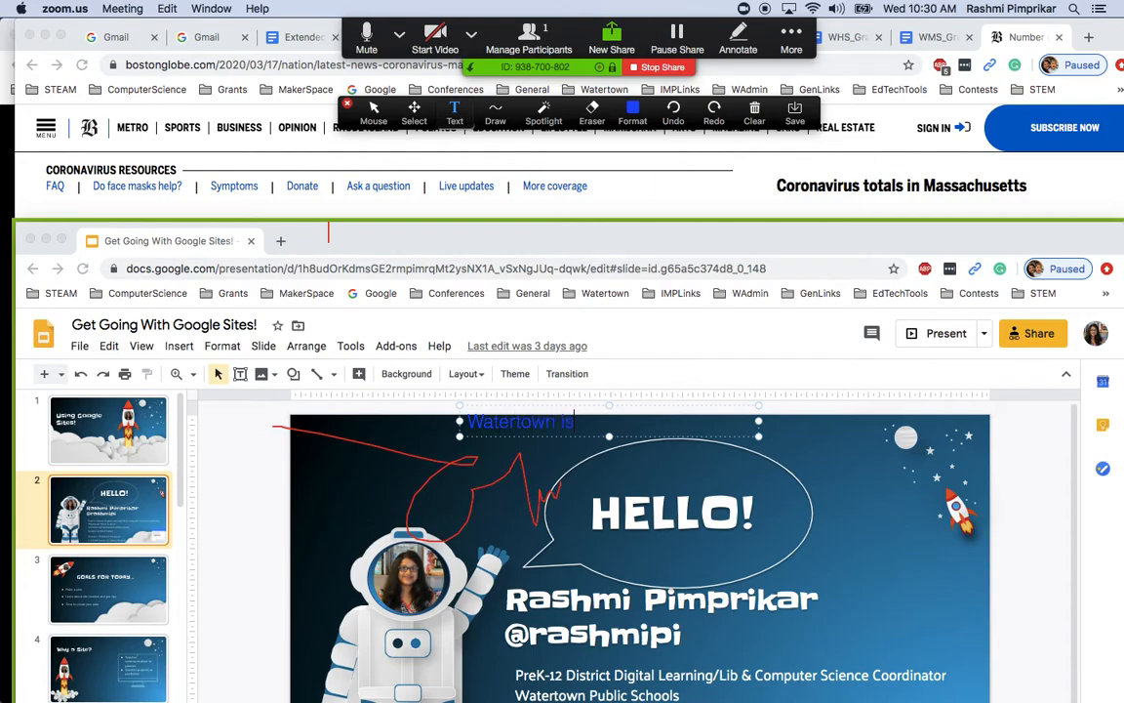
text( awesome!)
Erase the 'Watertown is awesome!' text and the red scribble with the Eraser
click(591, 114)
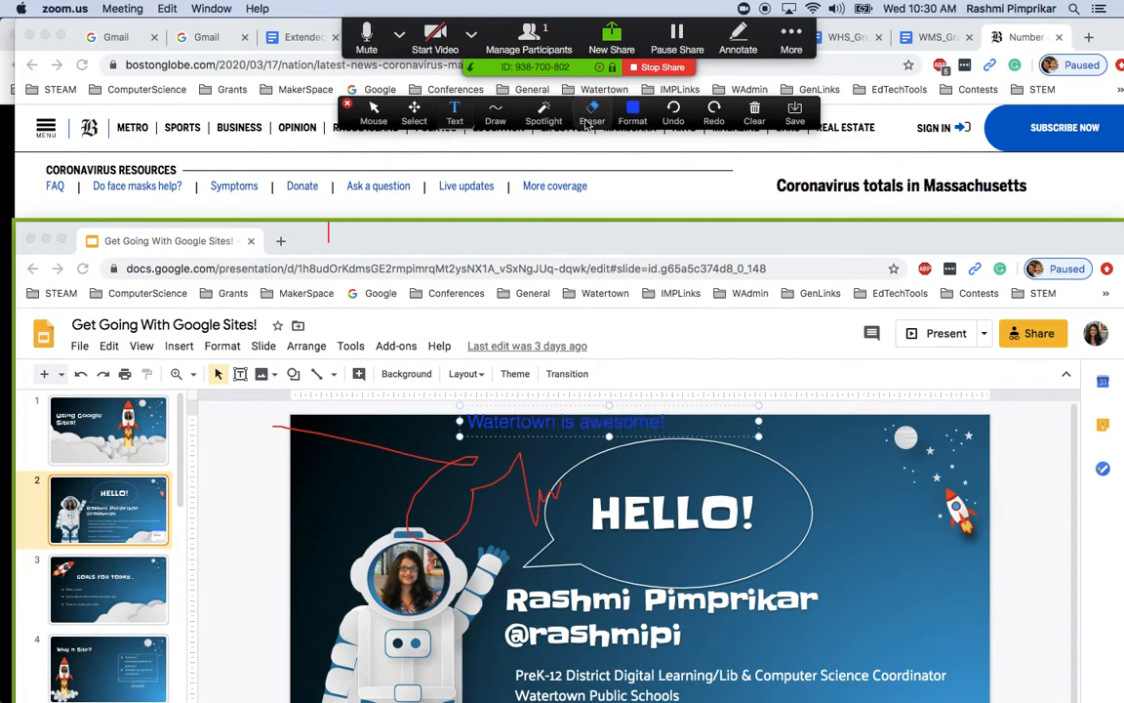
click(565, 428)
click(351, 445)
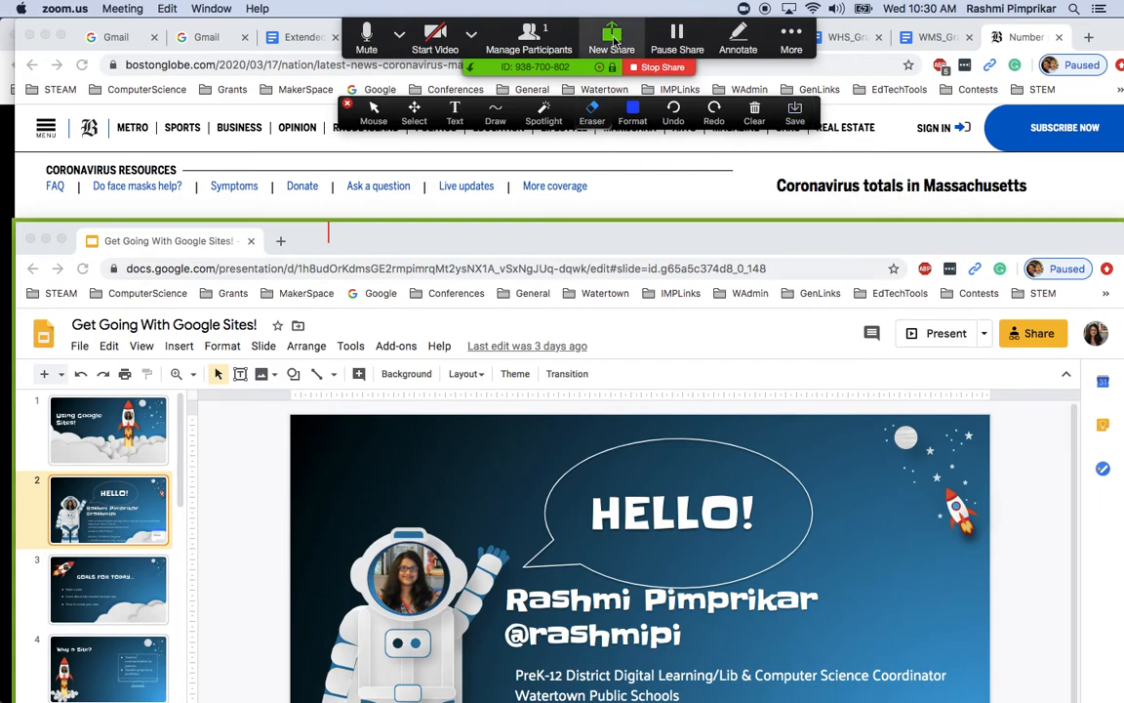
Switch the share from the Google Sites slides to the Google Classroom Cheat Sheet window, brought forward
click(612, 39)
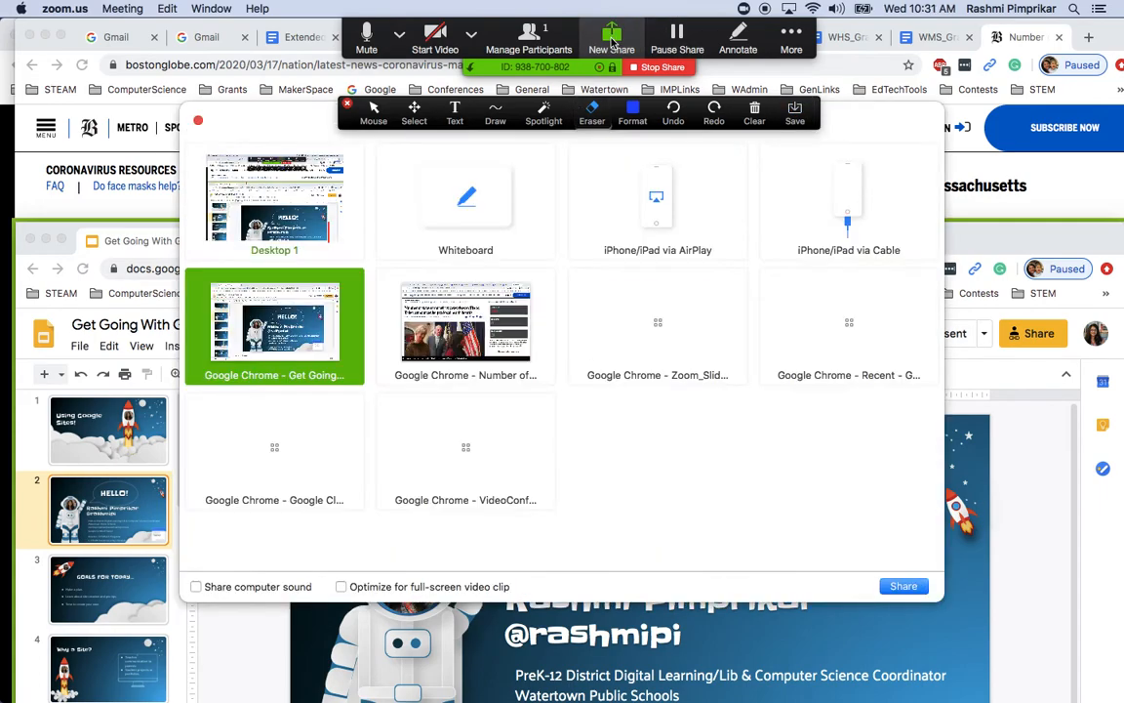
click(310, 448)
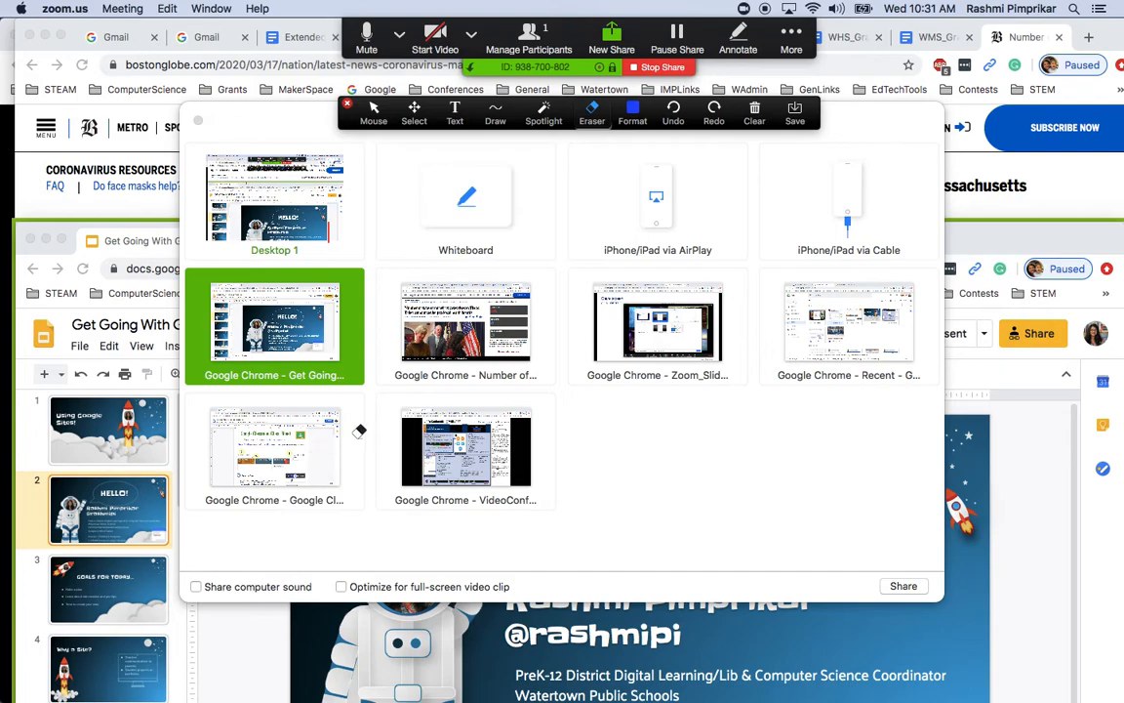
click(656, 69)
click(286, 415)
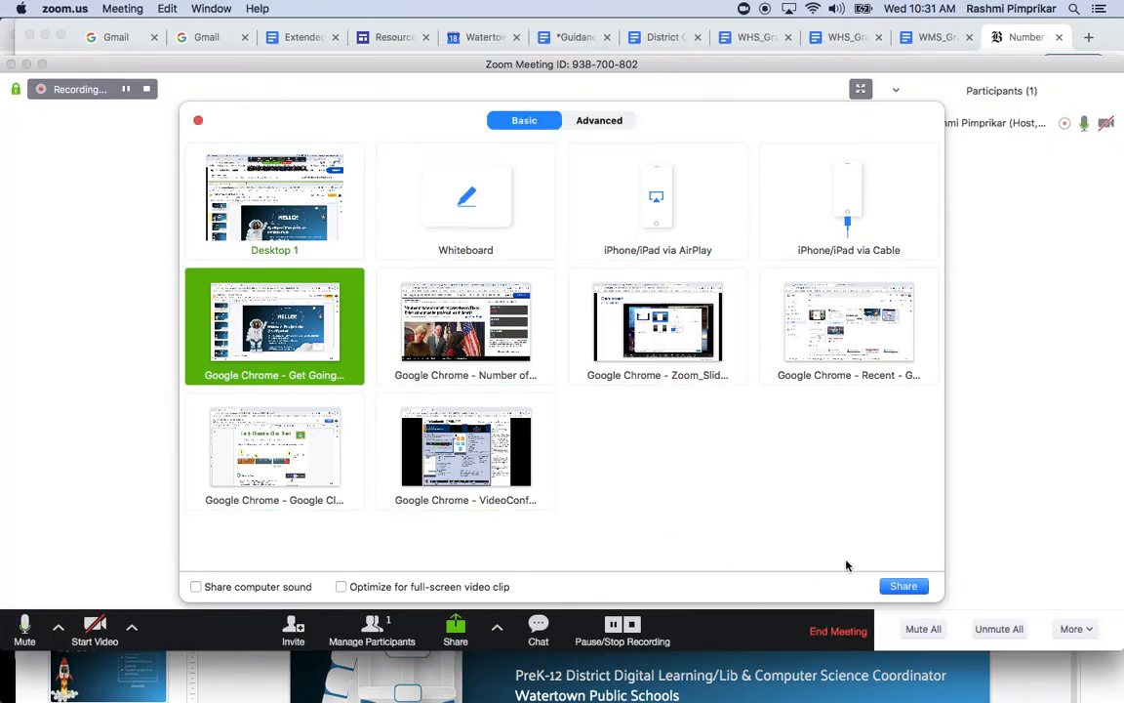
click(420, 447)
click(312, 452)
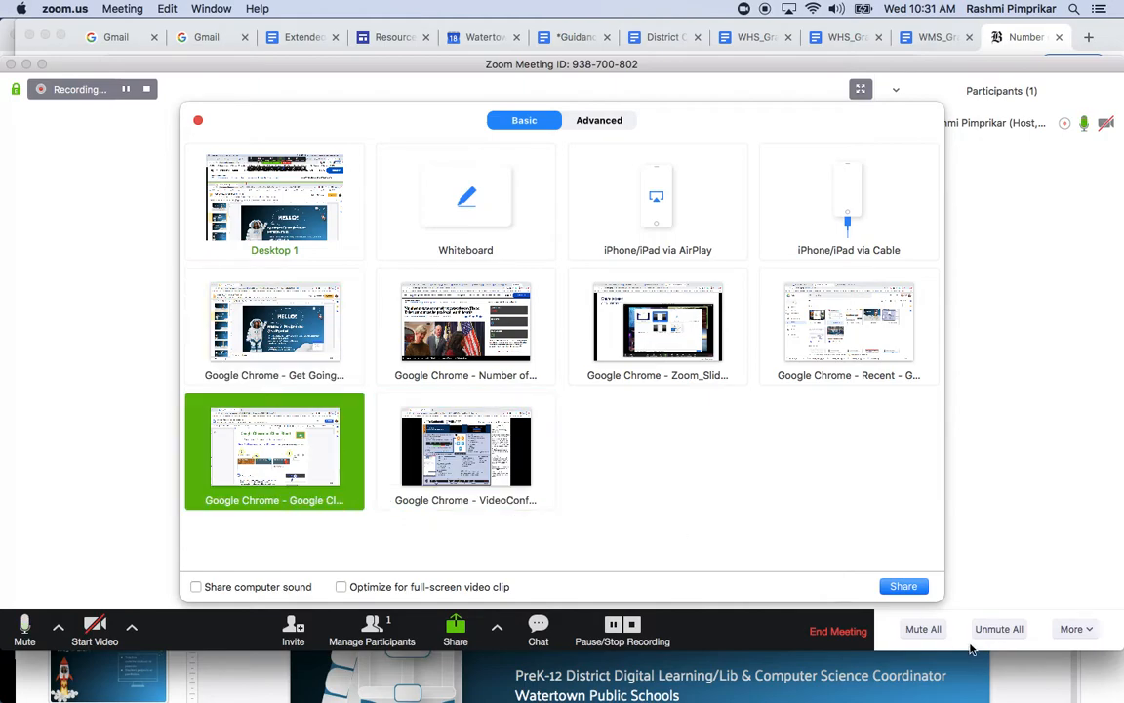
click(876, 586)
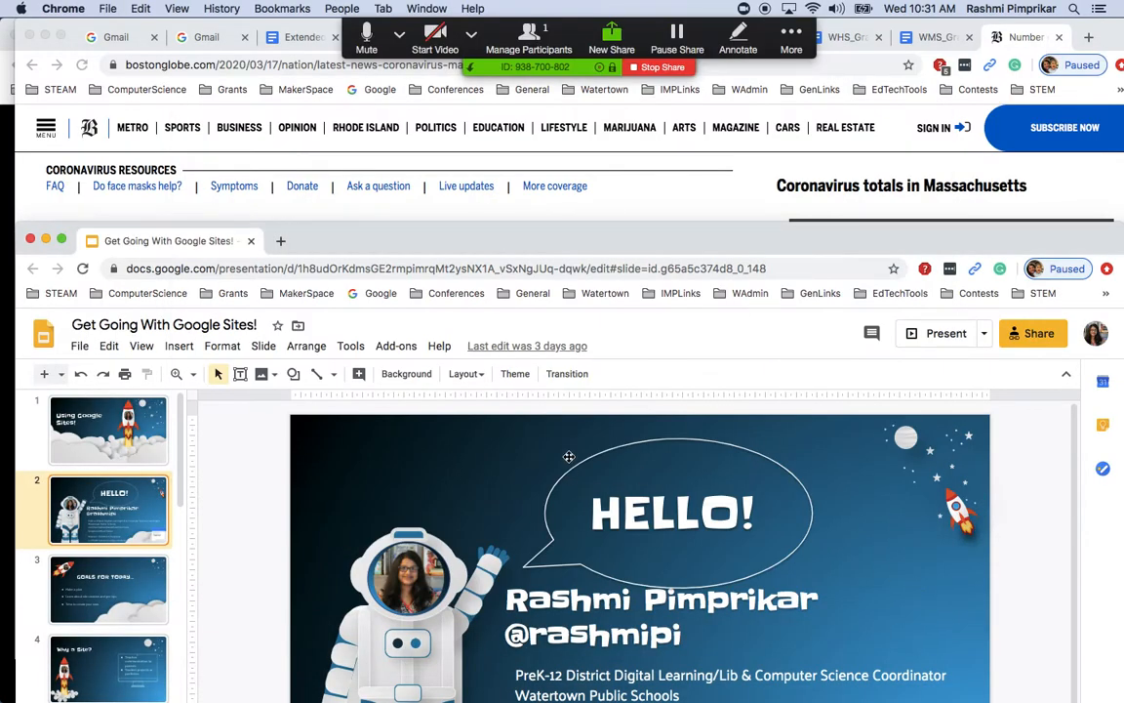
mouse_move(17, 385)
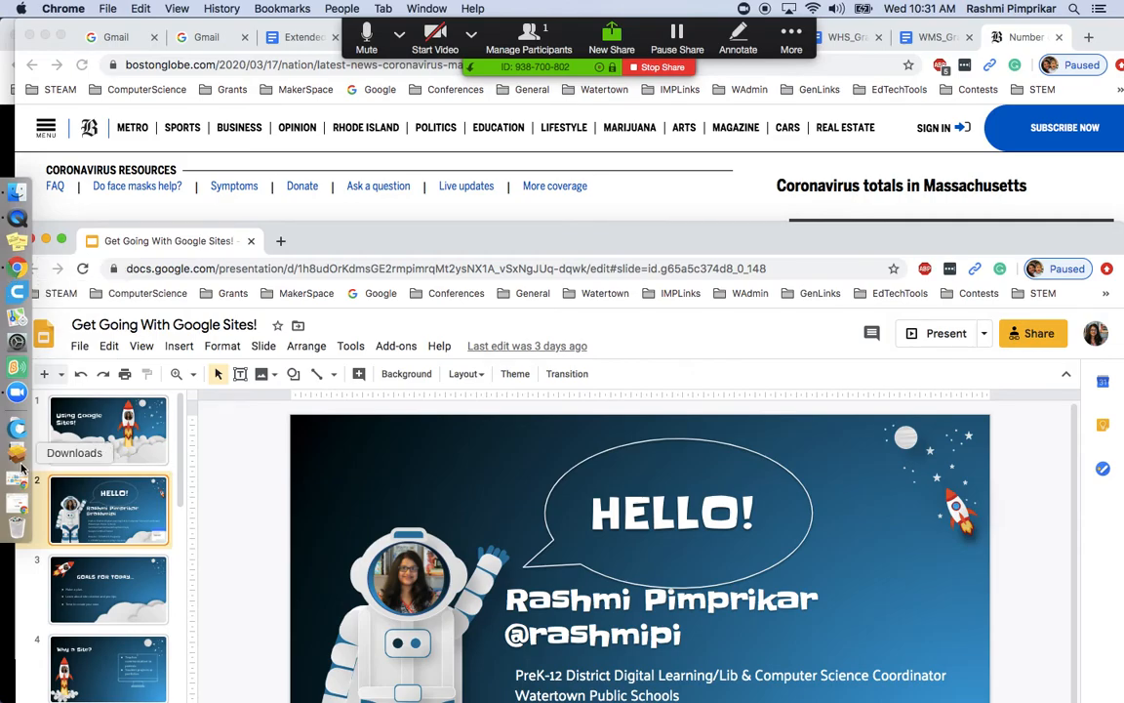
key(ctrl+Up)
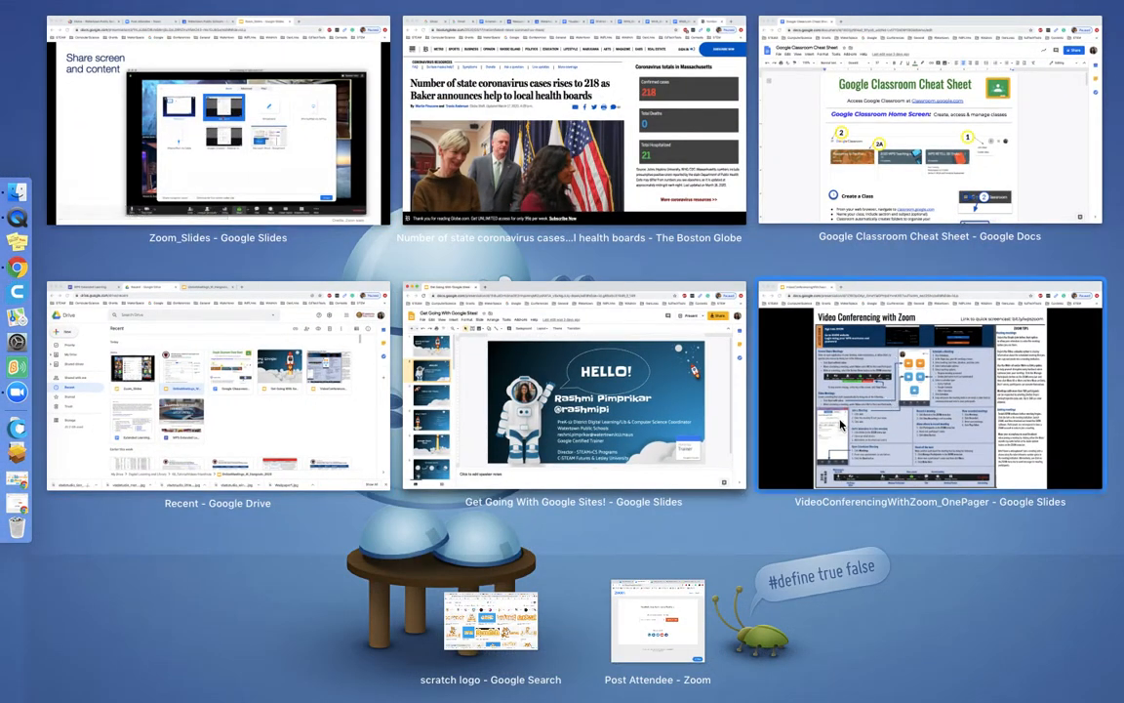
click(757, 148)
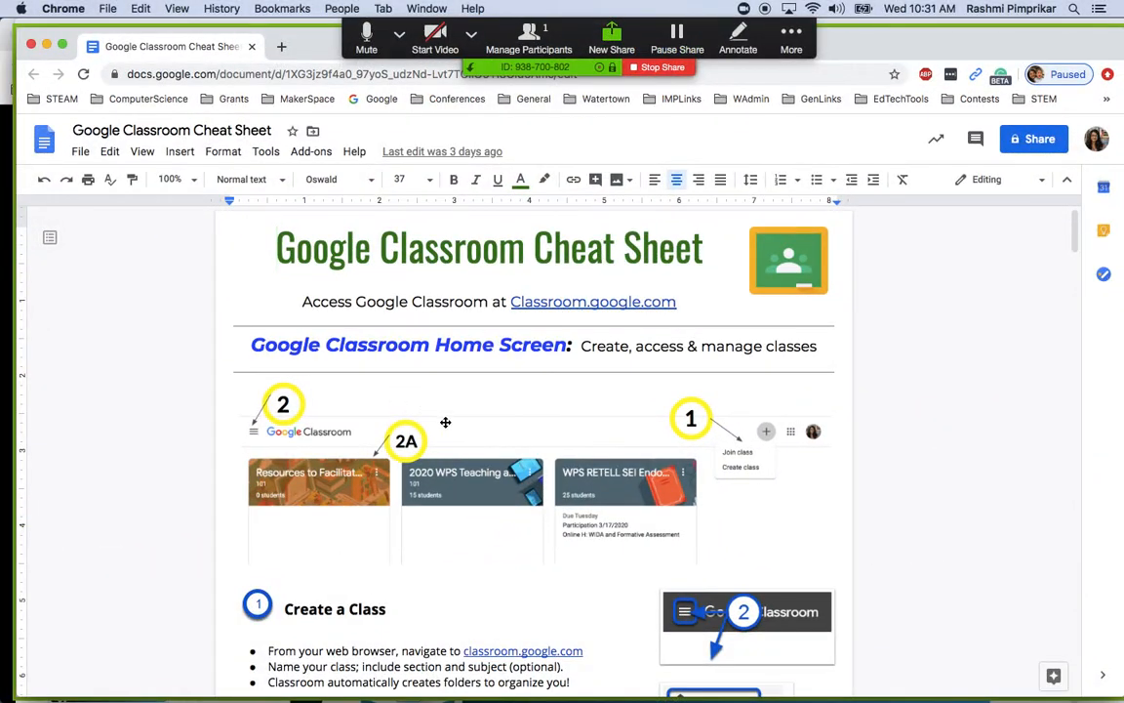
Bring up the annotation toolbar, then stop sharing the Google Classroom Cheat Sheet
click(739, 41)
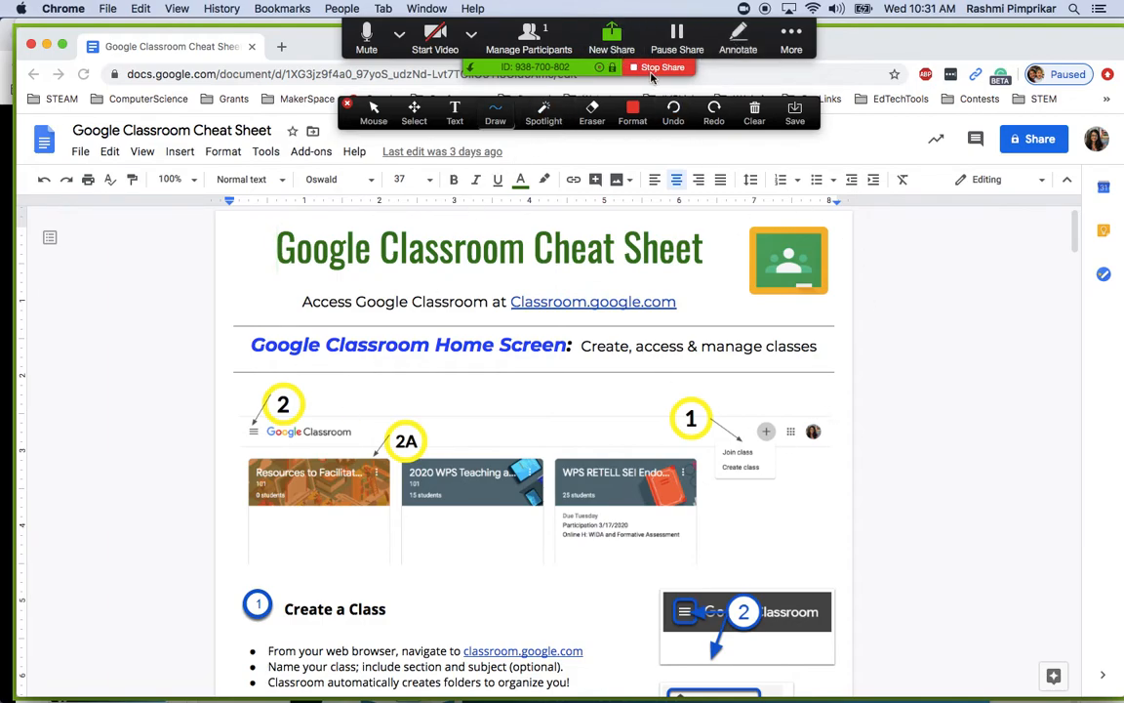
click(659, 69)
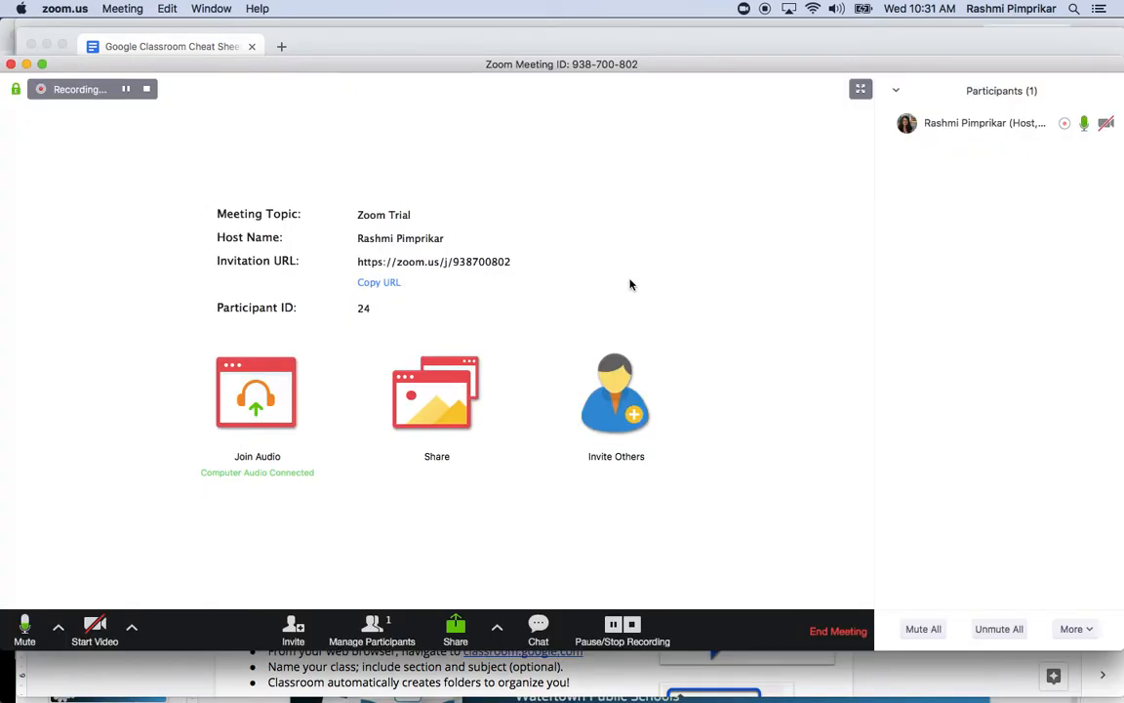
Share a blank whiteboard and place a text box on it
click(466, 633)
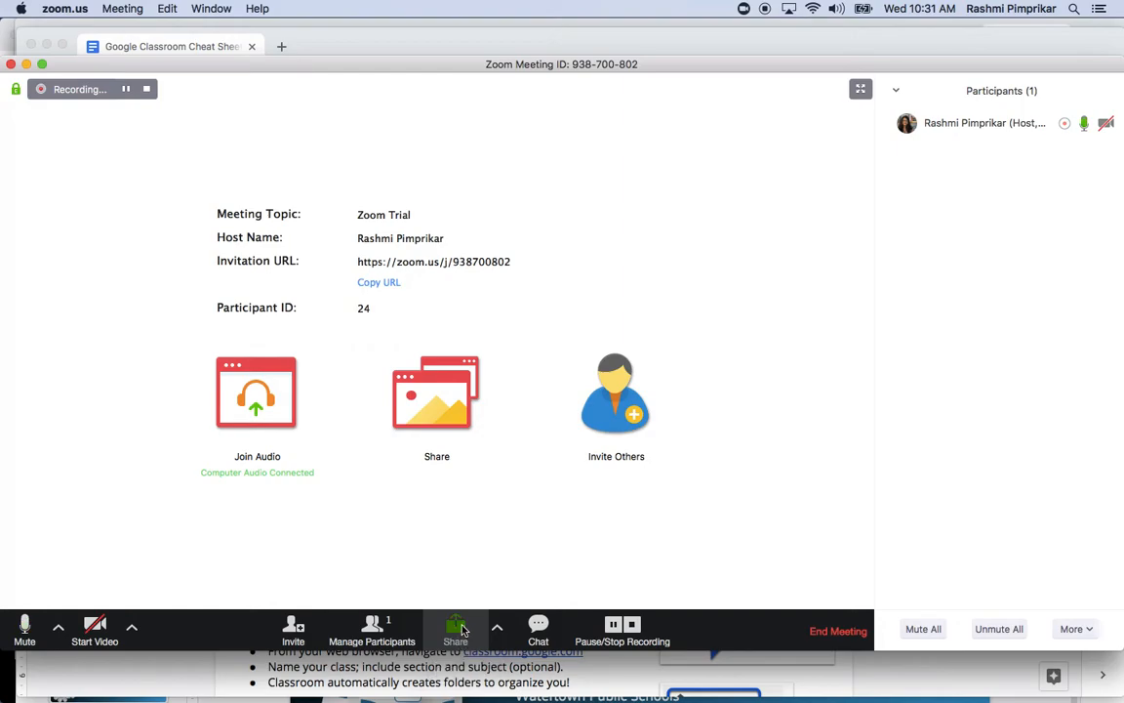
click(514, 155)
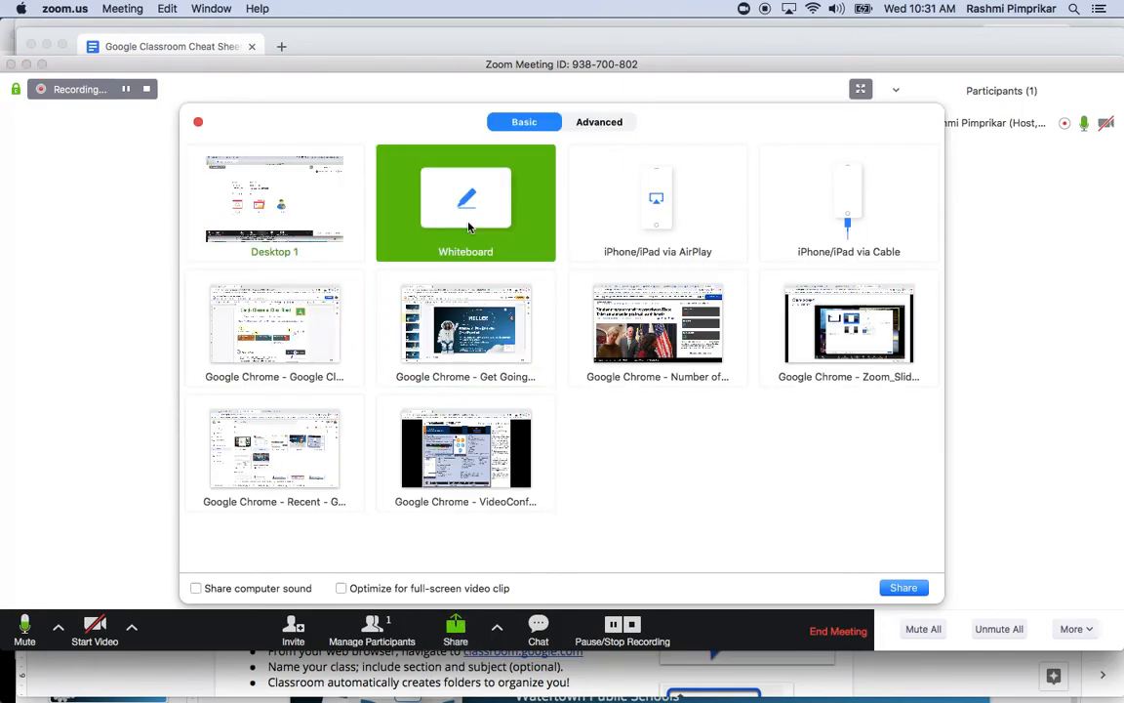
click(898, 588)
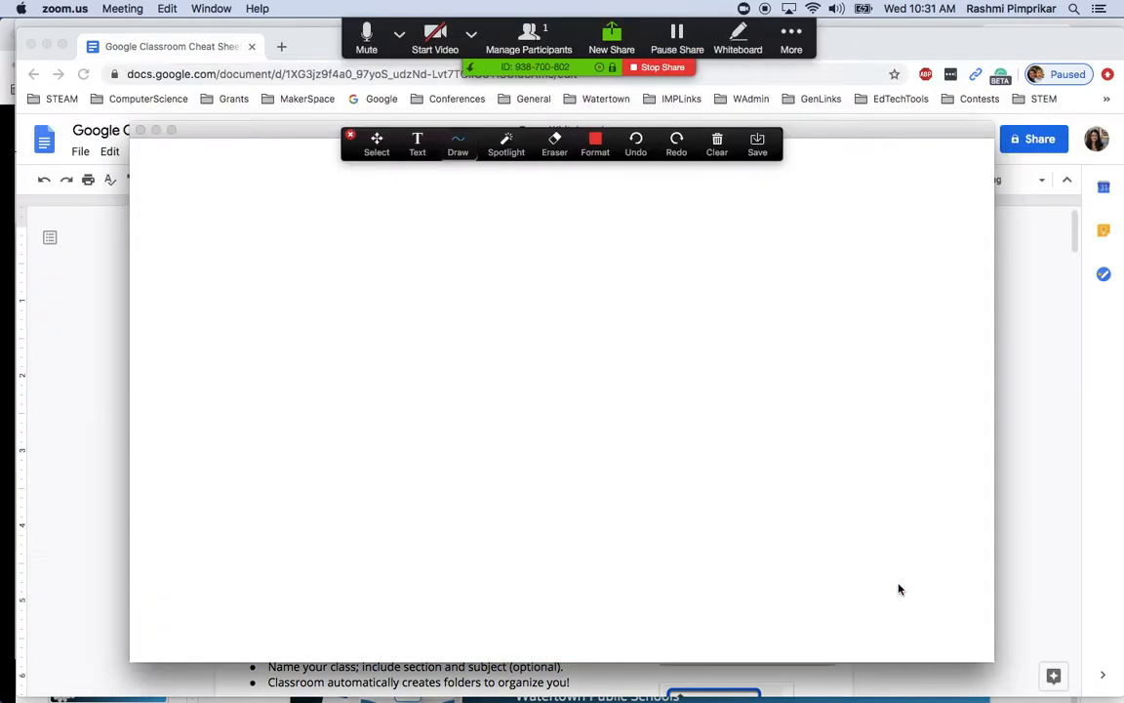
click(417, 141)
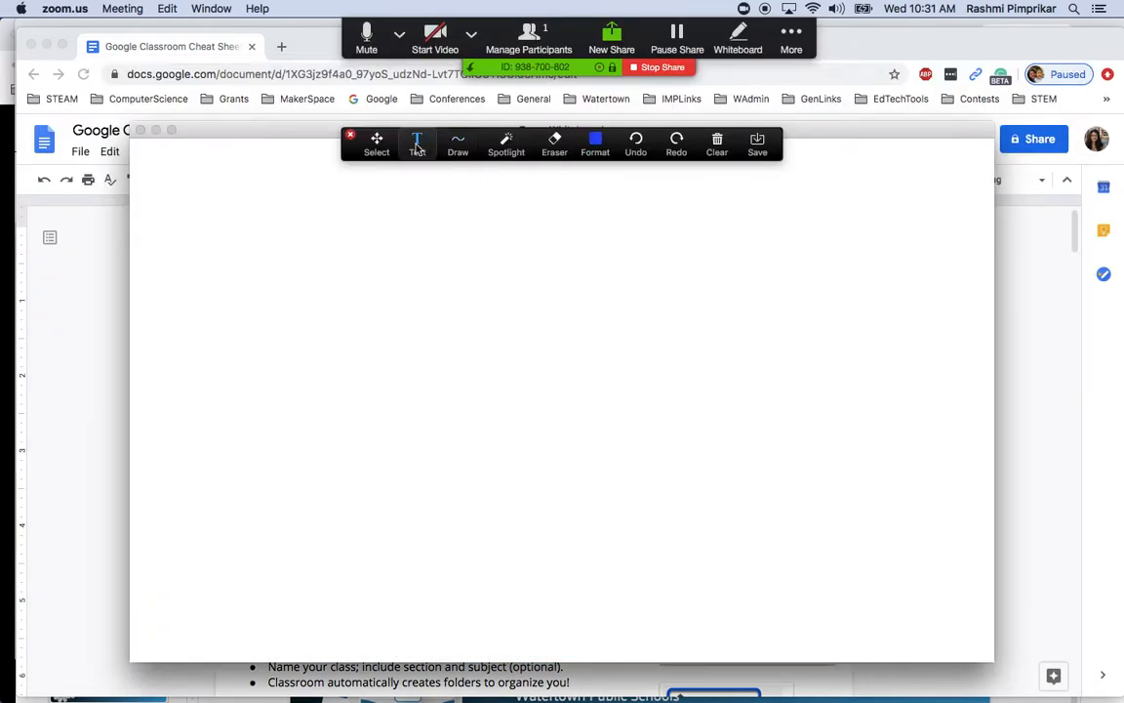
click(232, 222)
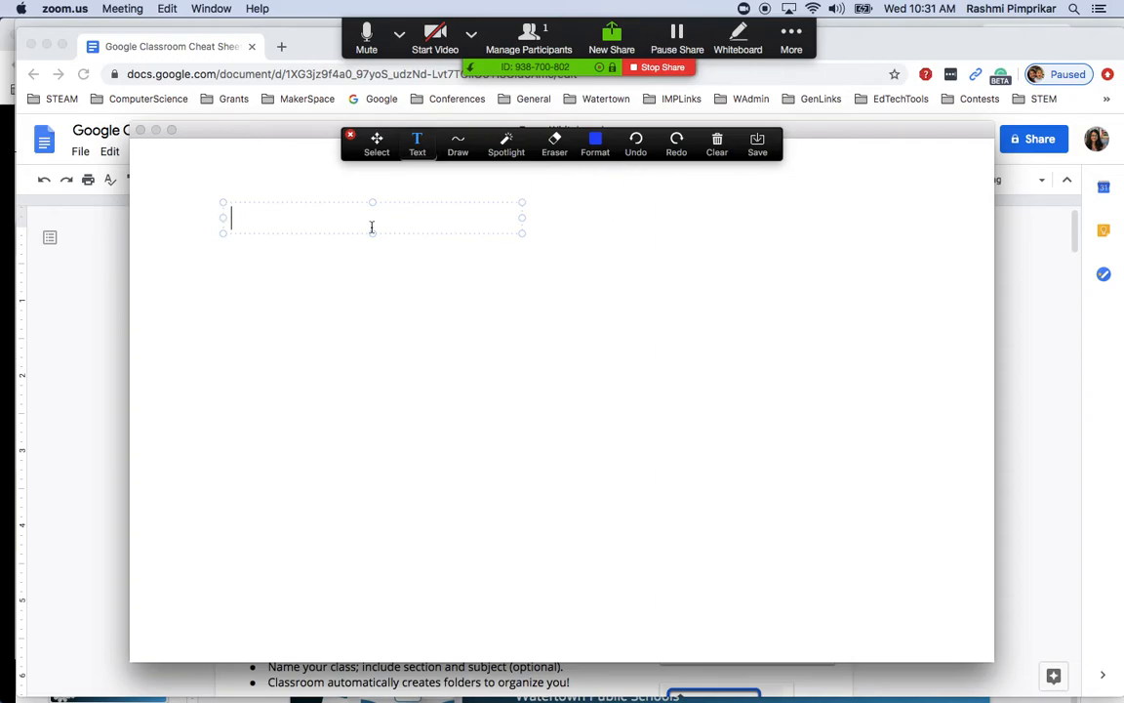
Draw a red freehand heart on the whiteboard, then stop sharing it
click(458, 143)
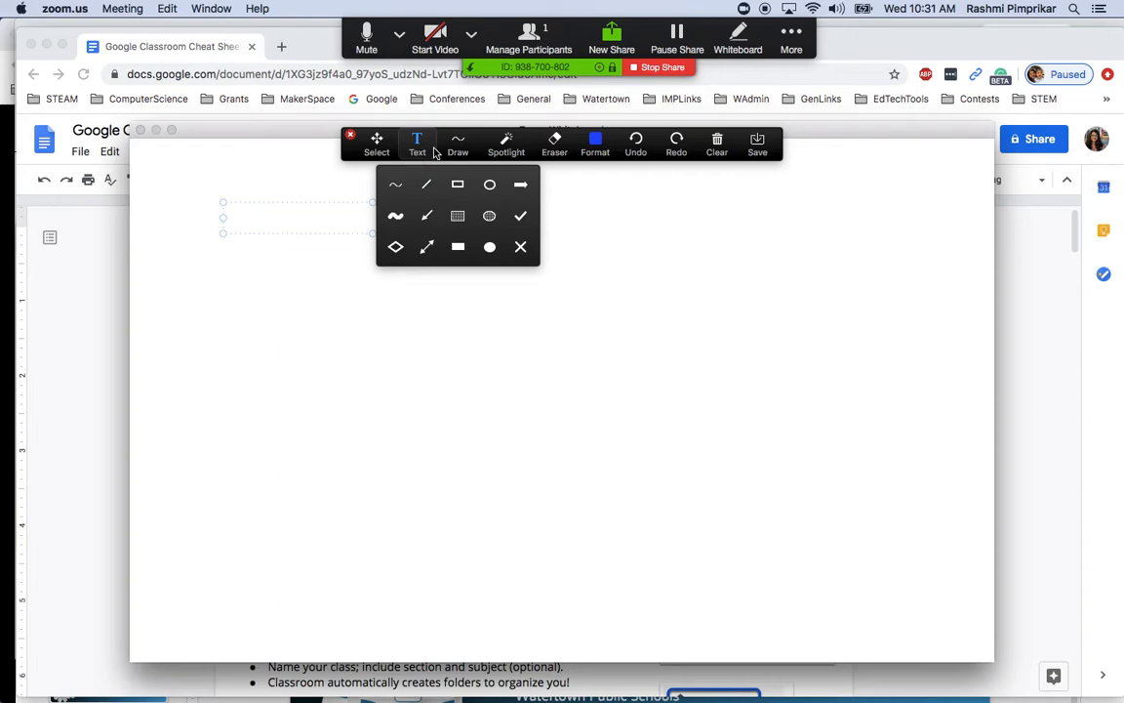
click(395, 184)
mouse_move(438, 463)
mouse_down()
mouse_move(357, 357)
mouse_move(439, 341)
mouse_move(483, 312)
mouse_move(443, 476)
mouse_up()
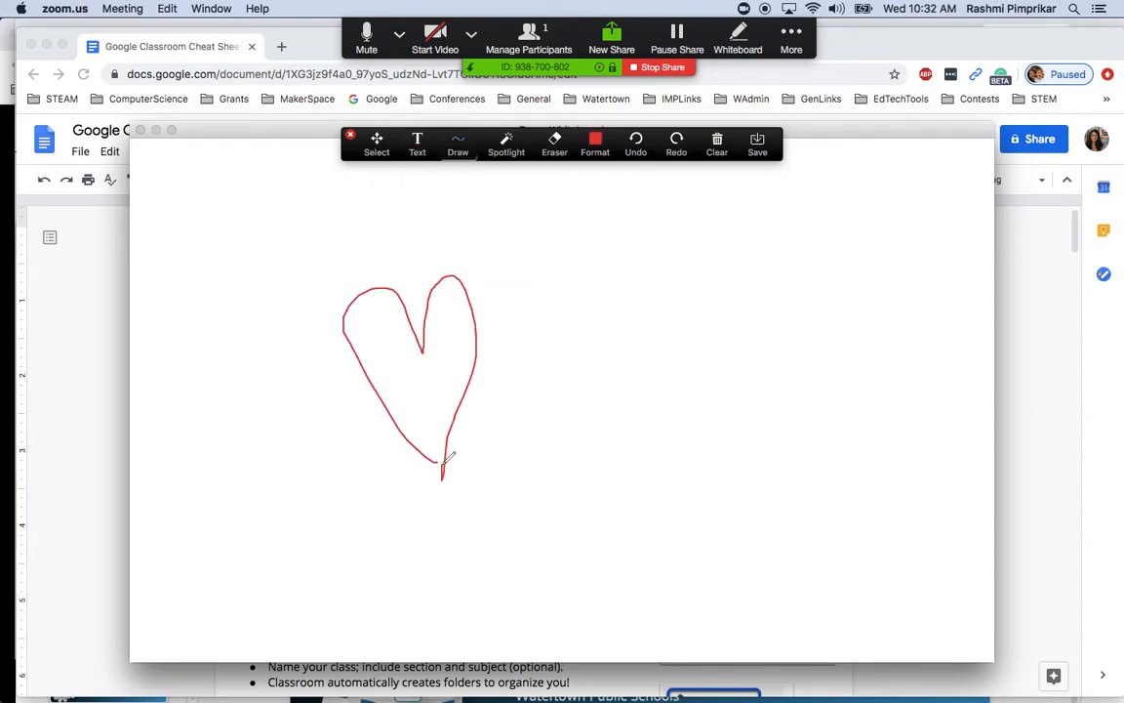
click(659, 68)
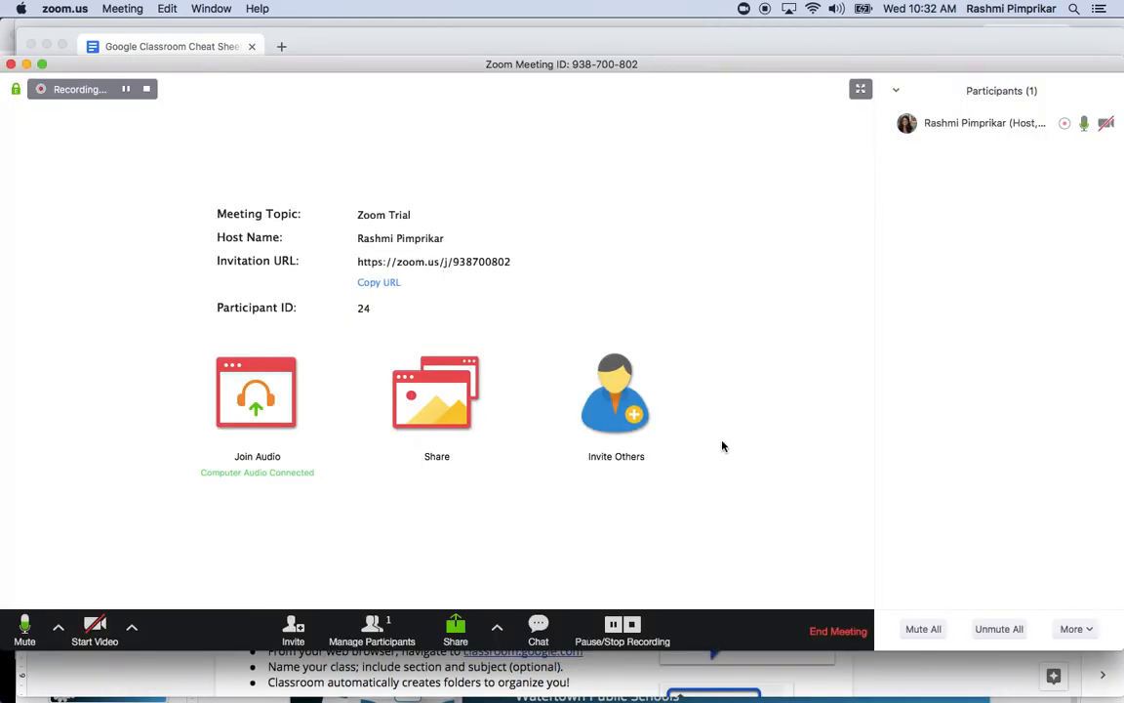
Show the meeting chat and its More menu of who attendees can chat with
click(538, 624)
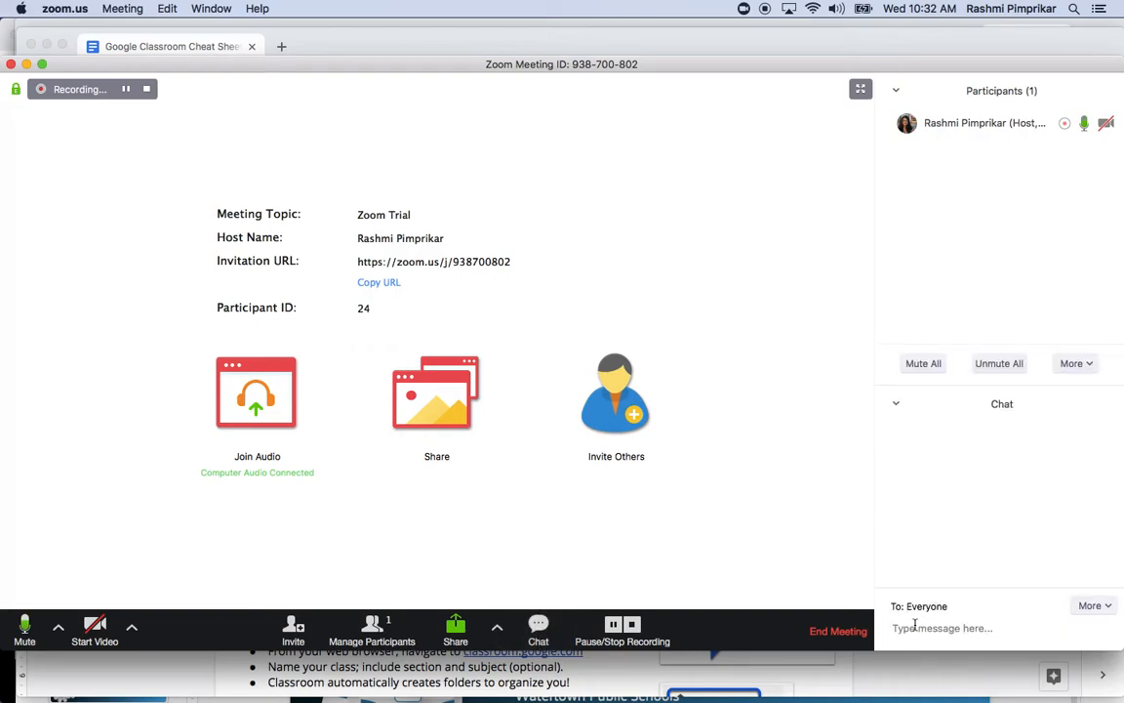
click(1115, 609)
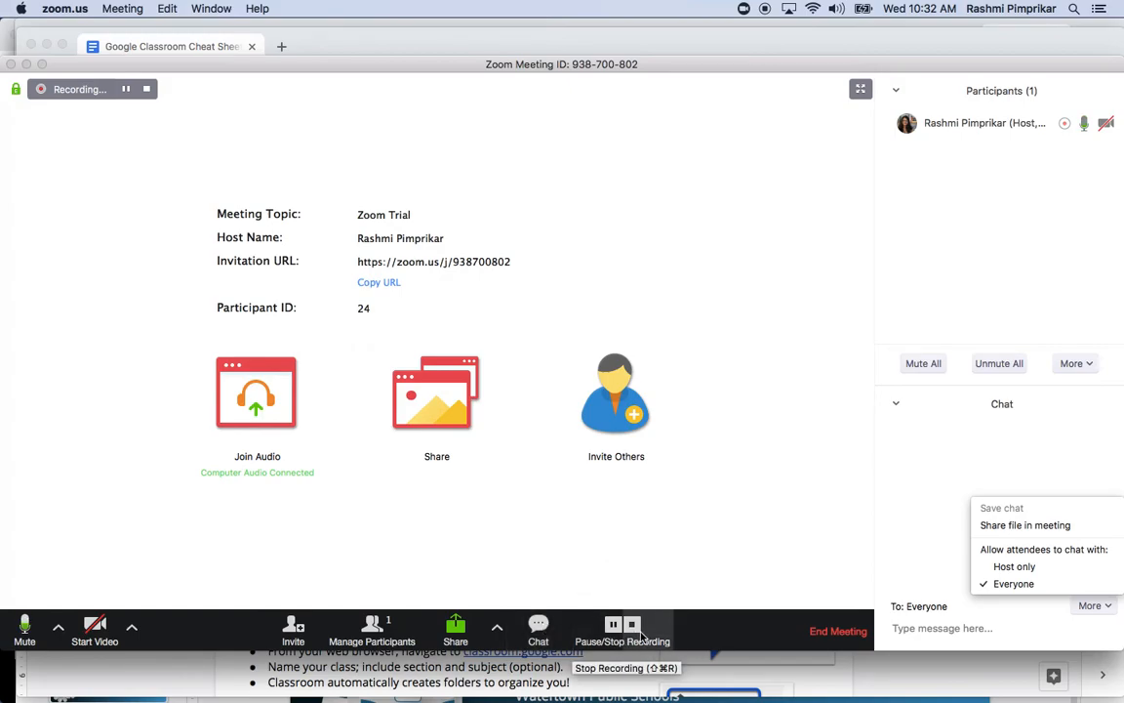
Hide the chat panel so only the participants list remains
click(538, 630)
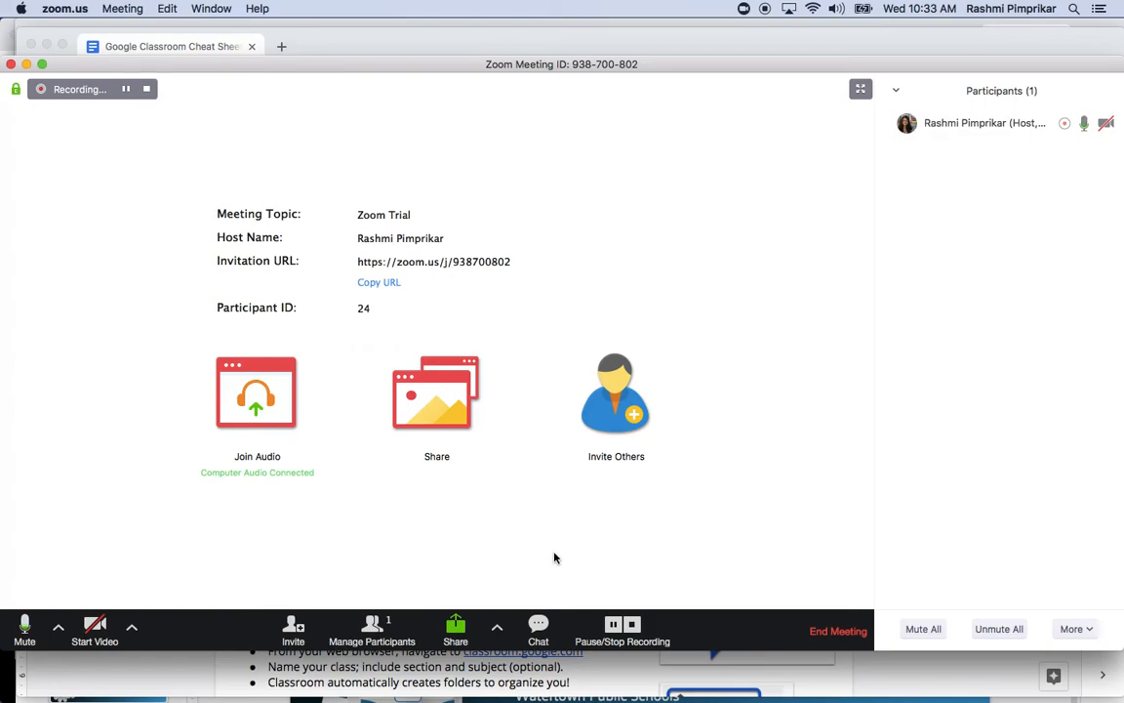
End the Zoom Trial meeting for all, then view all open windows while the recording converts
click(821, 636)
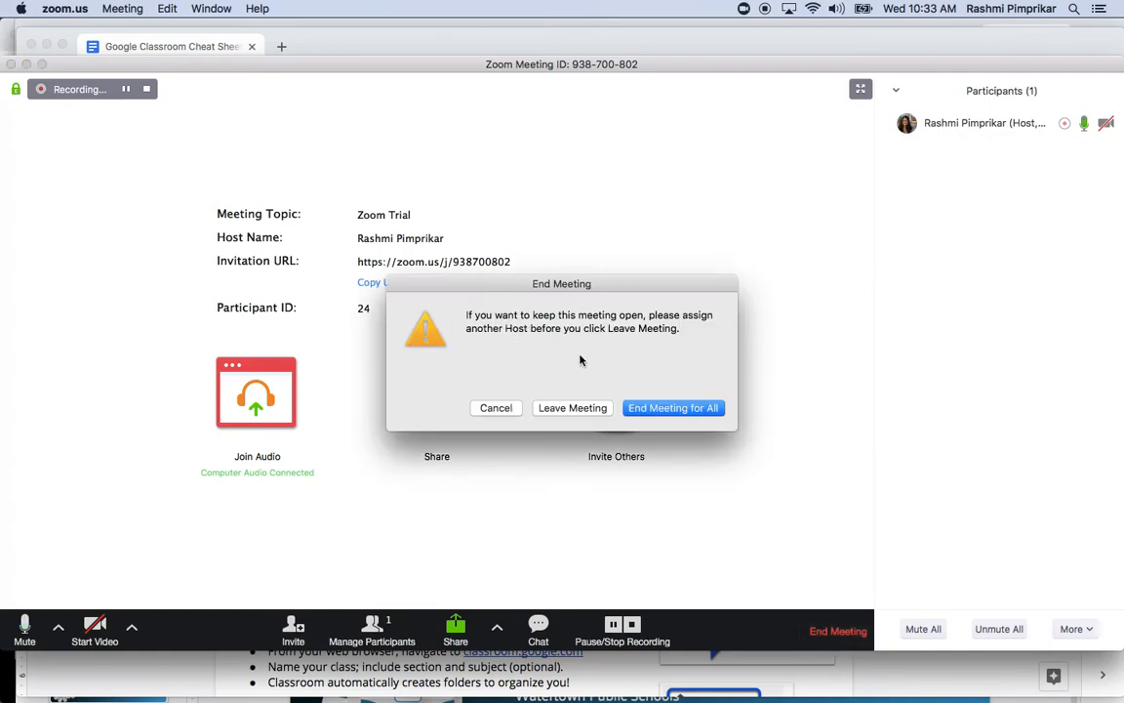
click(652, 409)
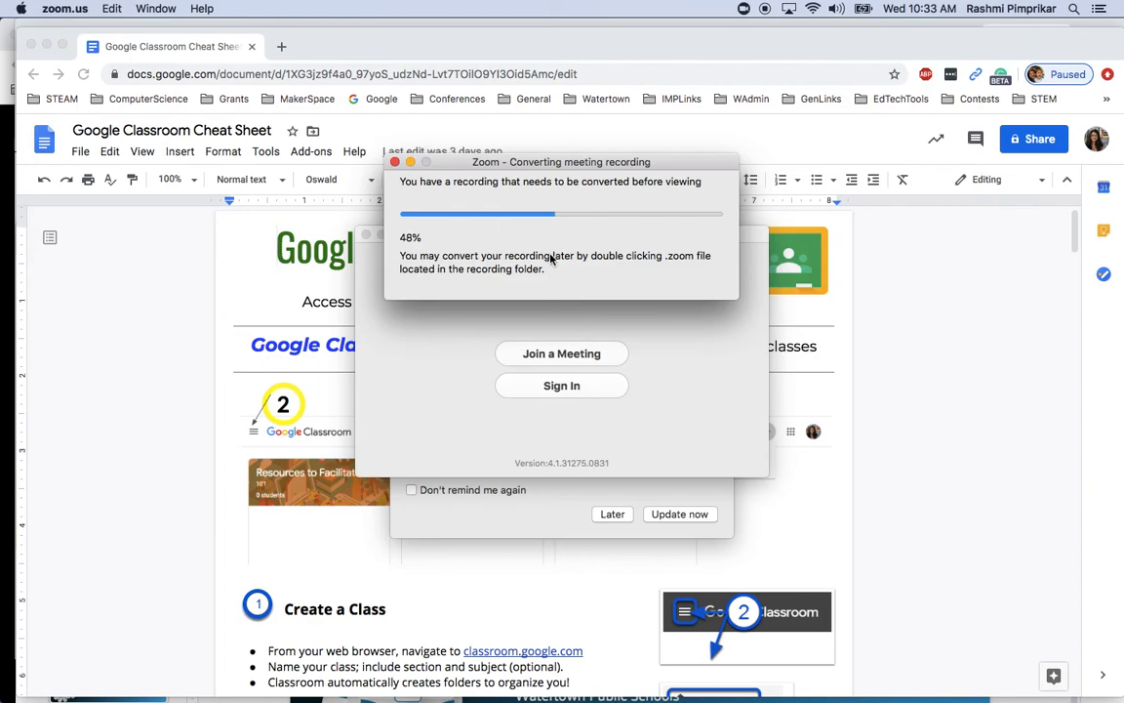
key(ctrl+Down)
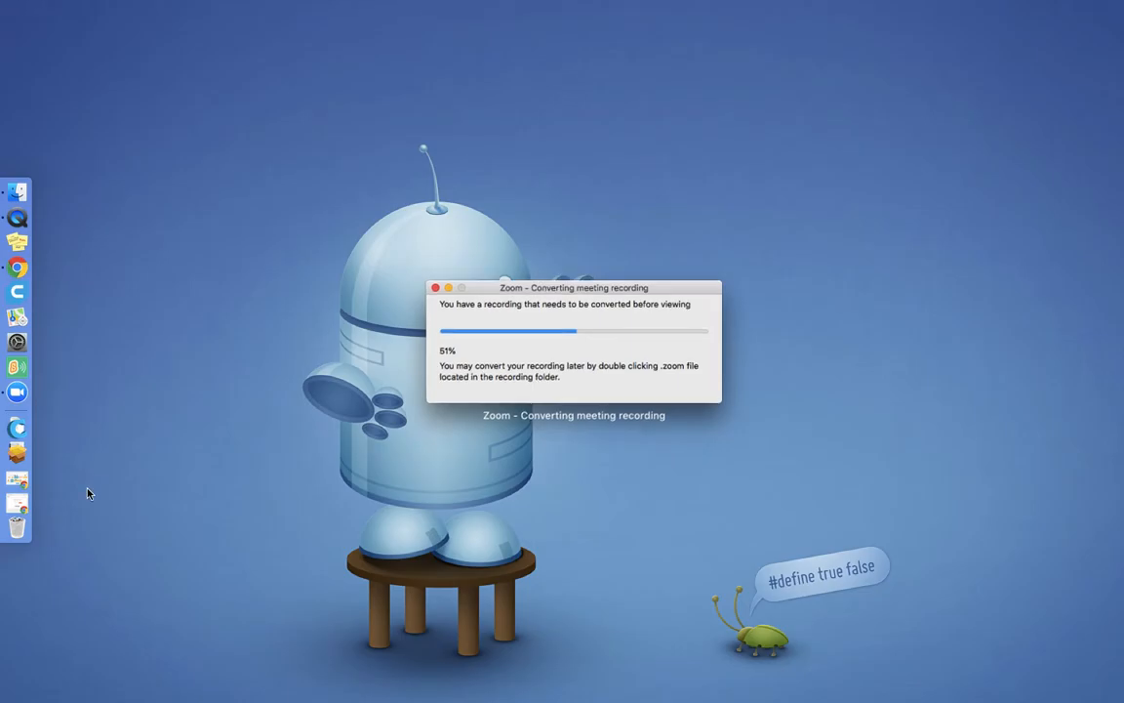
click(88, 491)
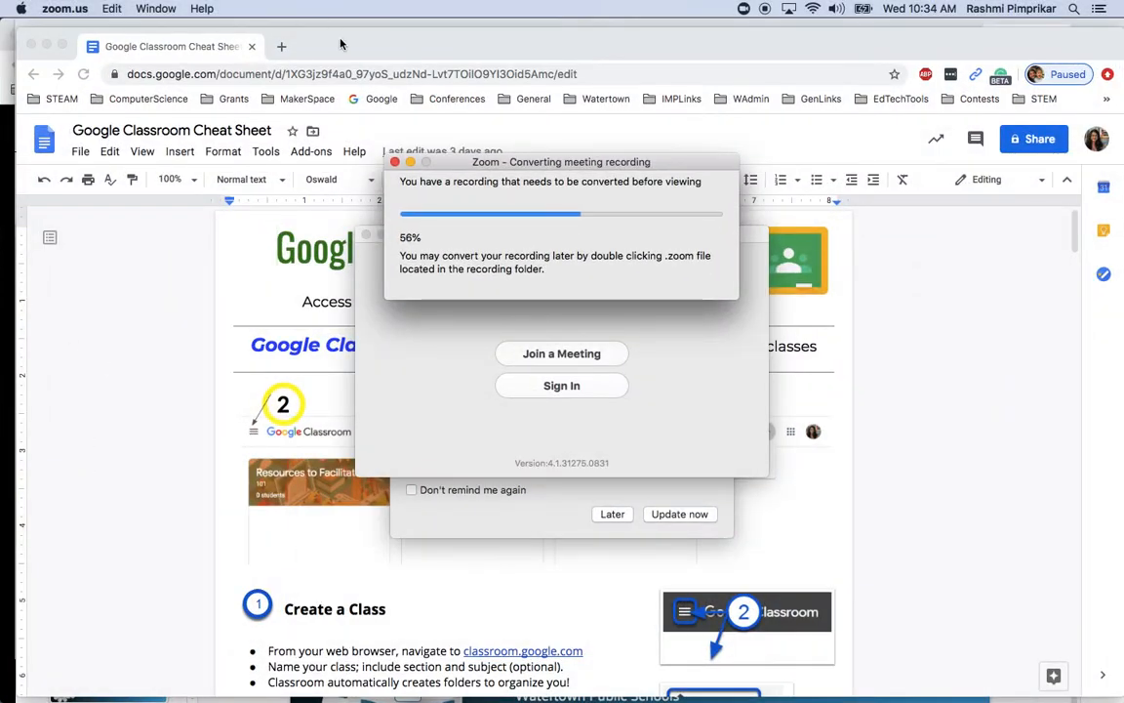
drag(337, 45, 336, 107)
key(ctrl+Up)
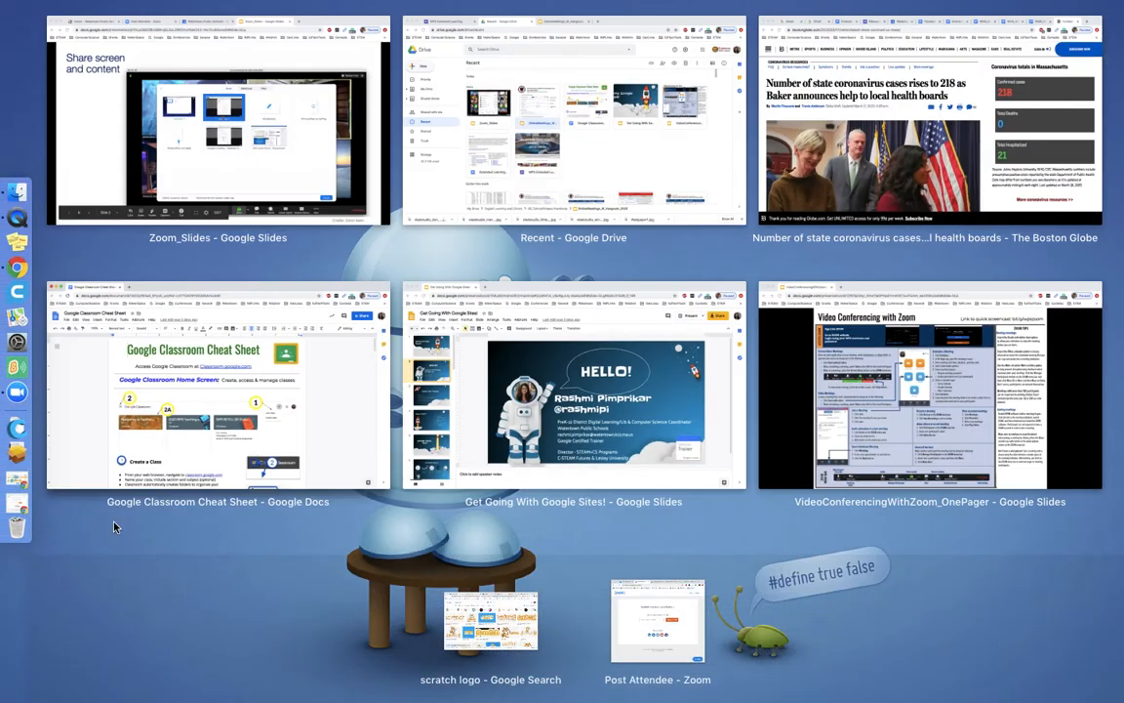
Bring the Zoom_Slides presentation to the front and advance it by one slide
click(303, 151)
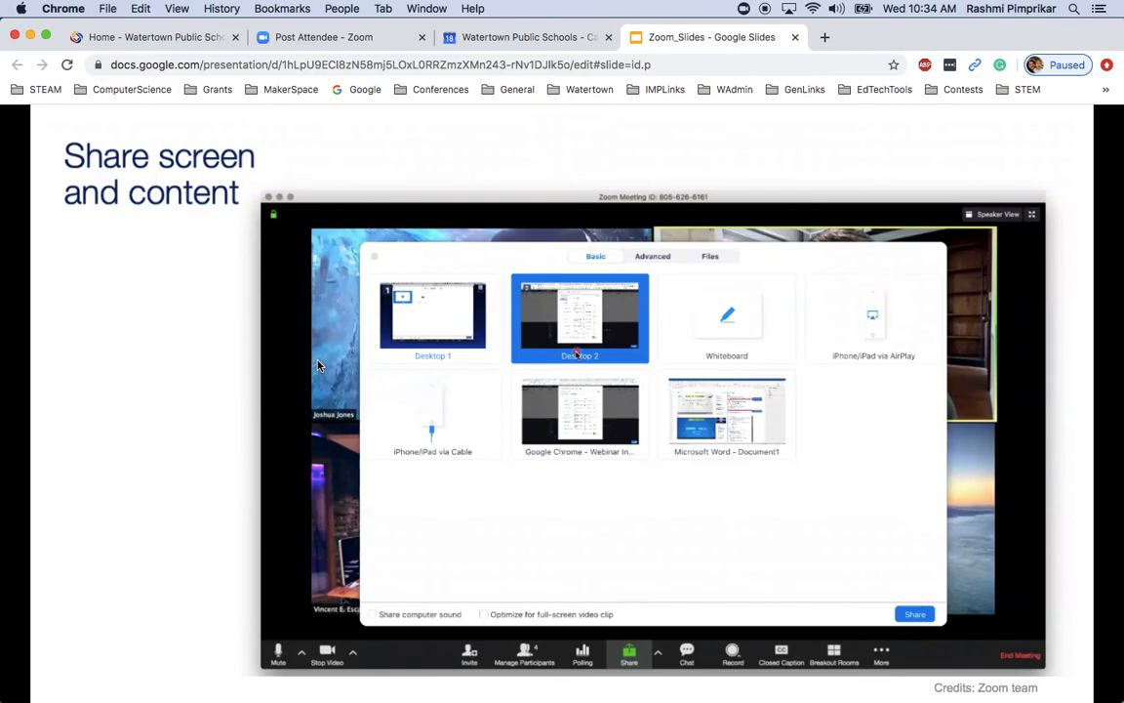
key(Right)
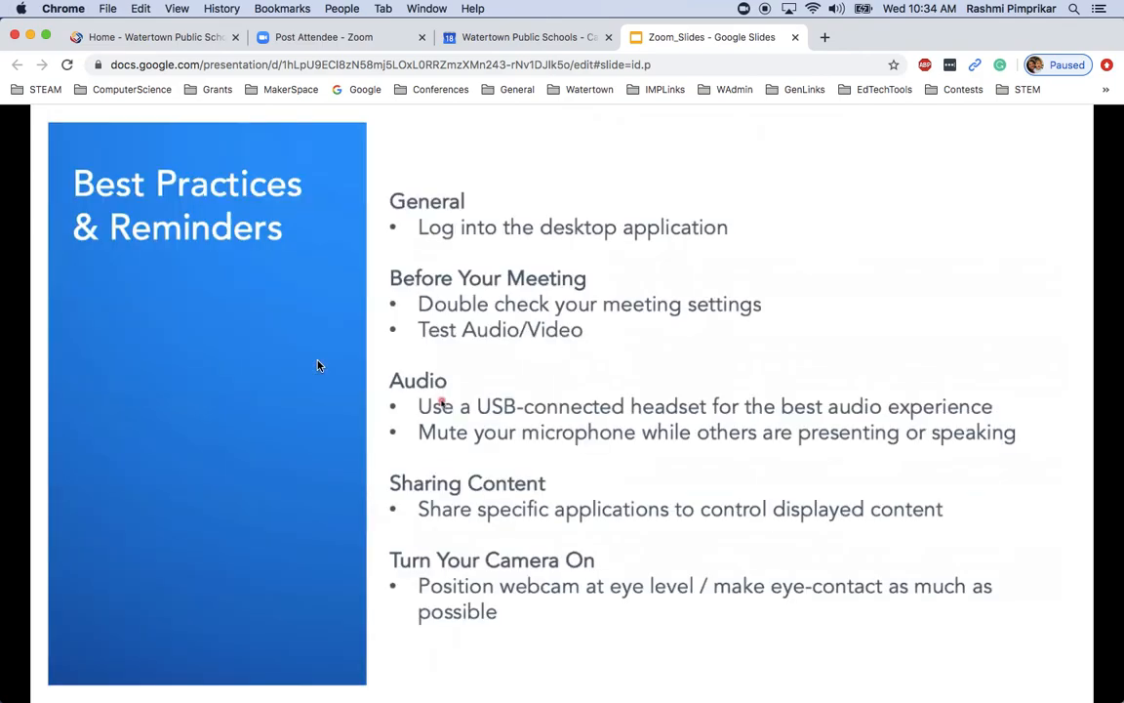